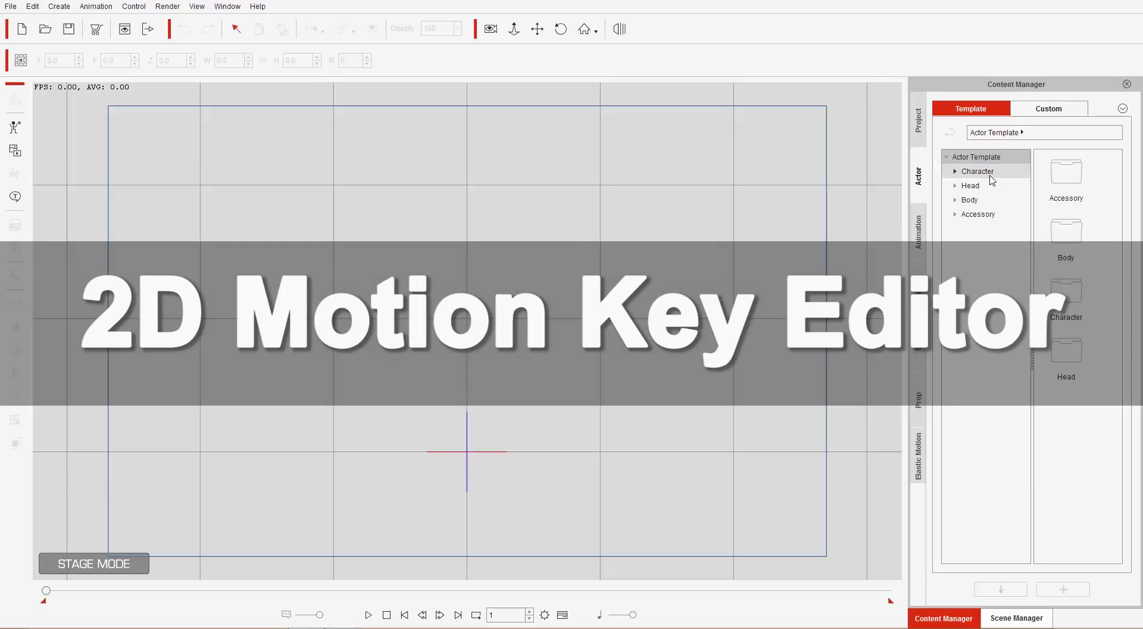
Add the Athletic Tim_F character from the G3 Human actor templates to the stage
left_click(991, 174)
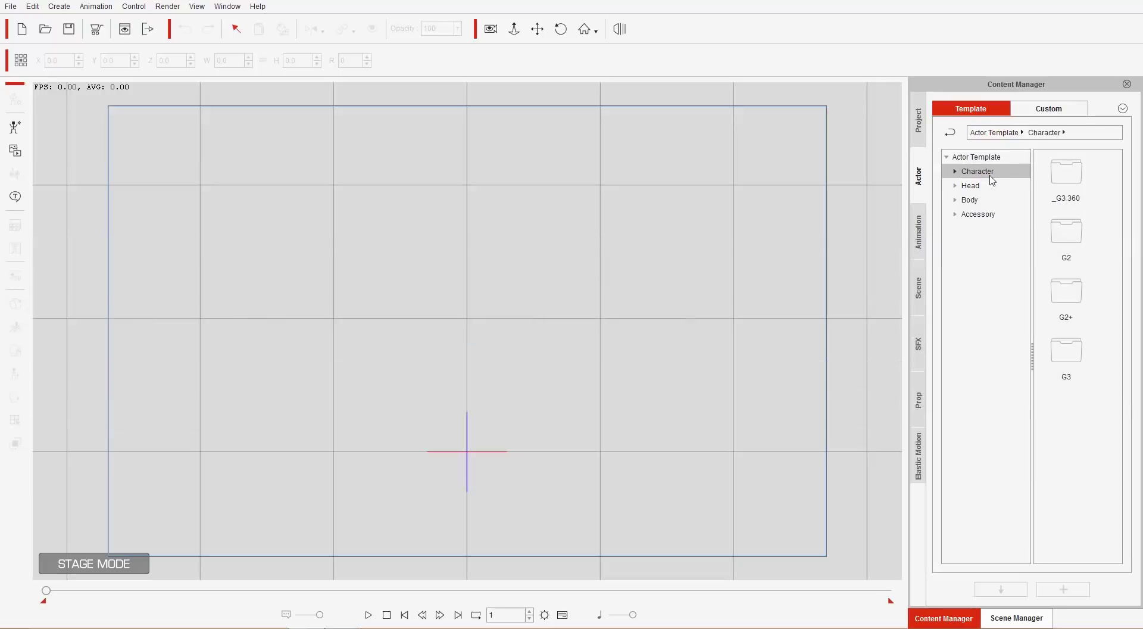
left_click(955, 172)
left_click(963, 229)
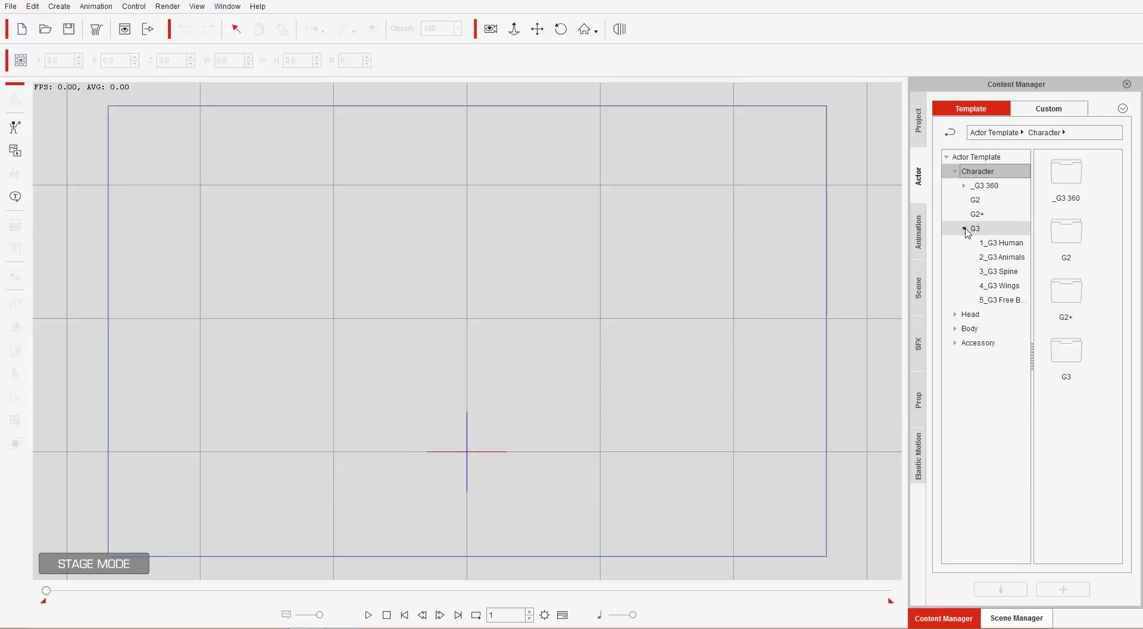
left_click(1000, 245)
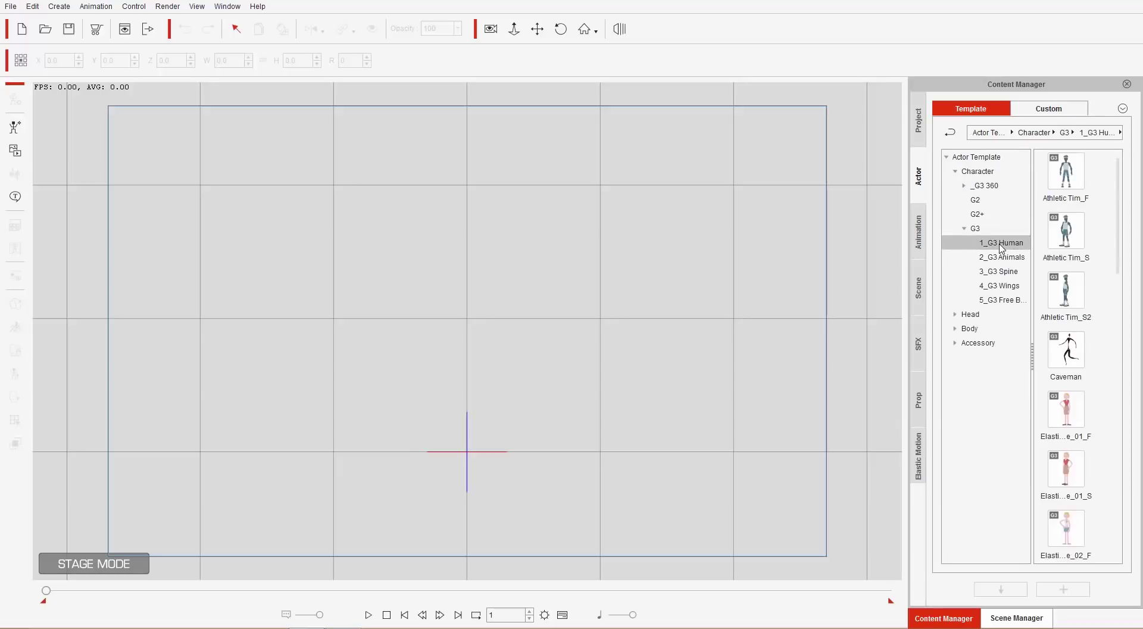
double_click(1084, 204)
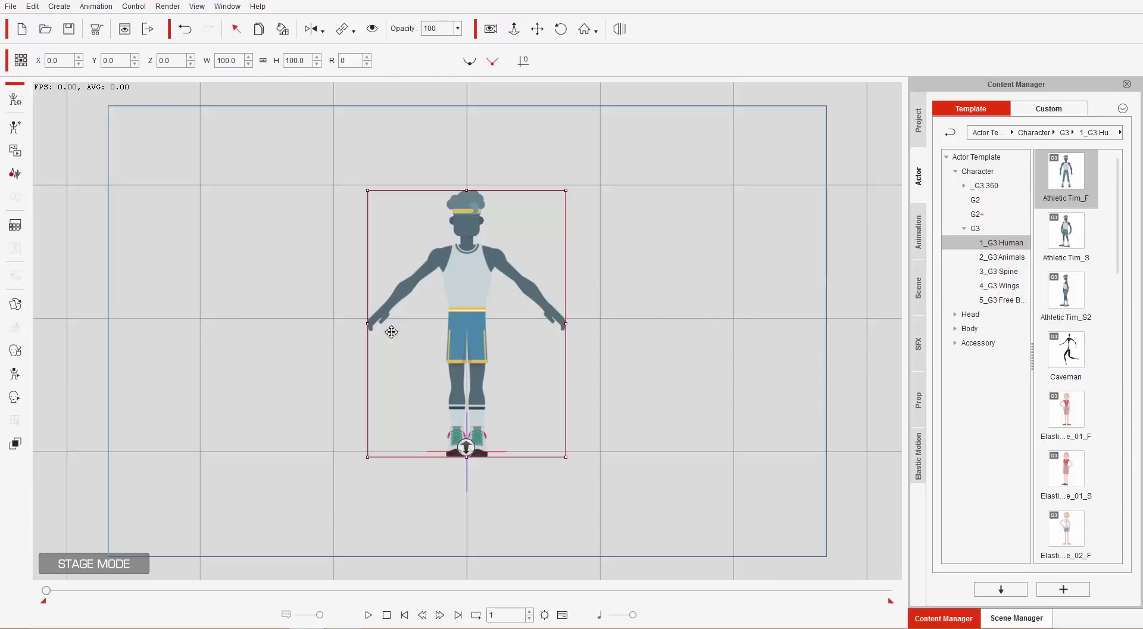
left_click(15, 374)
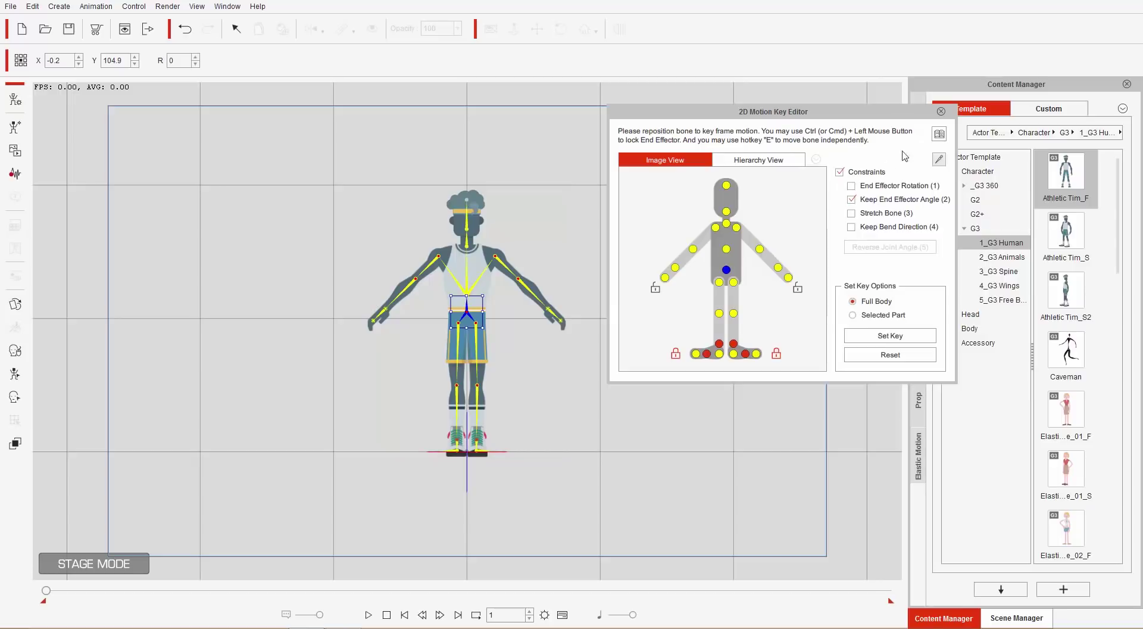
left_click(941, 112)
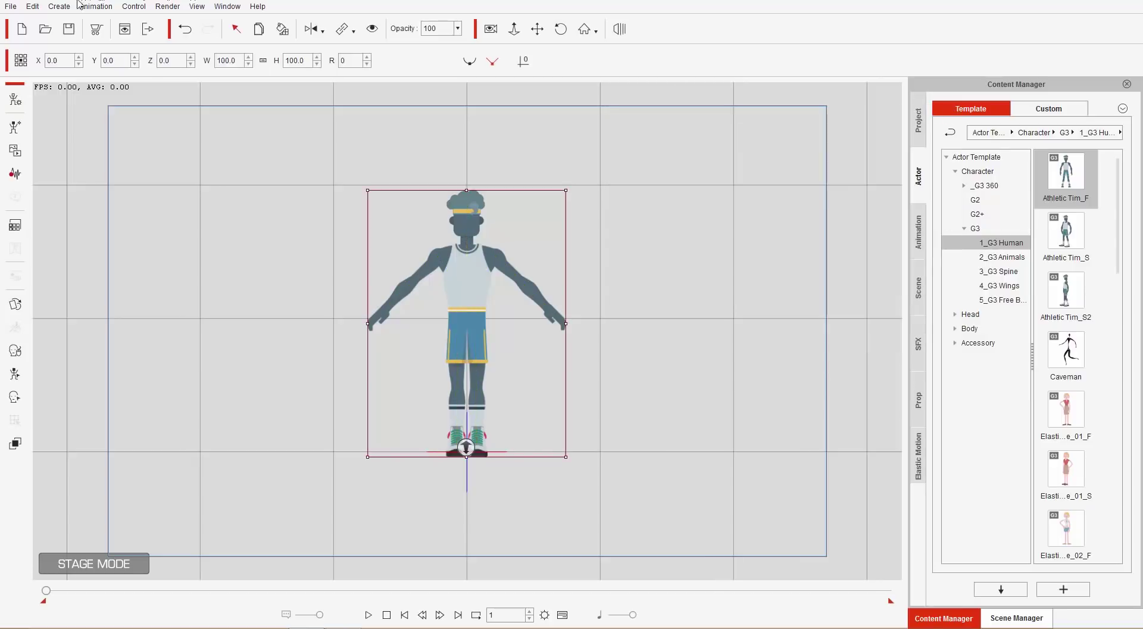
left_click(94, 7)
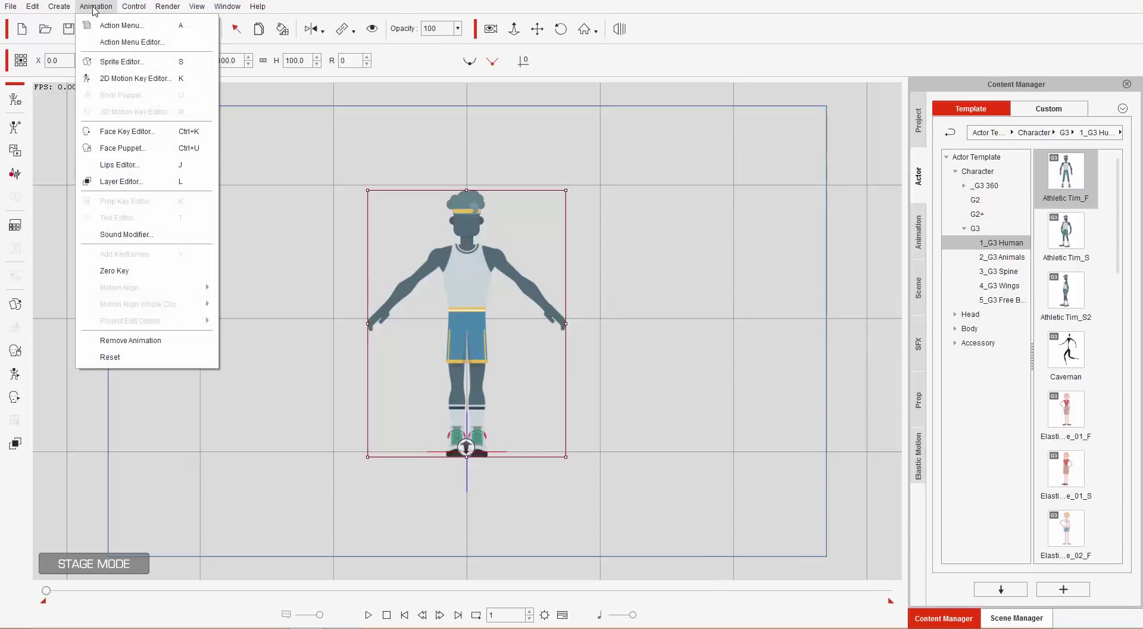
left_click(134, 78)
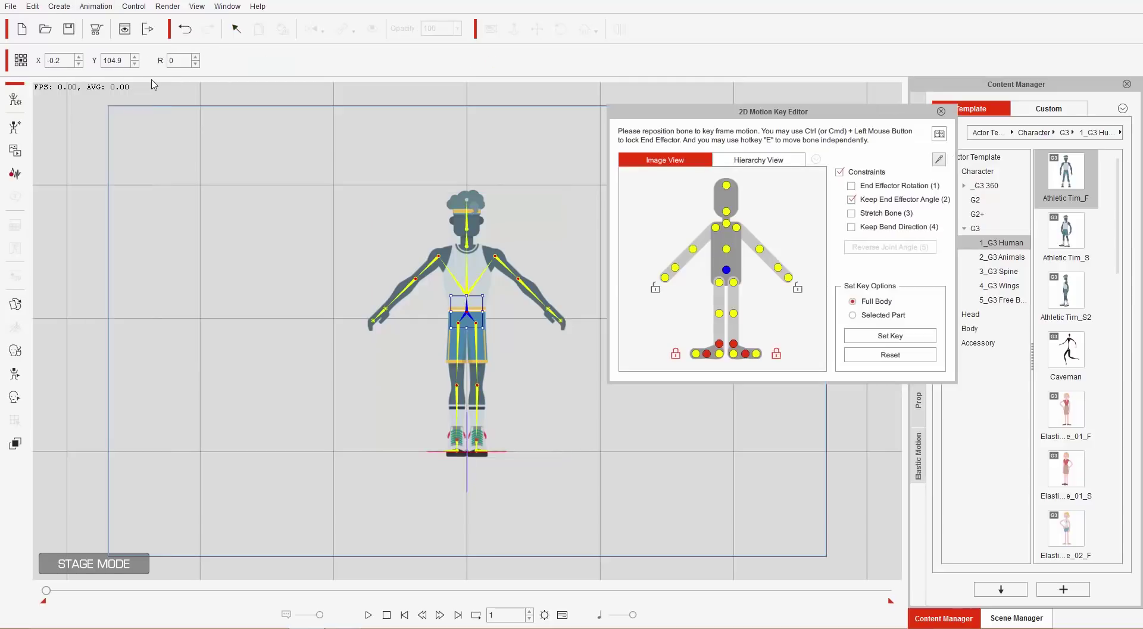
left_click(941, 111)
right_click(473, 281)
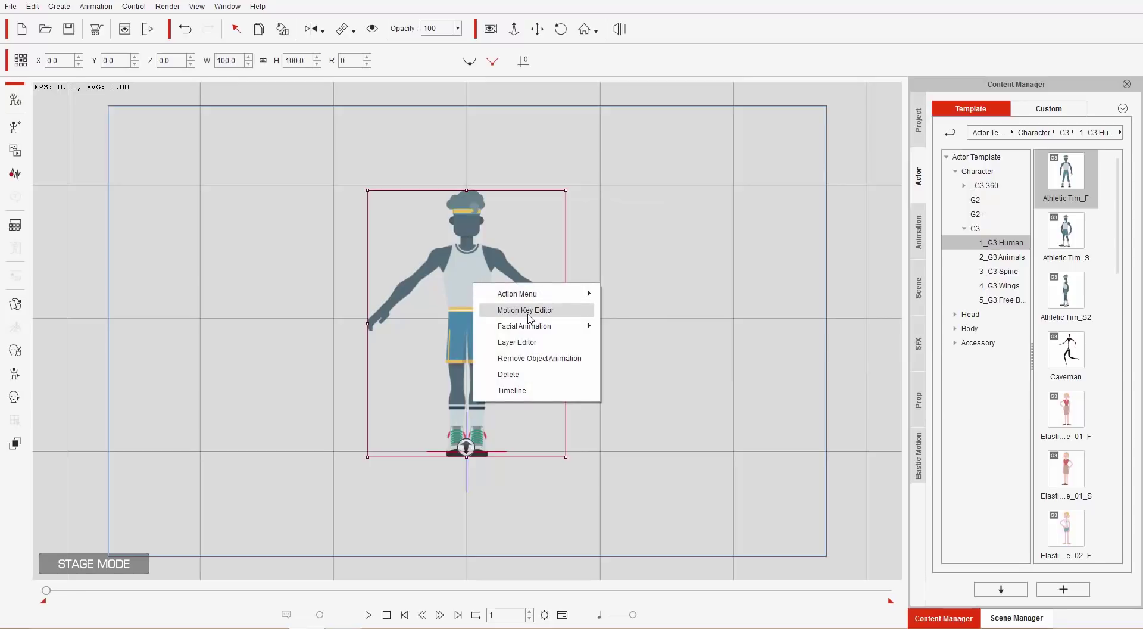
left_click(527, 310)
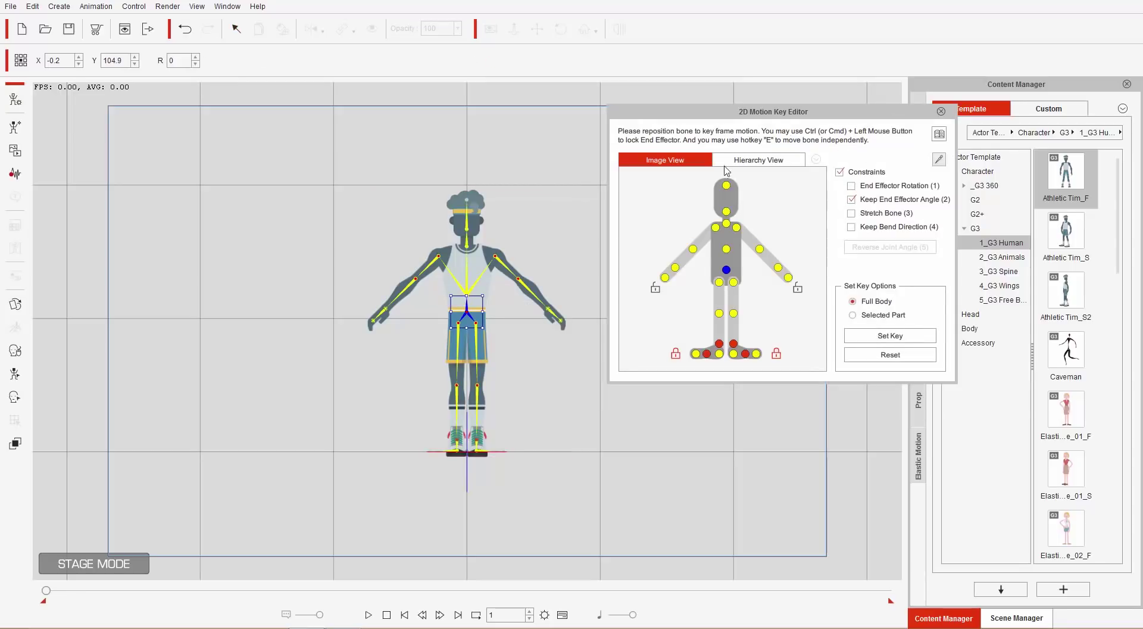
left_click(941, 112)
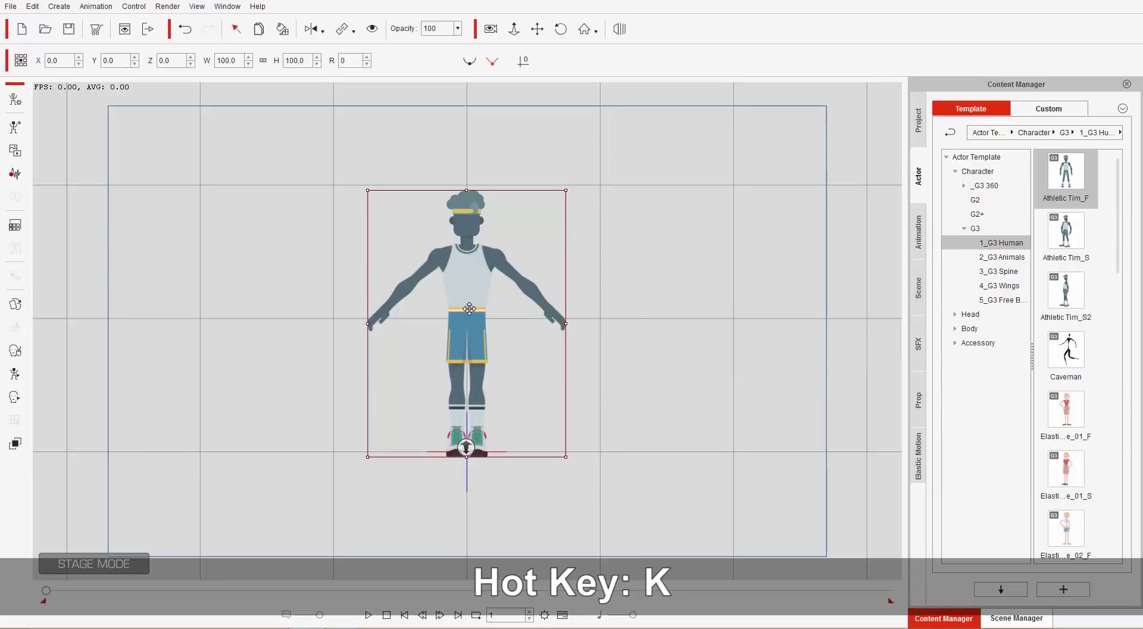
Open the 2D Motion Key Editor for the character and place its window beside the enlarged figure
key("k")
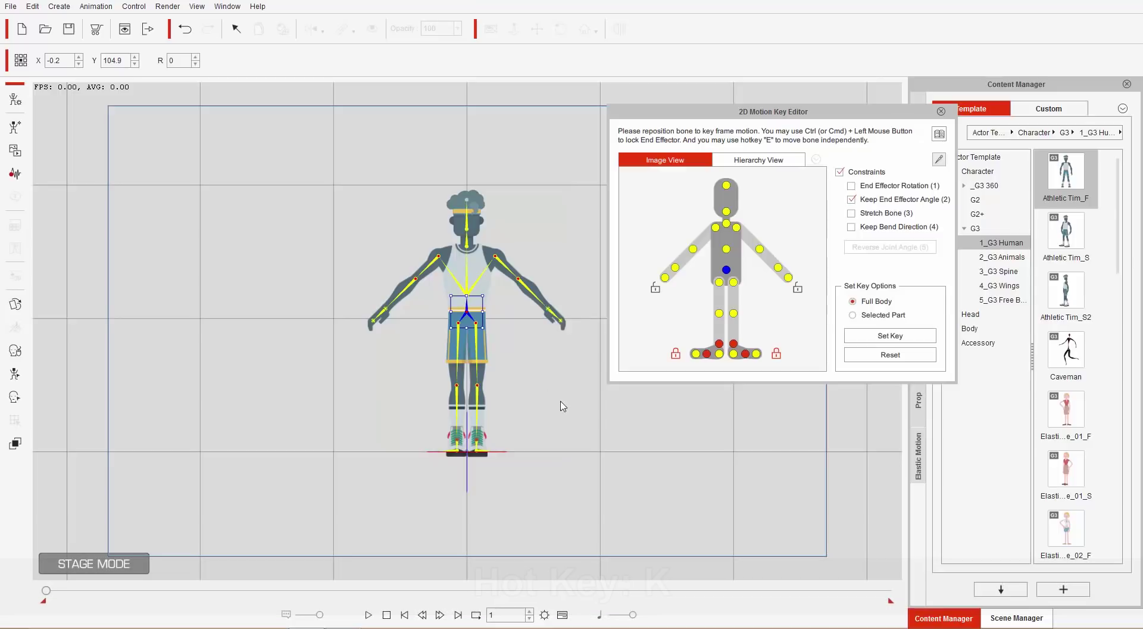
scroll(563, 406, "up", 5)
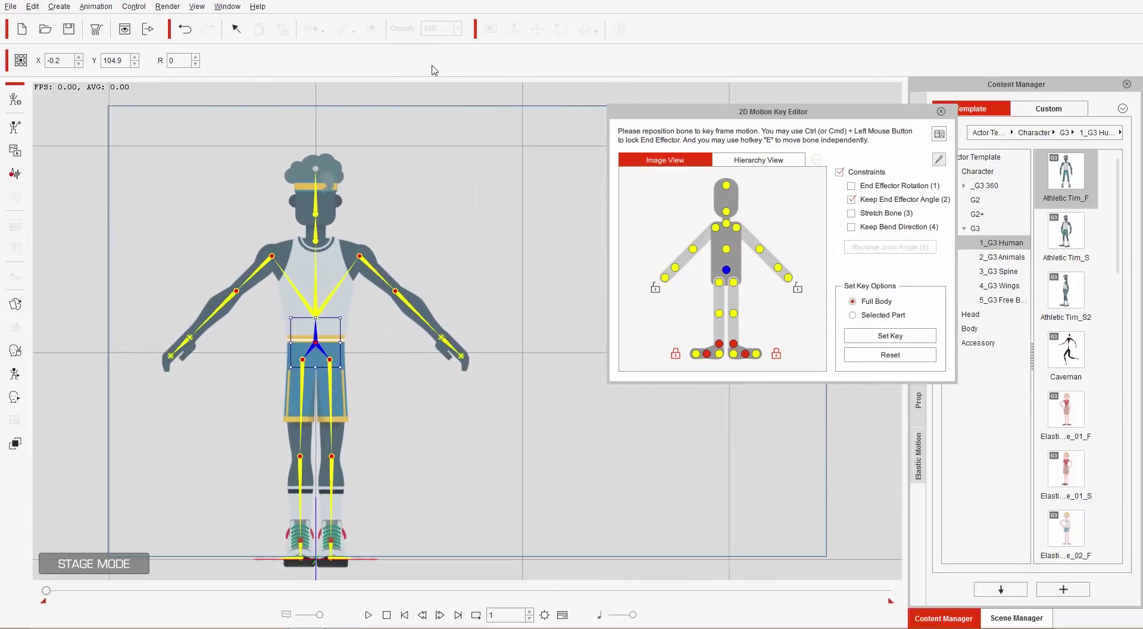
scroll(500, 202, "down", 2)
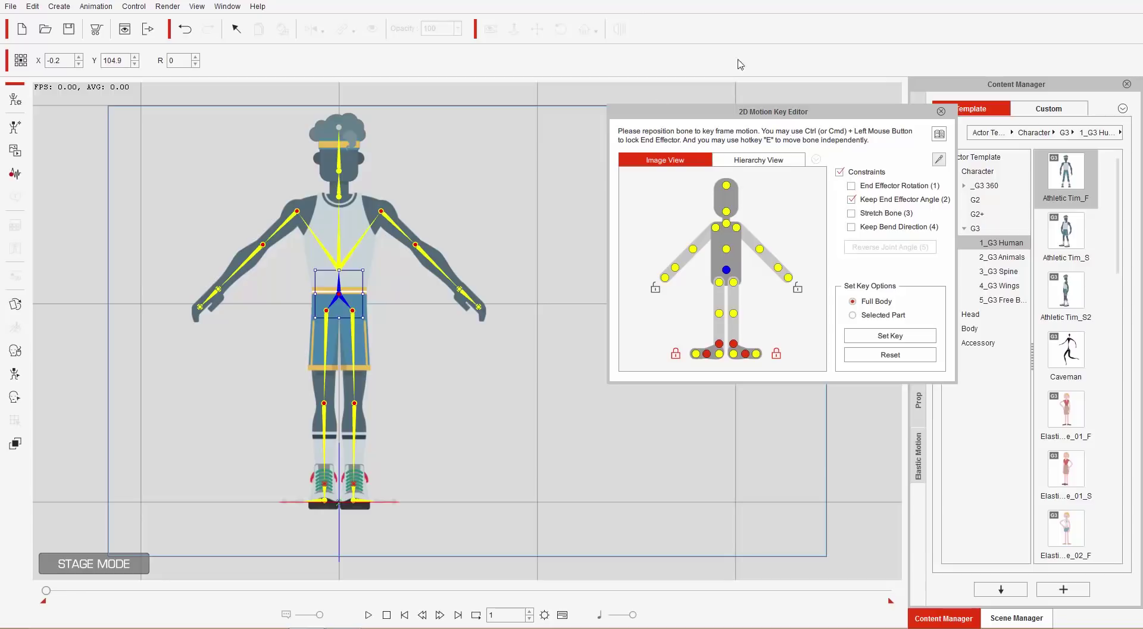
left_click_drag(797, 112, 705, 96)
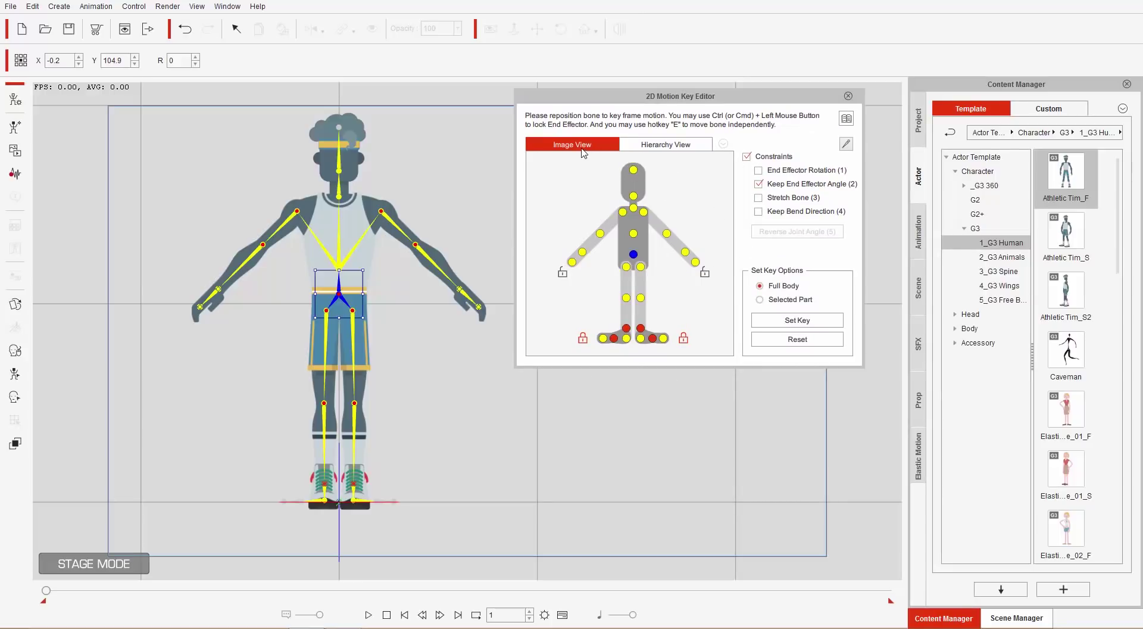
Look at the bone hierarchy view, return to the image view, and turn off the Keep End Effector Angle constraint
left_click(620, 145)
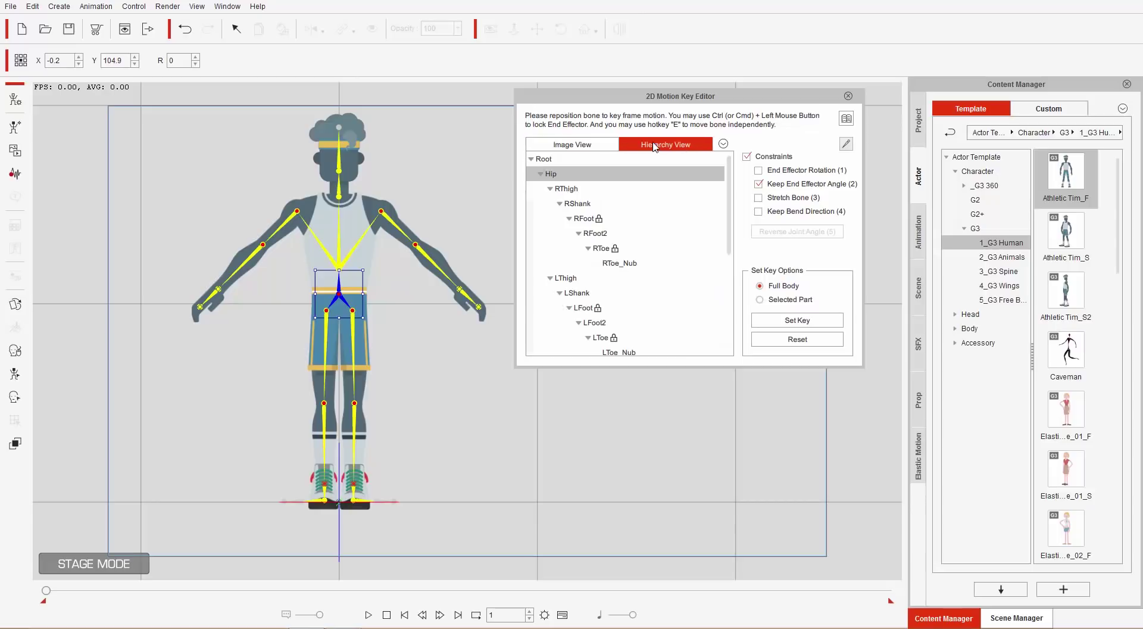
left_click(617, 145)
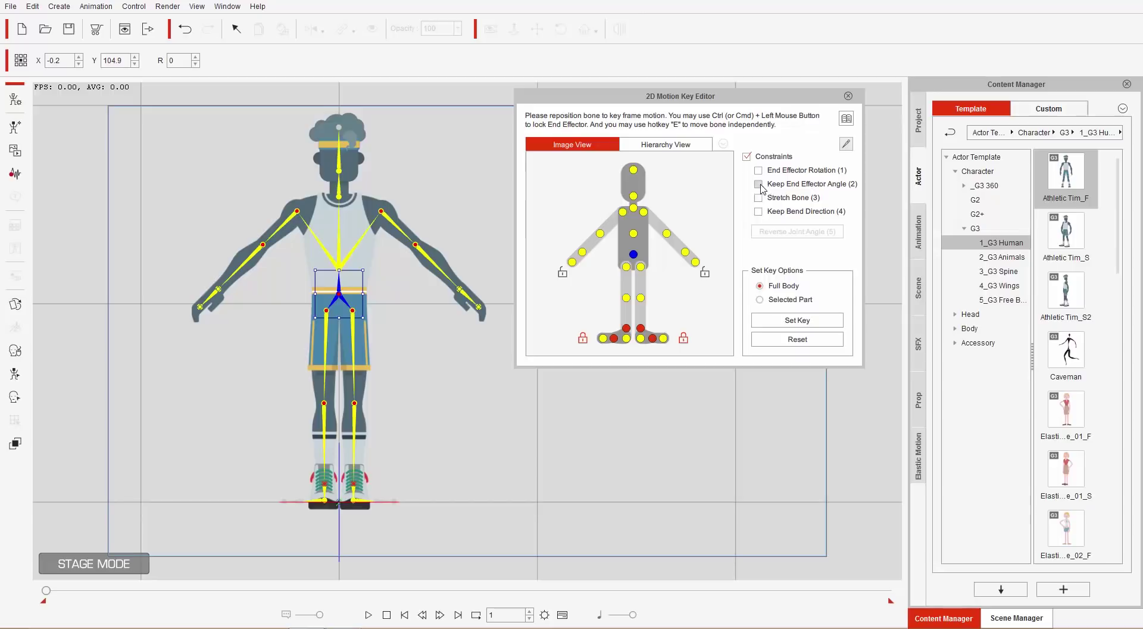
left_click(805, 181)
Select the head, torso, right thigh, and right hand, forearm and upper arm bones in turn to examine their positions on the character
left_click(634, 196)
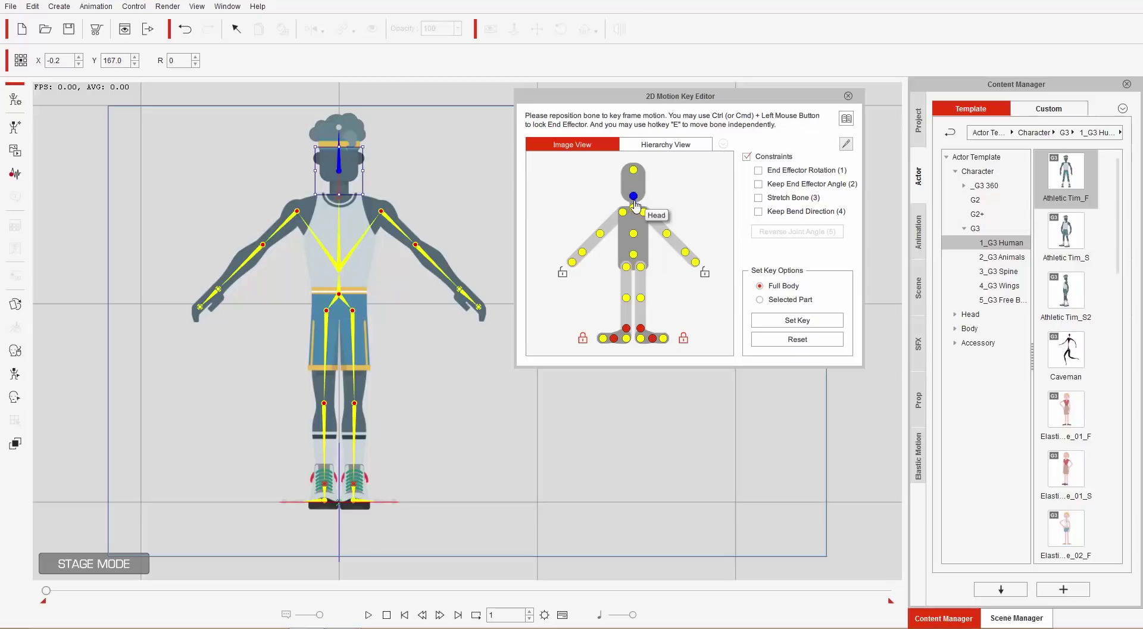
left_click(634, 235)
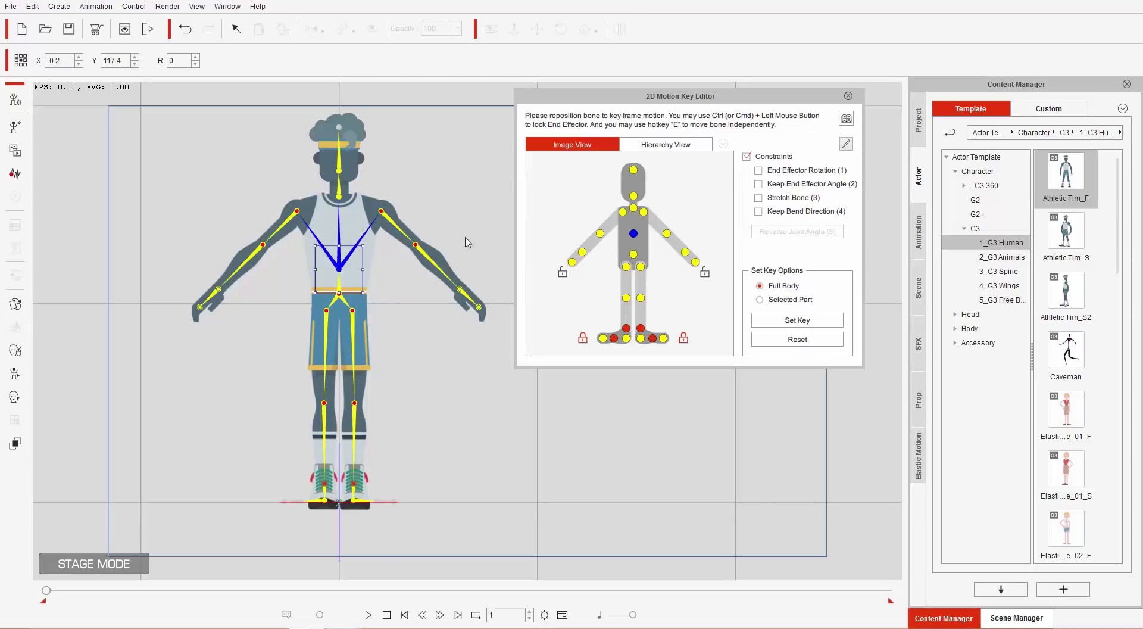
left_click(634, 254)
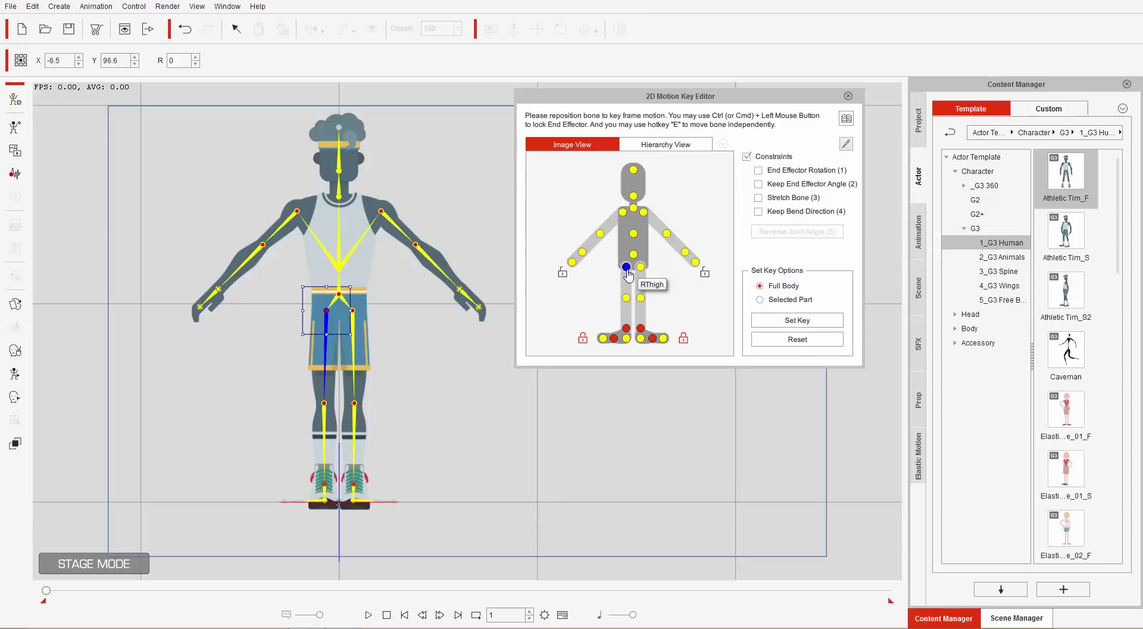
left_click(583, 253)
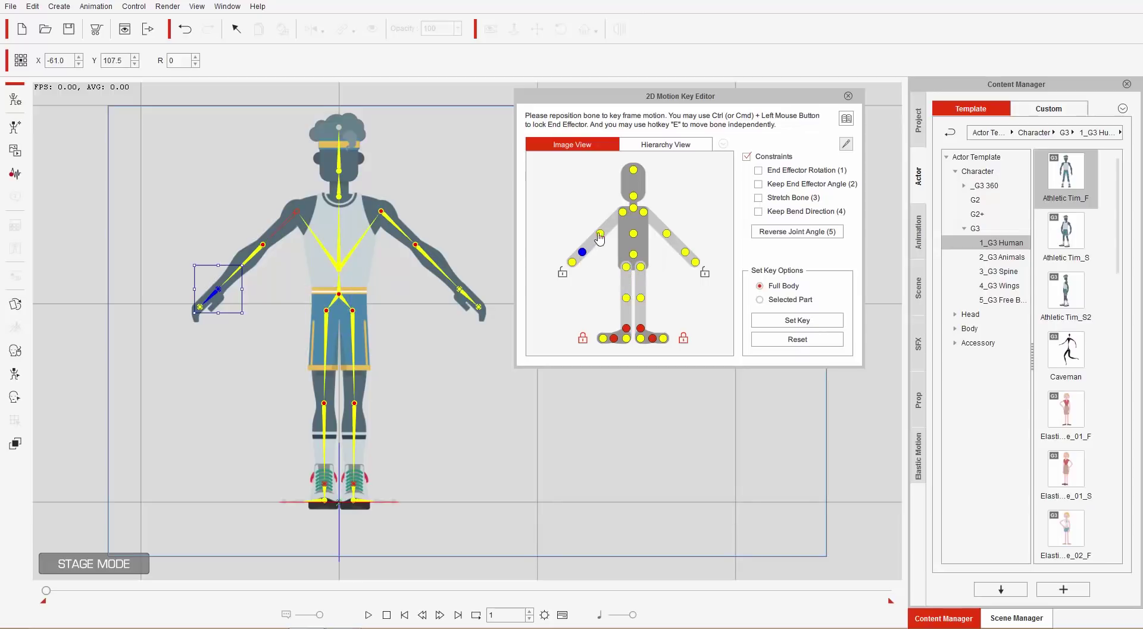
left_click(600, 233)
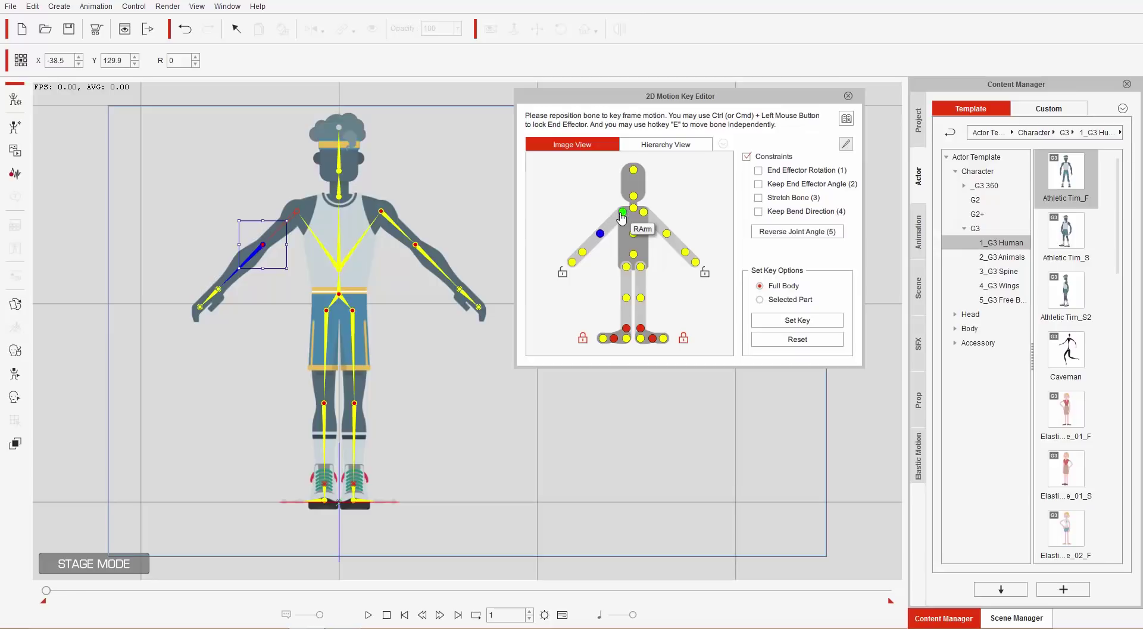
left_click(622, 213)
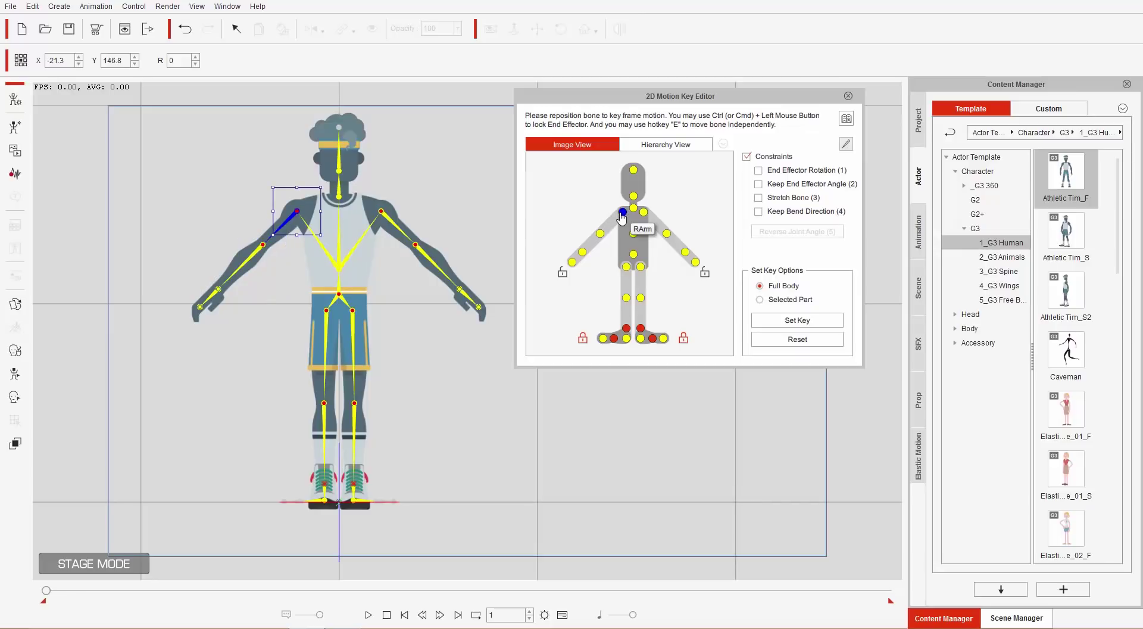
left_click(599, 234)
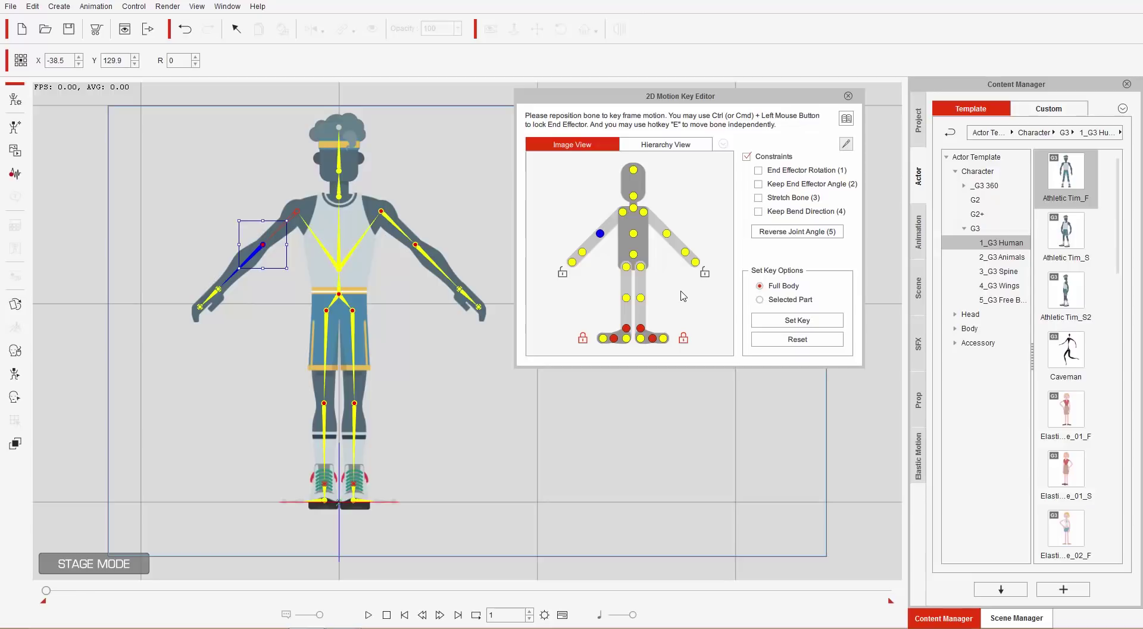
Unlock both feet and try moving the hip to about X -22.7, Y 98.3, undo that, and try rotating the hip
left_click(633, 258)
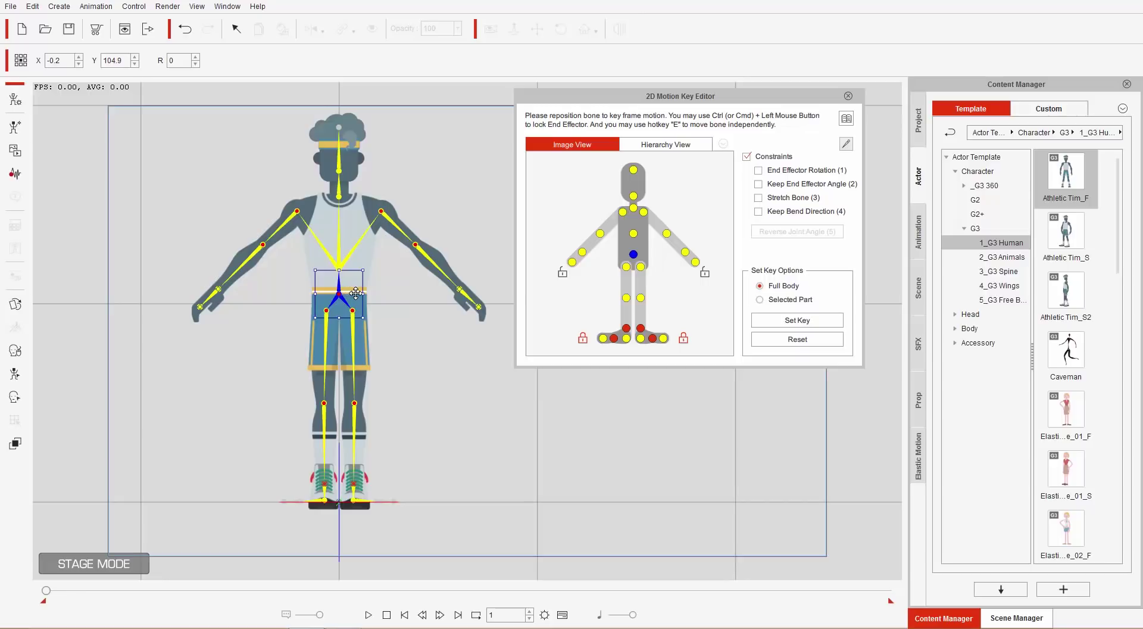
left_click(584, 339)
left_click(683, 340)
left_click_drag(336, 287, 295, 300)
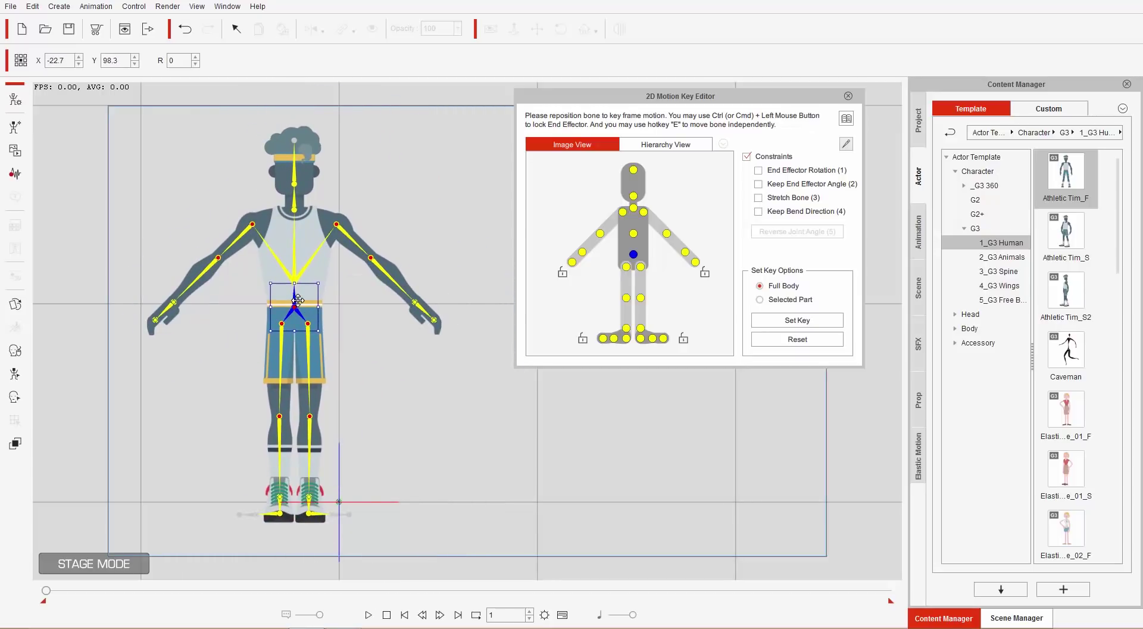
key("ctrl+z")
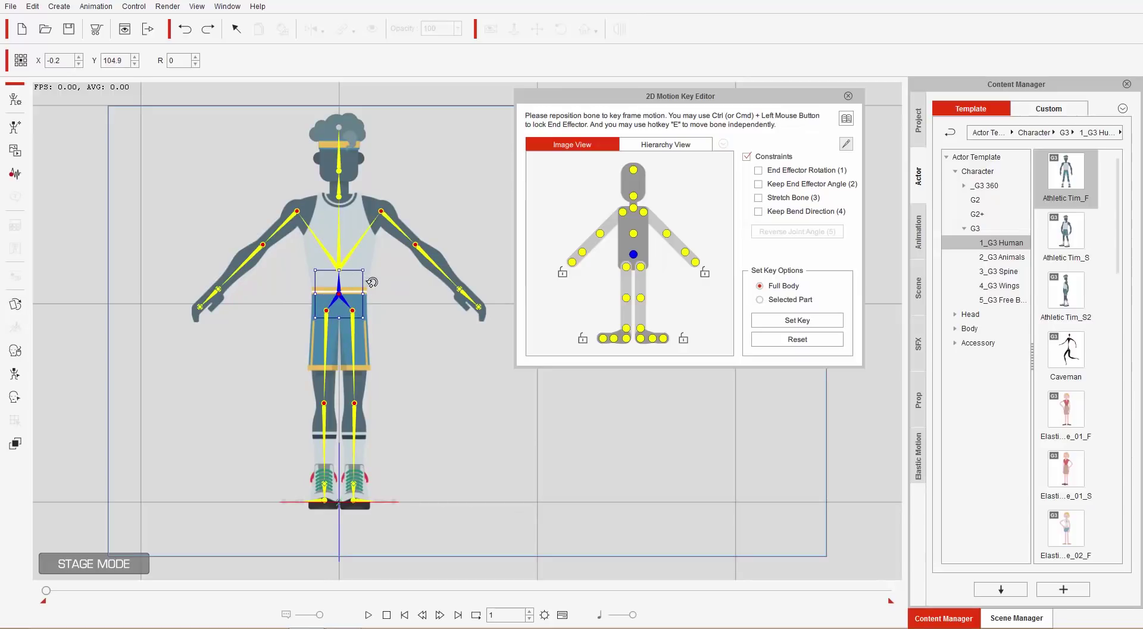
left_click_drag(371, 282, 419, 267)
Lock both feet, try moving and tilting the hip to about X 3.1, Y 112.1, rotation 354, and reset the pose
left_click(582, 341)
left_click(682, 339)
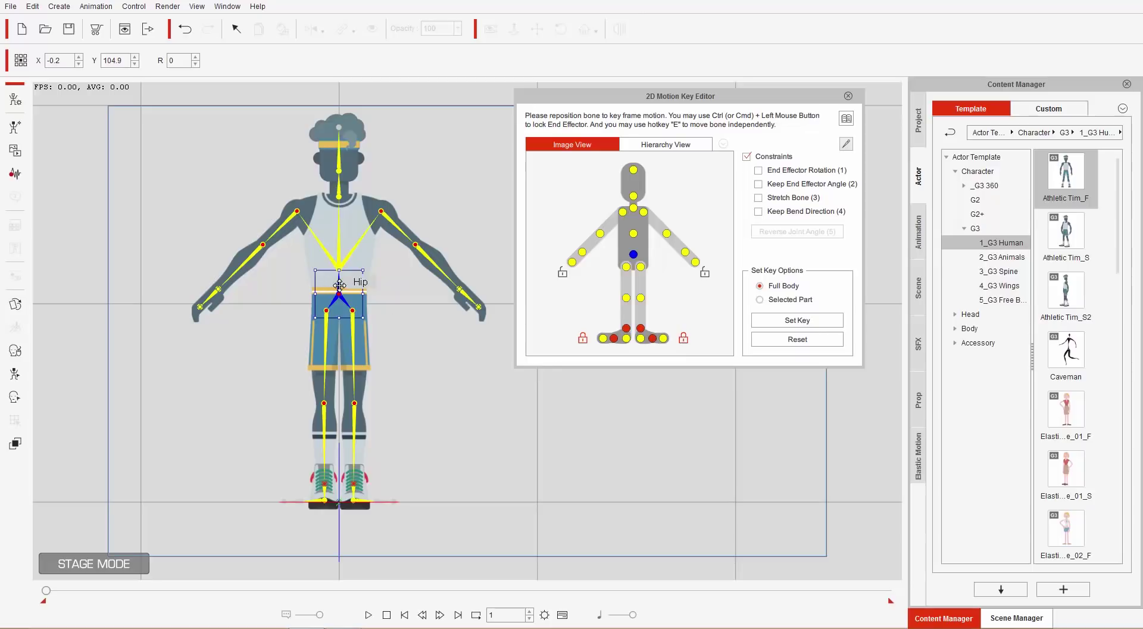
mouse_move(339, 286)
left_mouse_down()
mouse_move(325, 311)
mouse_move(315, 304)
mouse_move(350, 284)
mouse_move(333, 322)
mouse_move(330, 268)
mouse_move(324, 304)
mouse_move(322, 292)
mouse_move(308, 307)
mouse_move(319, 324)
mouse_move(324, 314)
mouse_move(302, 324)
mouse_move(339, 297)
mouse_move(358, 311)
mouse_move(337, 328)
mouse_move(341, 295)
mouse_move(383, 291)
mouse_move(382, 278)
mouse_move(358, 300)
mouse_move(319, 273)
mouse_move(310, 294)
mouse_move(301, 268)
mouse_move(294, 319)
mouse_move(316, 266)
mouse_move(298, 296)
mouse_move(256, 269)
mouse_move(257, 298)
mouse_move(294, 271)
mouse_move(427, 299)
mouse_move(268, 271)
mouse_move(342, 287)
mouse_move(360, 279)
left_mouse_up()
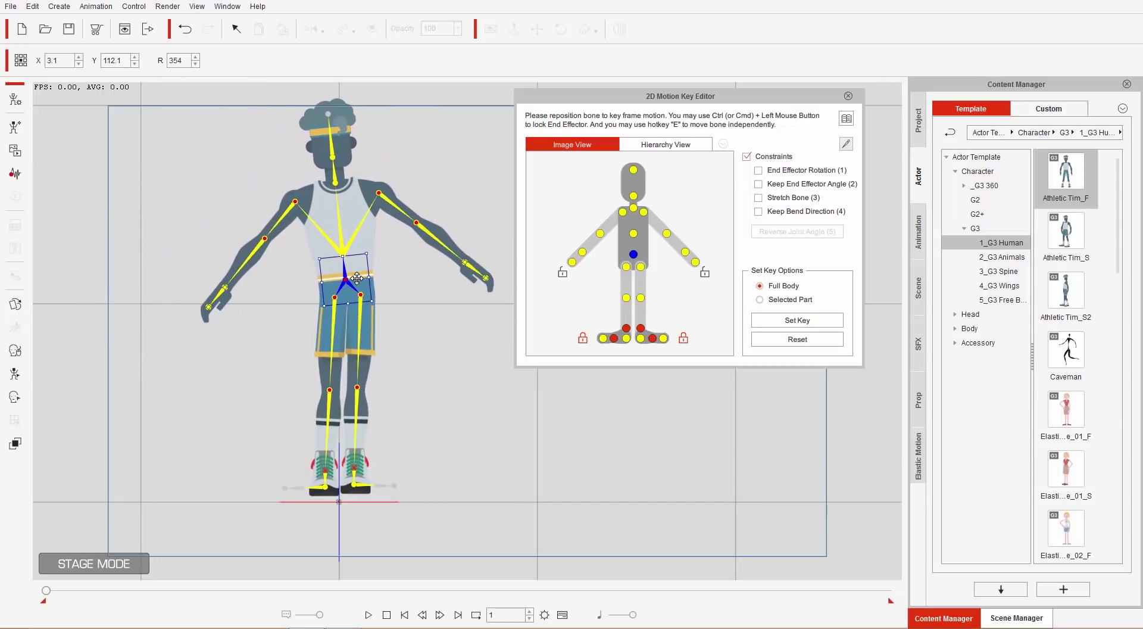
left_click(814, 340)
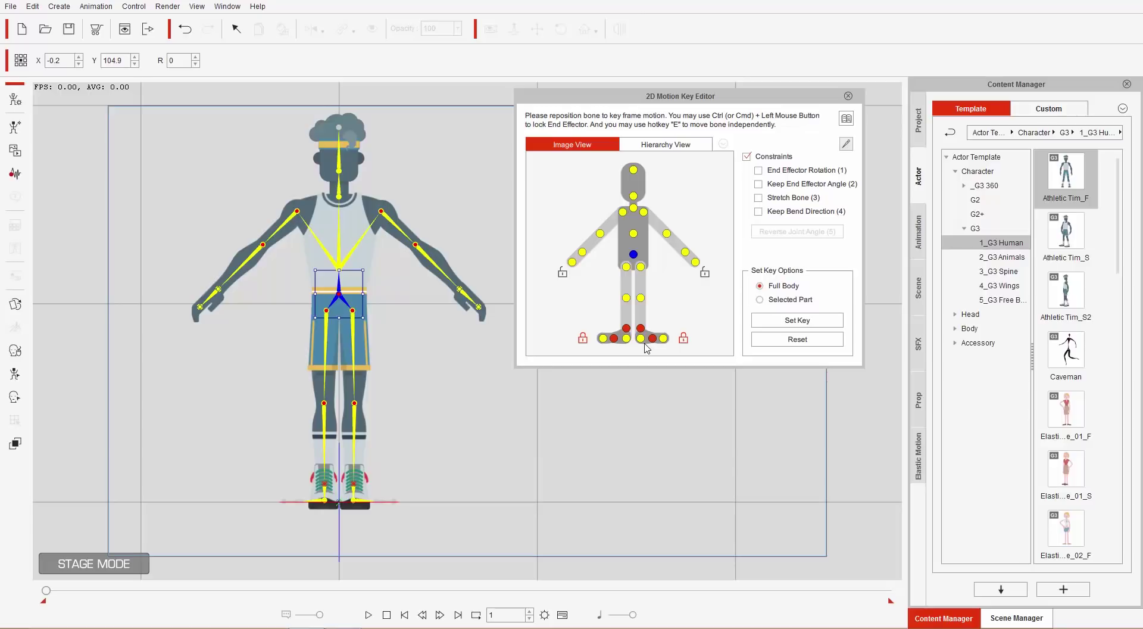
Unlock only the right foot, try moving the hip to about X -12.5, Y 96.2, and reset the pose
left_click(583, 339)
mouse_move(339, 291)
left_mouse_down()
mouse_move(339, 352)
mouse_move(321, 305)
mouse_move(316, 314)
mouse_move(320, 298)
mouse_move(271, 328)
mouse_move(276, 355)
mouse_move(306, 328)
mouse_move(268, 314)
mouse_move(250, 341)
mouse_move(332, 292)
left_mouse_up()
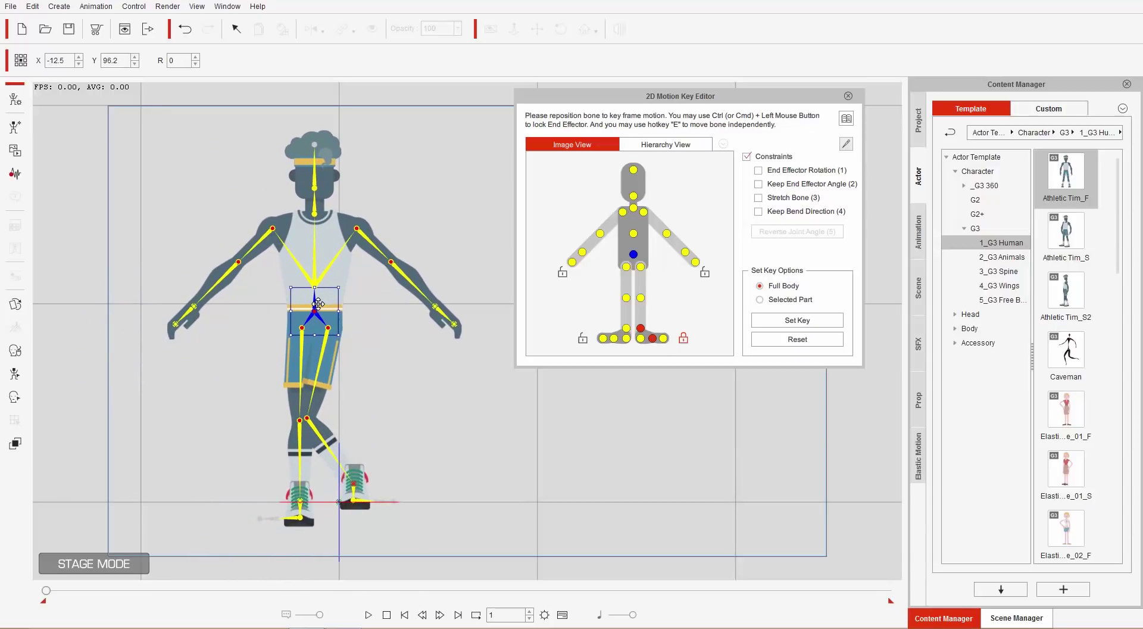
left_click(813, 341)
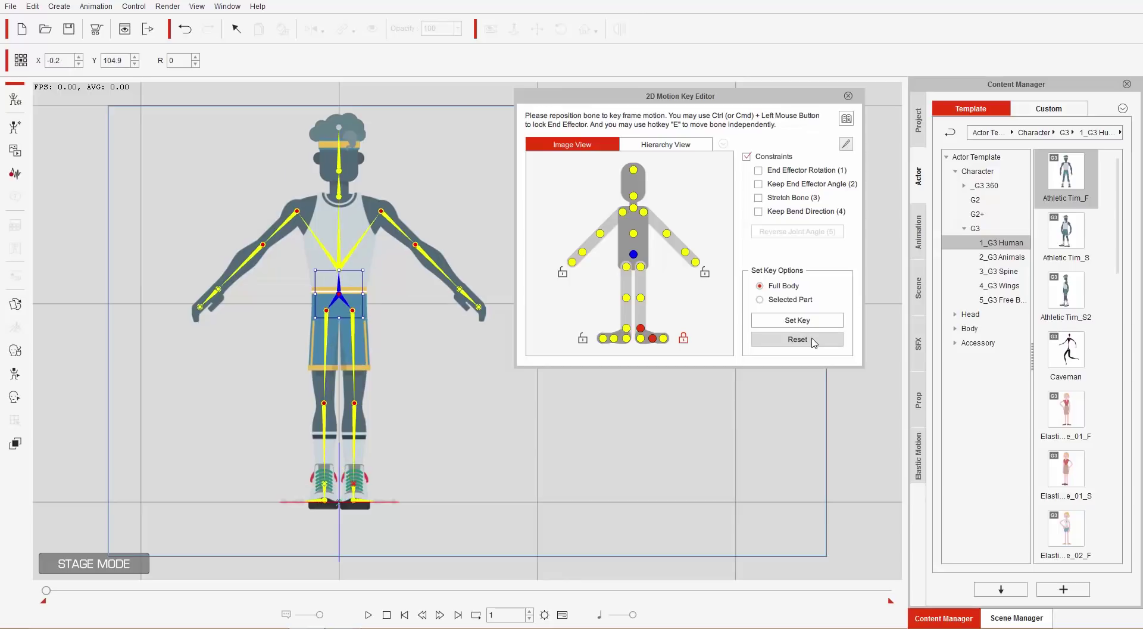
Lock the right foot and the right hand, and move the hip to about X -0.2, Y 106.1
left_click(582, 340)
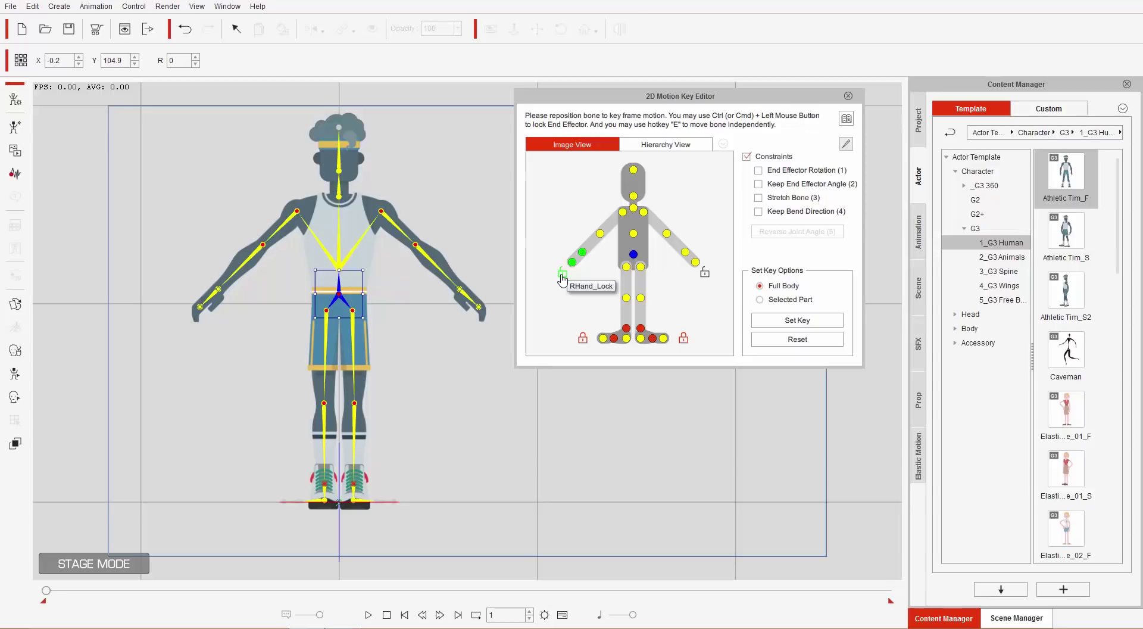
left_click(562, 275)
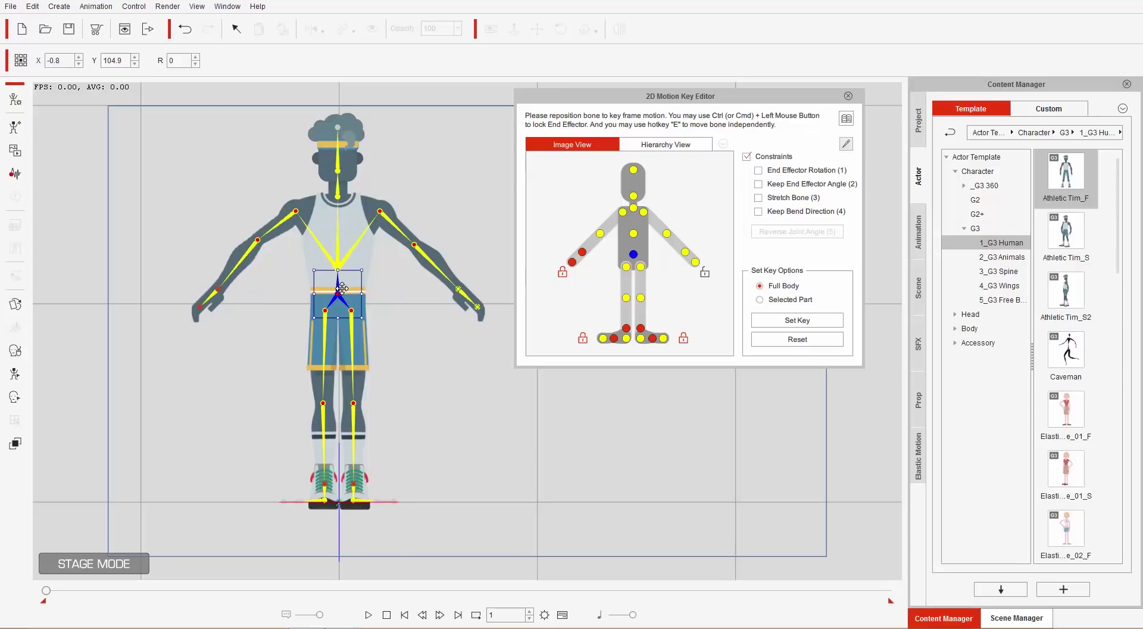
mouse_move(342, 289)
left_mouse_down()
mouse_move(324, 317)
mouse_move(337, 302)
left_mouse_up()
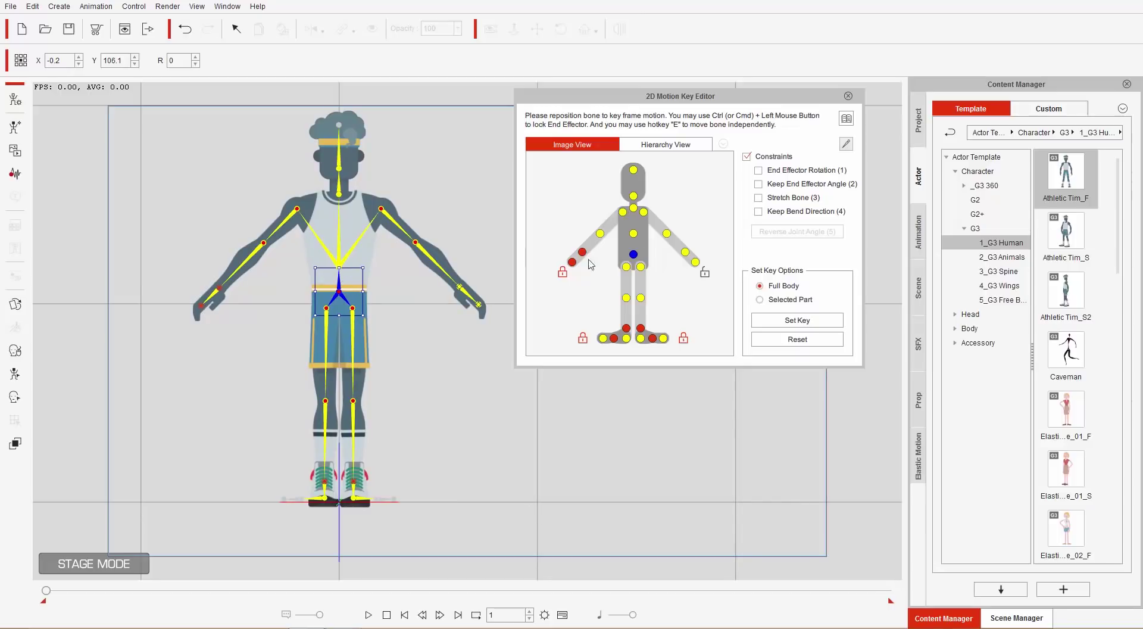
Lock the left hand as well, try moving the hip to about X 1.6, Y 96.5, and reset the pose
left_click(704, 274)
left_click_drag(345, 285, 364, 300)
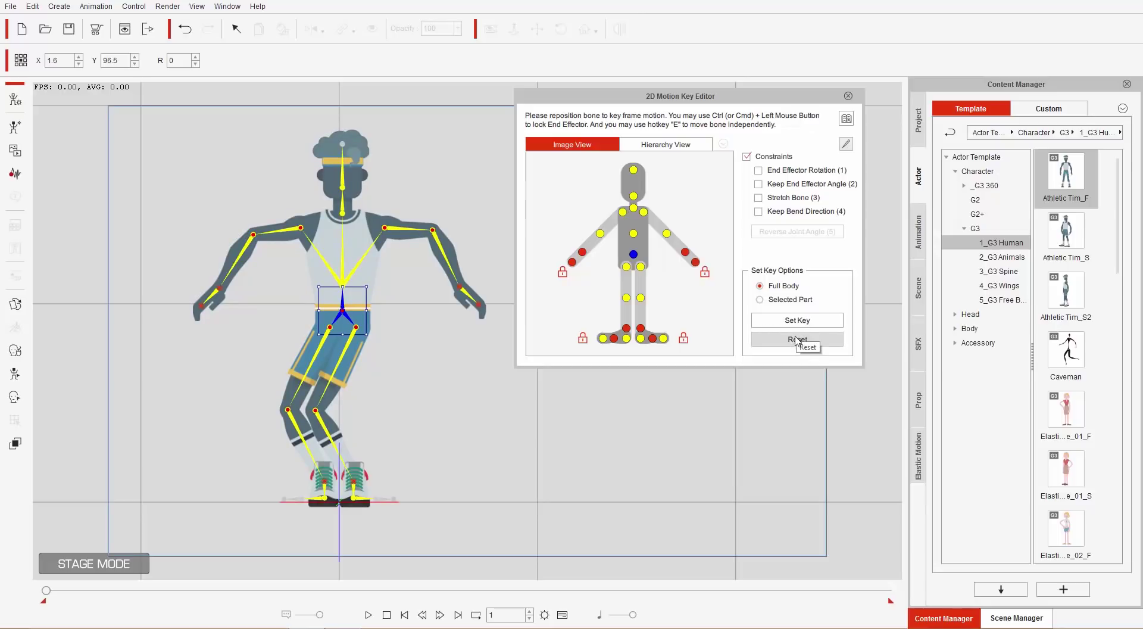
left_click(796, 340)
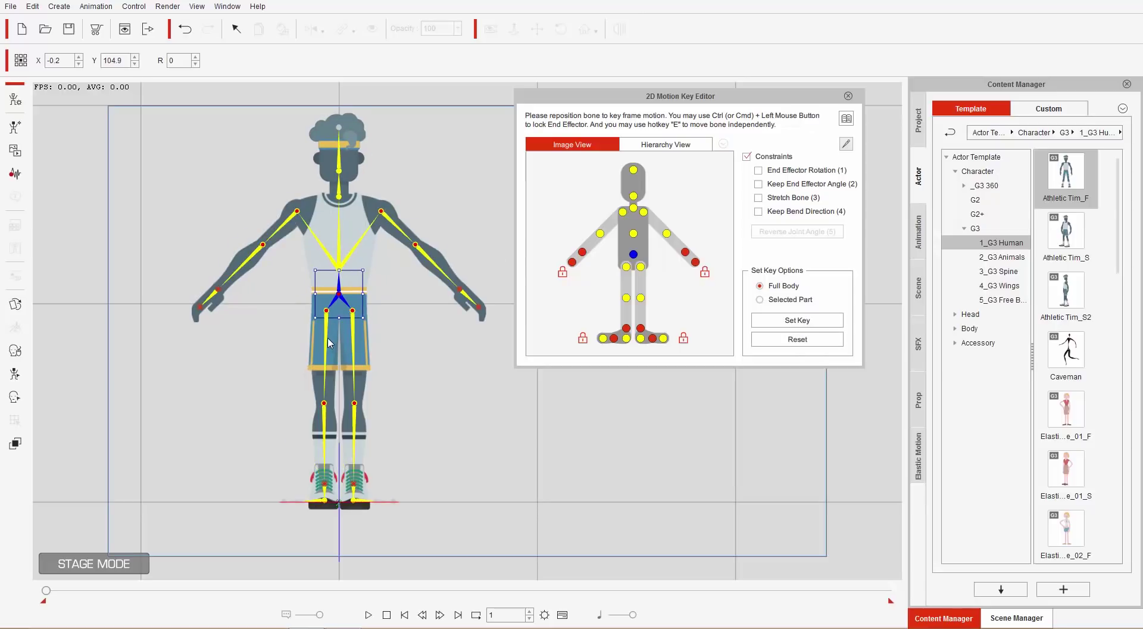
Select the right upper arm bone, try moving it to about X -25.5, Y 148.3, and reset the pose
left_click(293, 221)
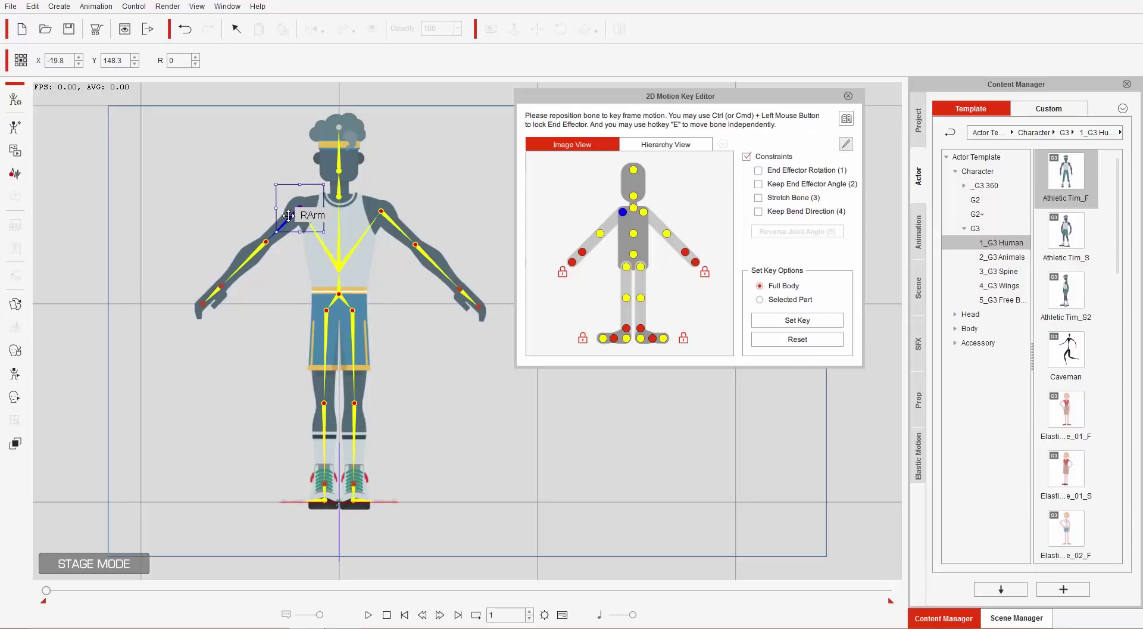
mouse_move(288, 215)
left_mouse_down()
mouse_move(275, 237)
mouse_move(284, 223)
left_mouse_up()
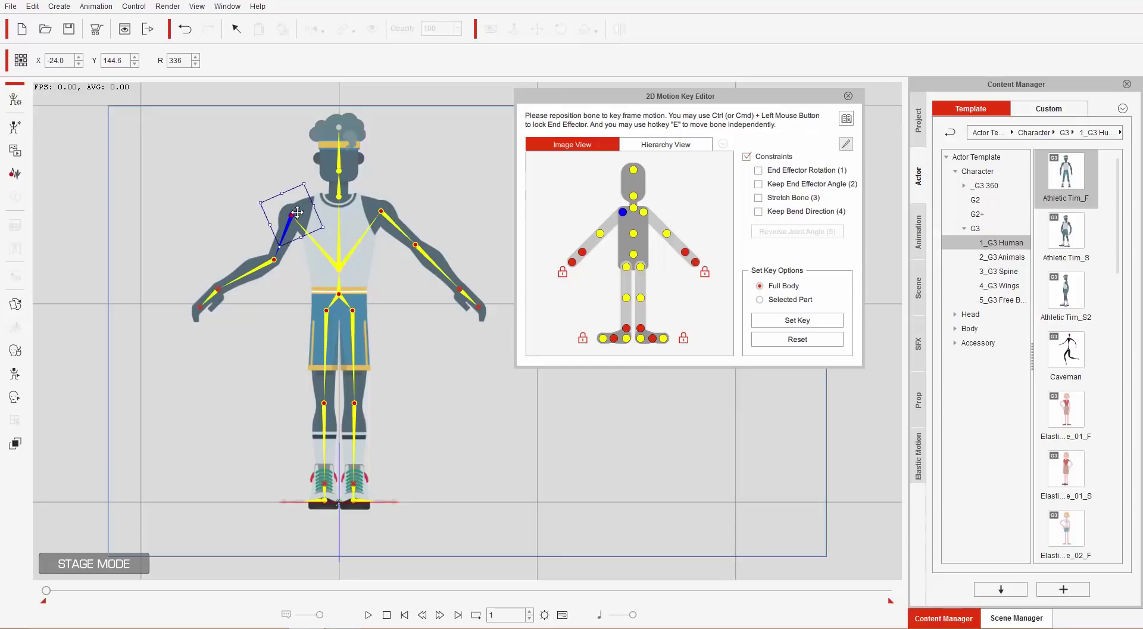
mouse_move(305, 206)
left_mouse_down()
mouse_move(288, 205)
mouse_move(309, 204)
left_mouse_up()
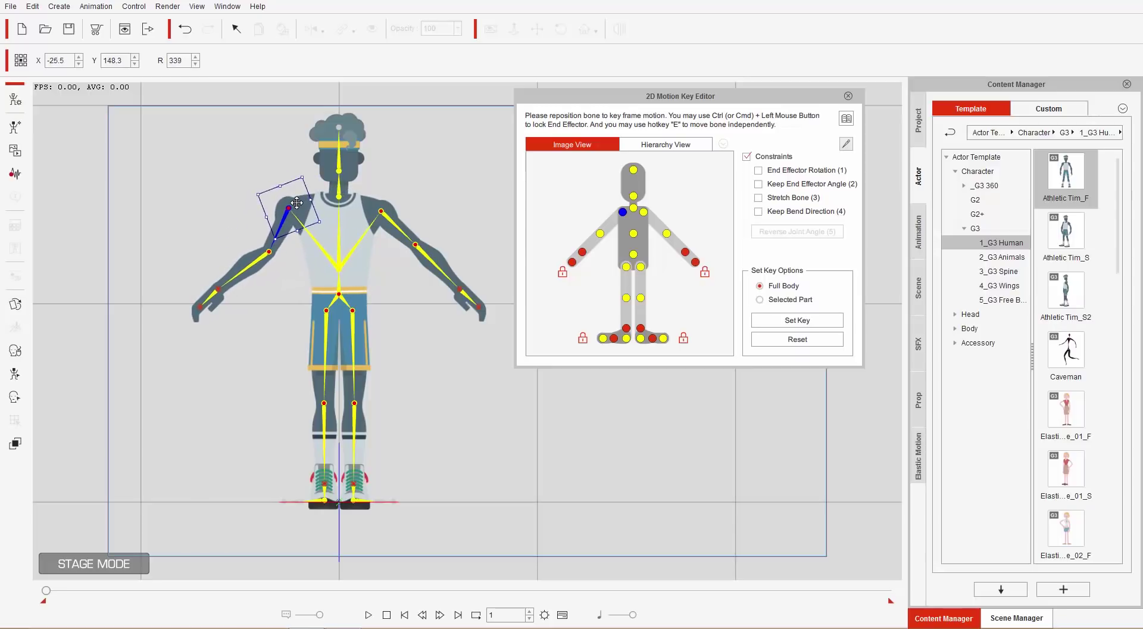
left_click(797, 340)
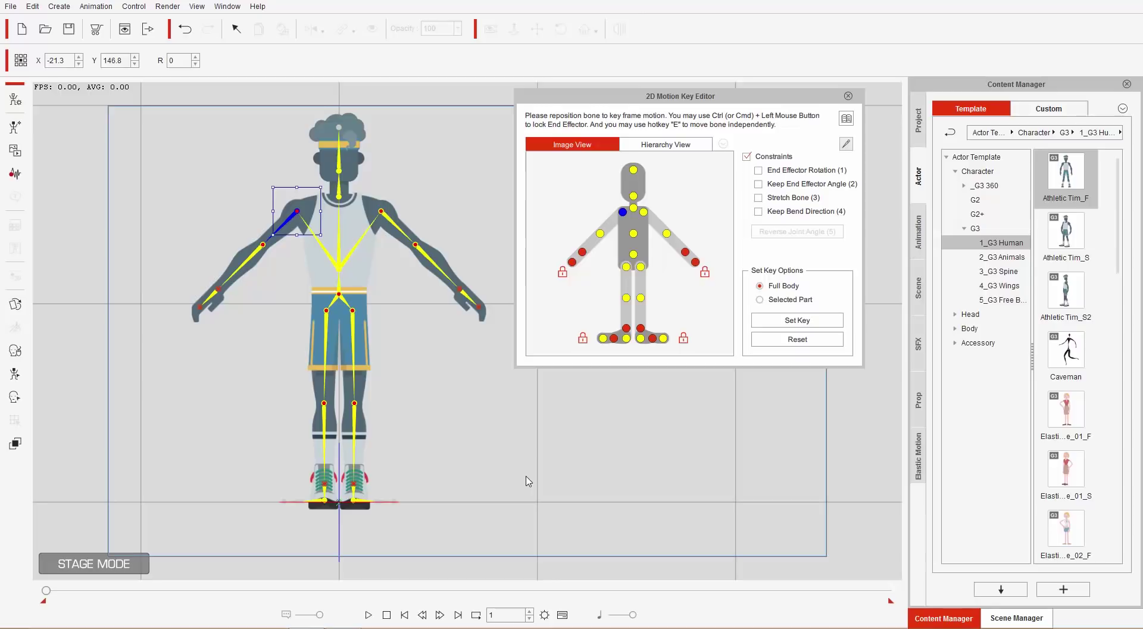
Show the timeline, display the character's Motion tracks, and look through the listed bone tracks
left_click(562, 614)
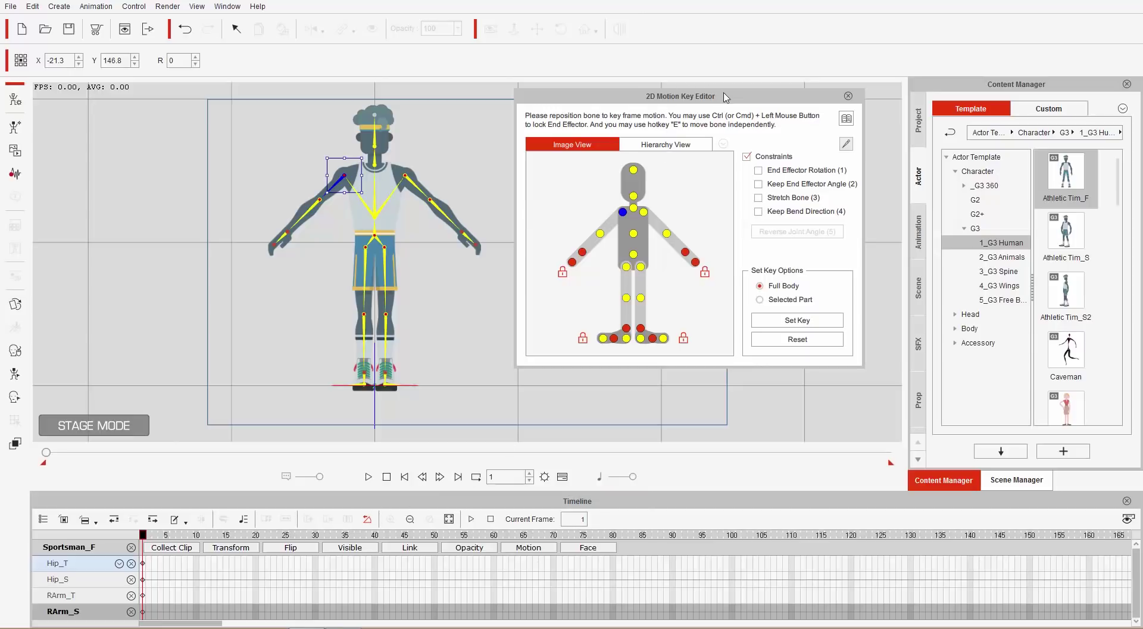
left_click(530, 549)
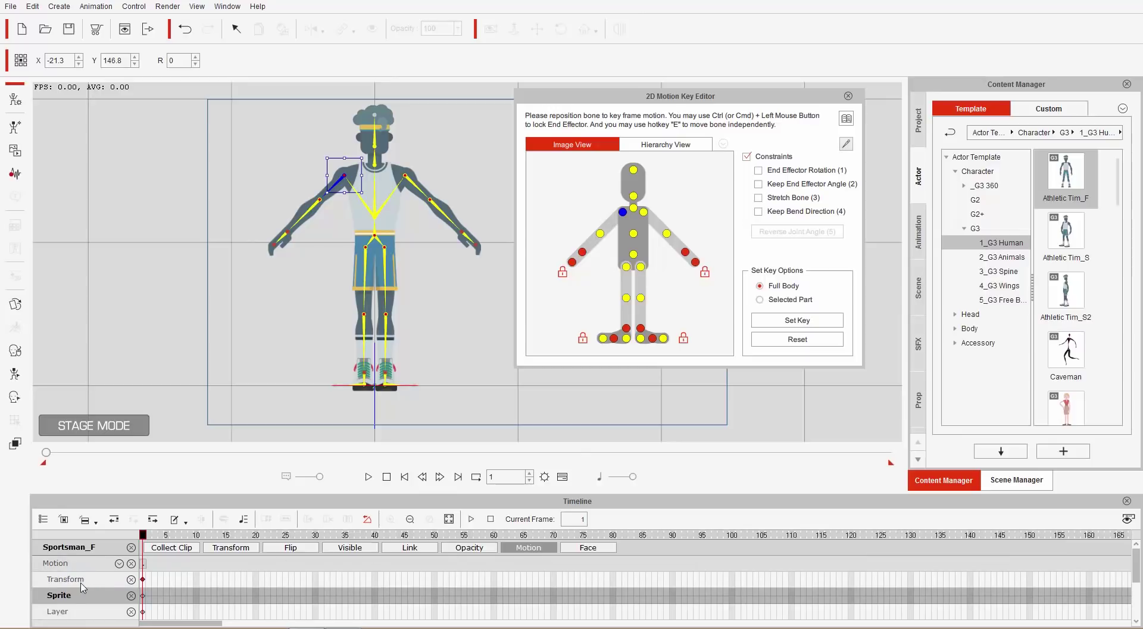
scroll(116, 588, "down", 3)
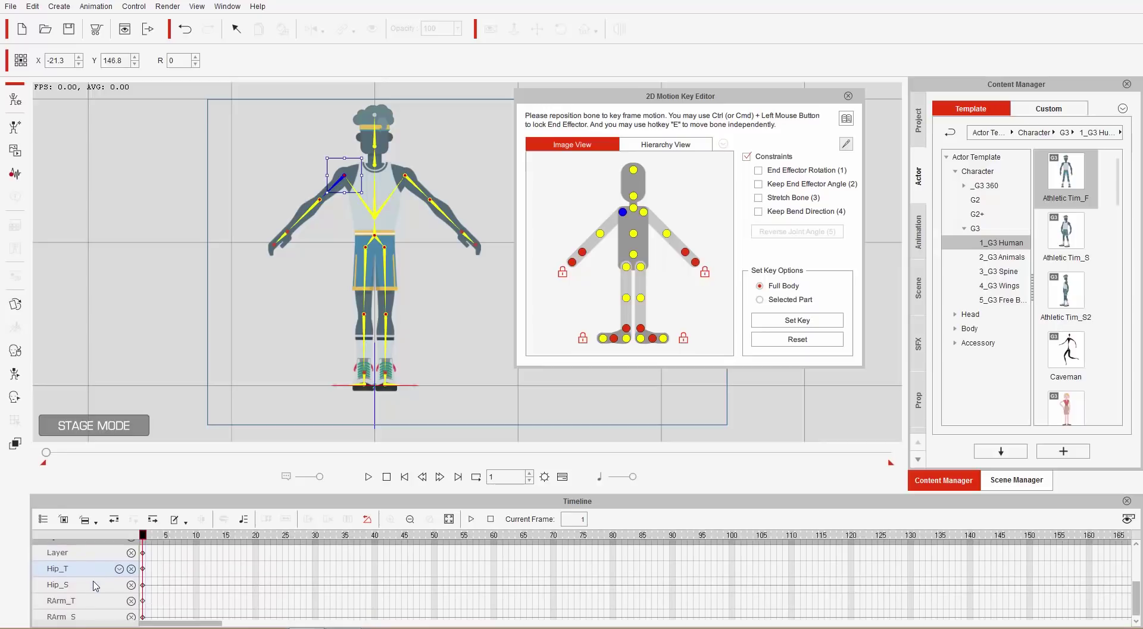
scroll(71, 602, "up", 2)
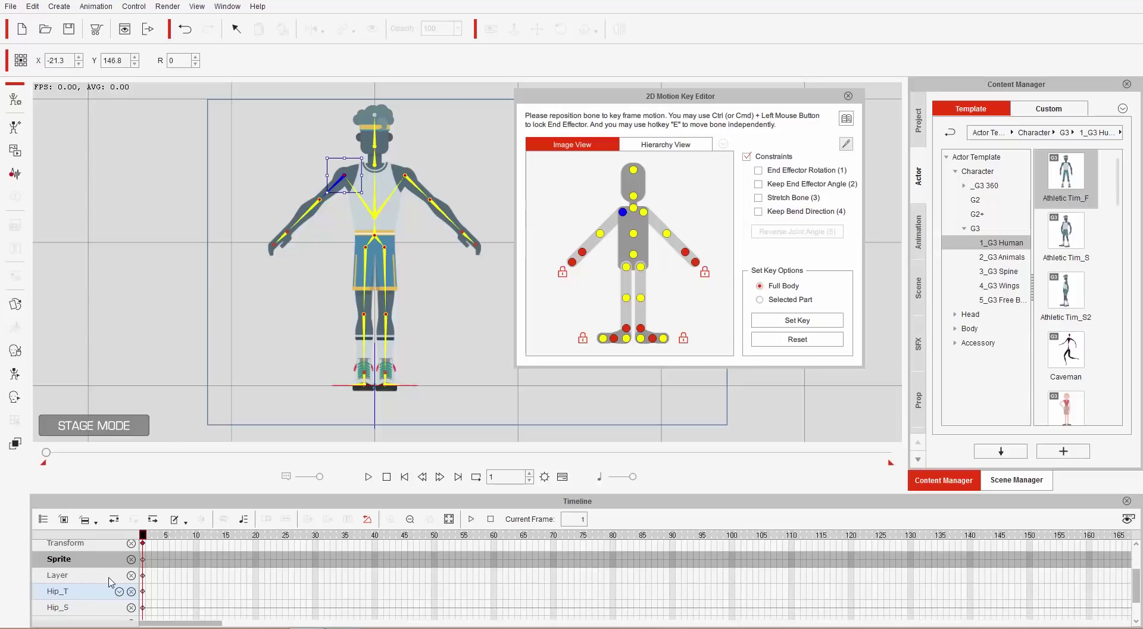
scroll(99, 583, "up", 1)
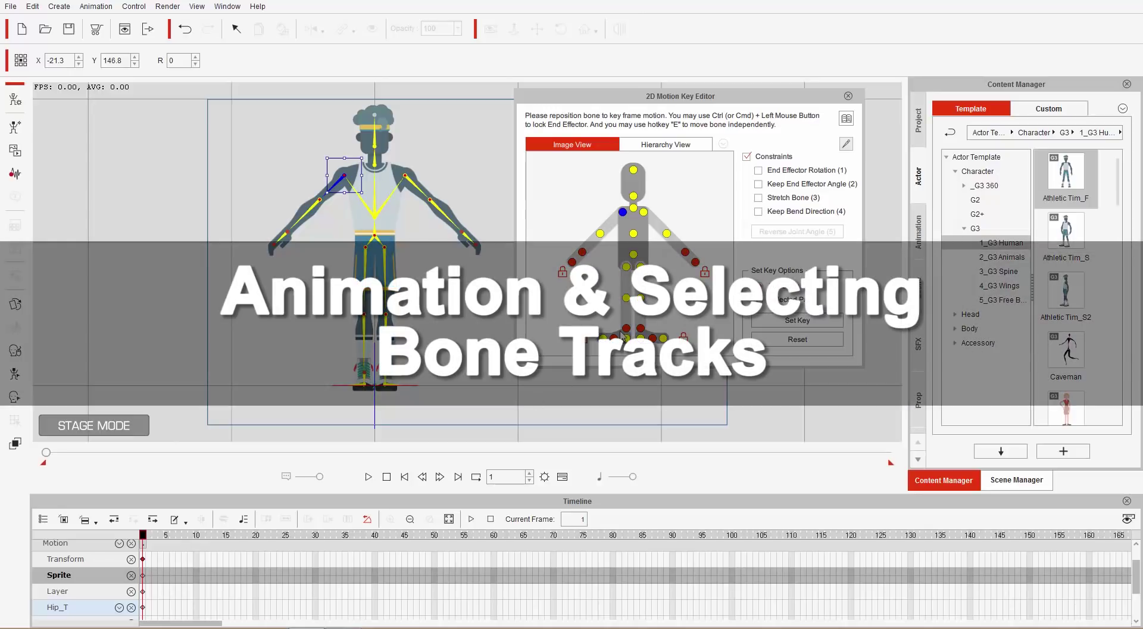
Select the hip bone, try lowering it with both hands and feet locked, and undo the move
left_click(633, 254)
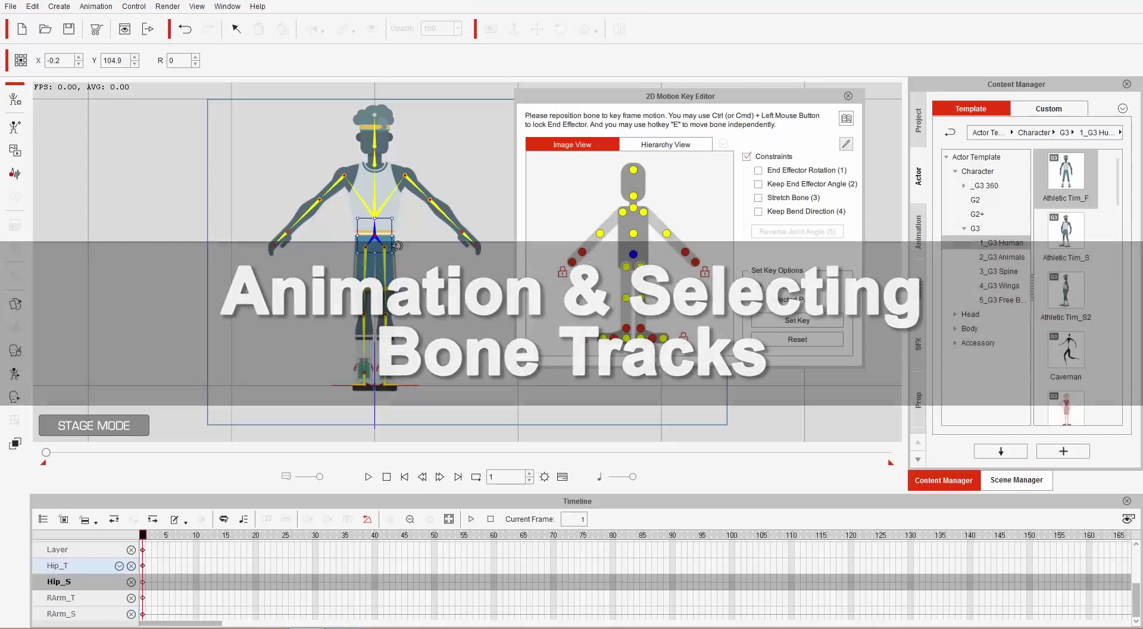
left_click_drag(380, 229, 378, 264)
key("ctrl+z")
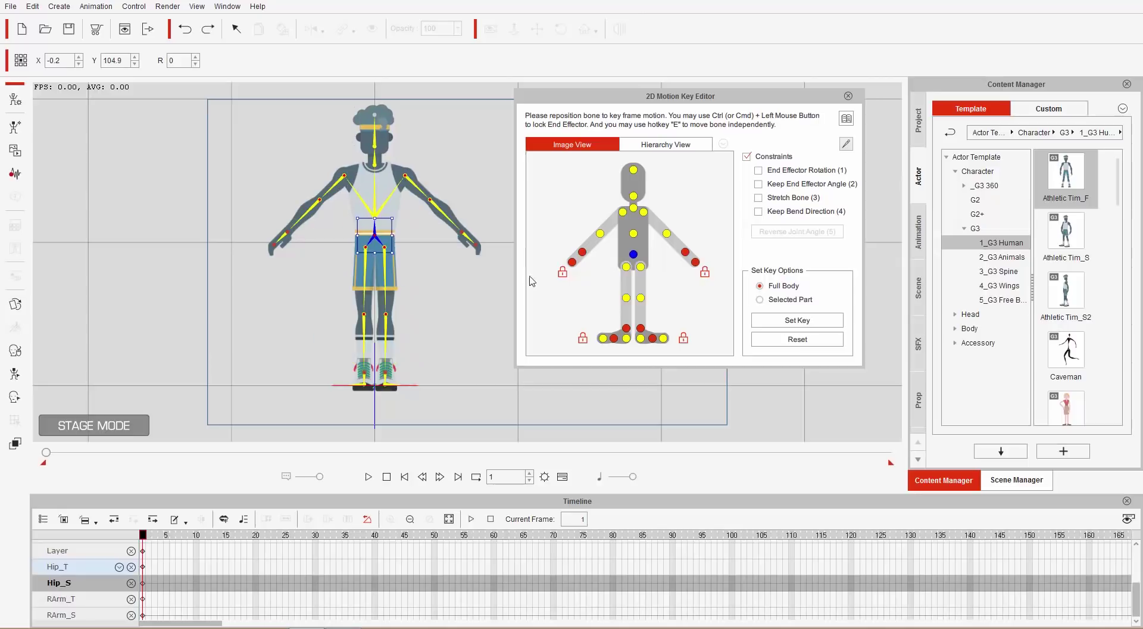
Unlock both hands and lower the hip to about X -1.8, Y 59.6 into a squat
left_click(562, 273)
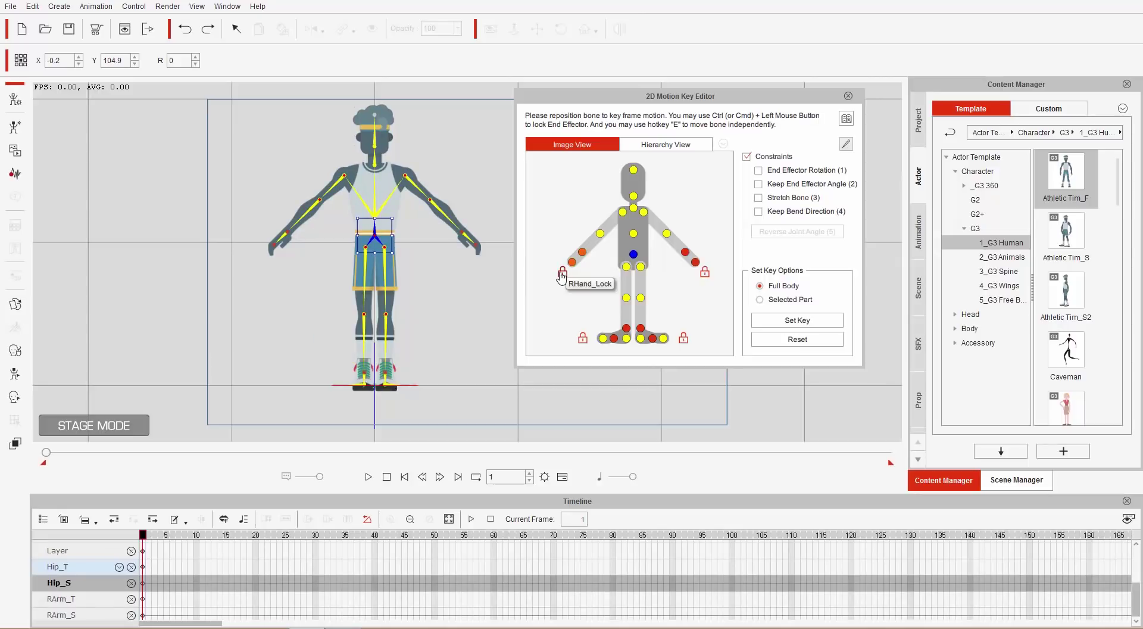
left_click(706, 273)
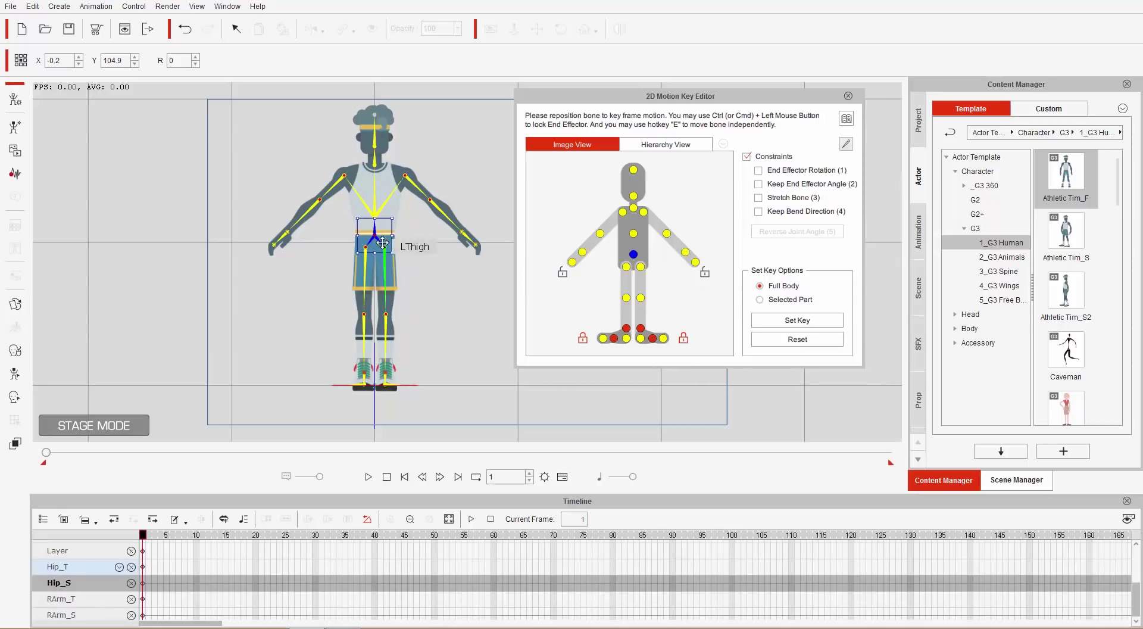
left_click_drag(382, 236, 381, 300)
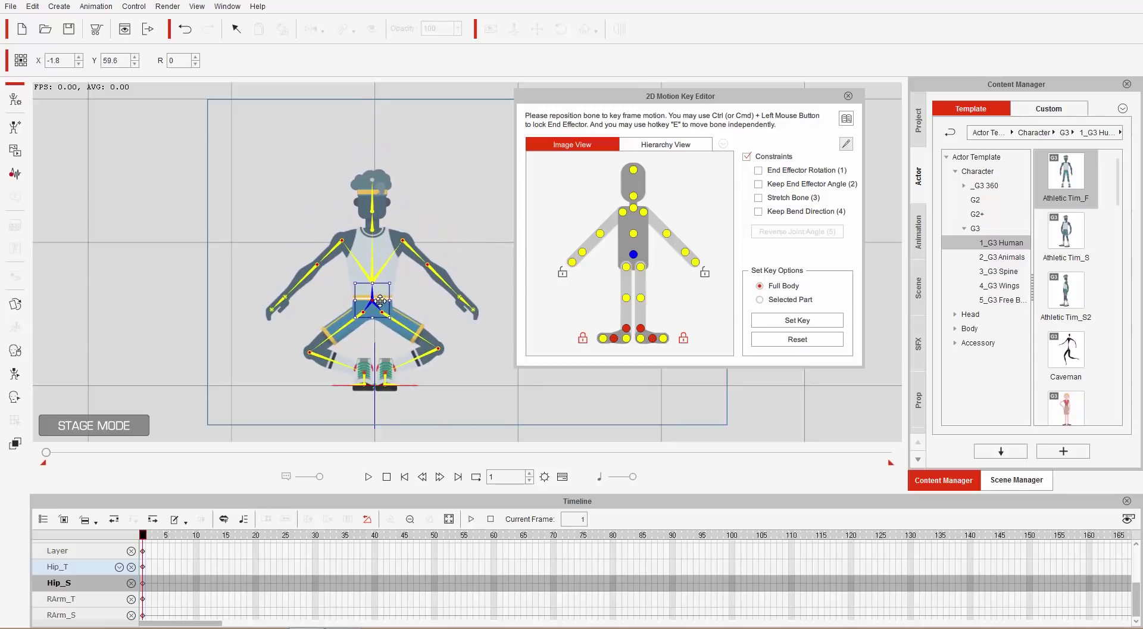
Select the left foot's LFoot2 bone, try moving it to about X 12.6, Y 4.7, and undo the move
left_click(641, 339)
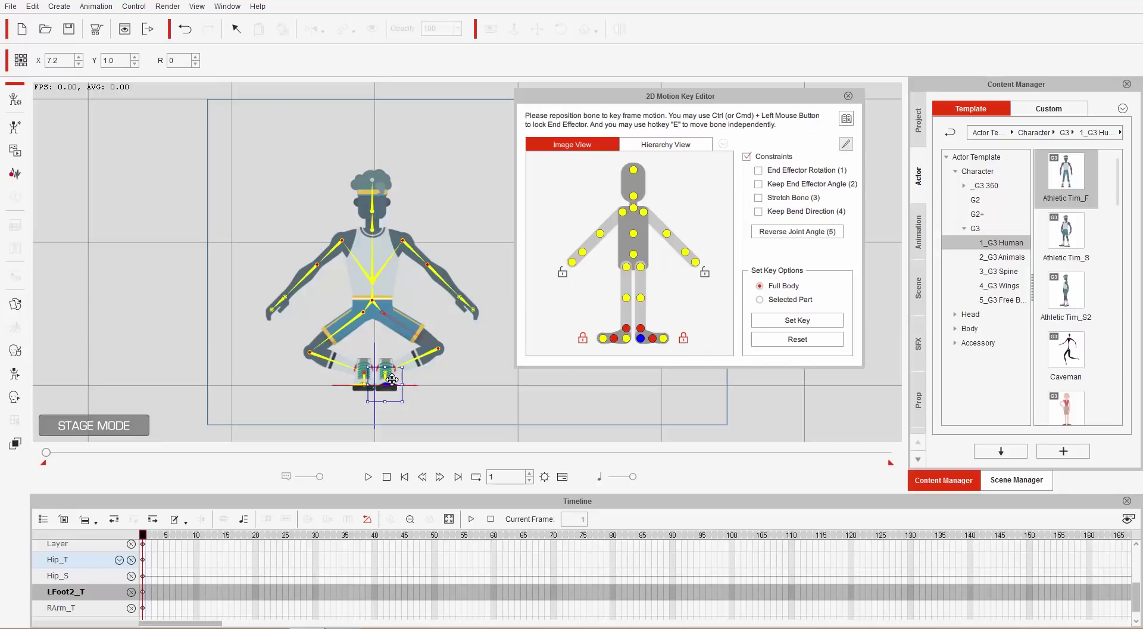
mouse_move(391, 379)
left_mouse_down()
mouse_move(476, 376)
mouse_move(390, 375)
mouse_move(475, 364)
mouse_move(399, 374)
left_mouse_up()
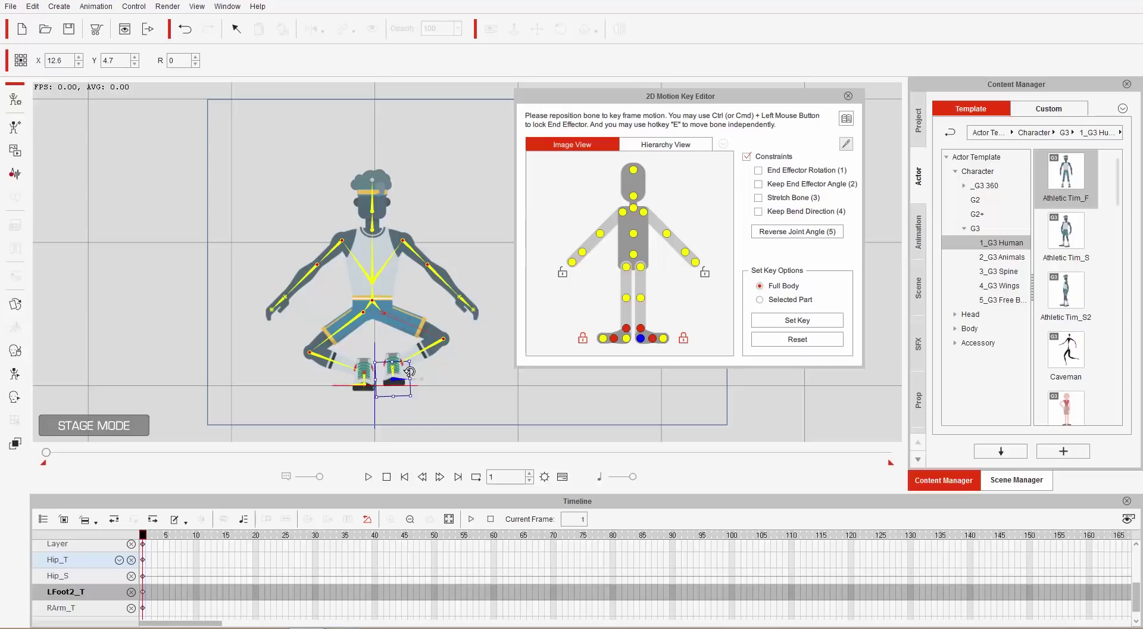
key("ctrl+z")
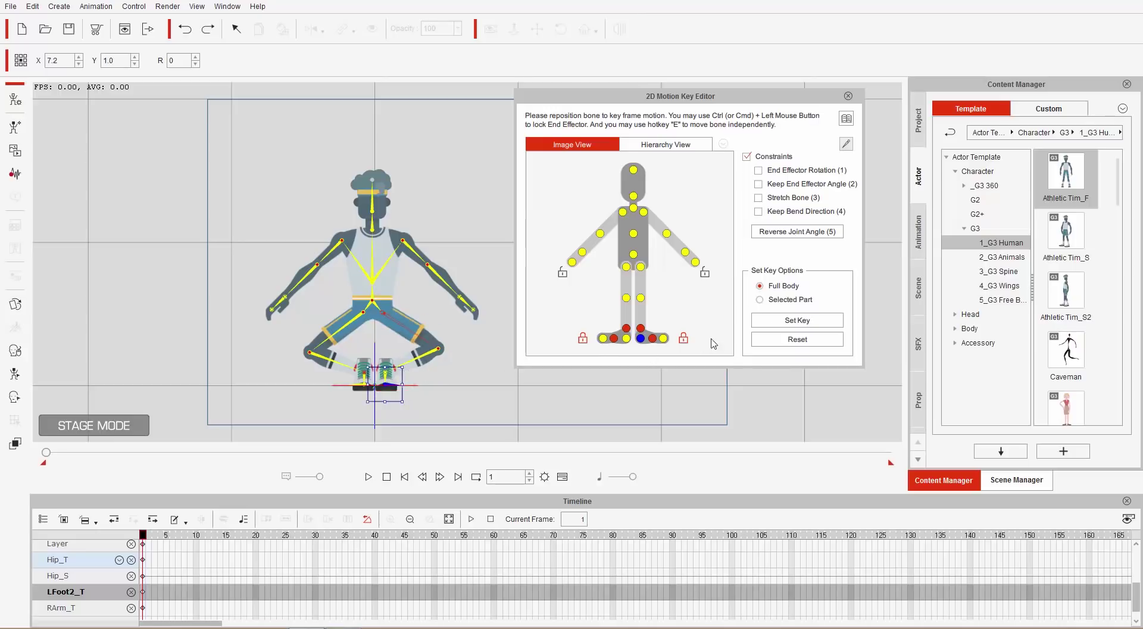
With Keep End Effector Angle enabled, move the left foot to about X 49.2, Y 9.7 and the right foot to about X -57.7, Y 10.2
left_click(759, 184)
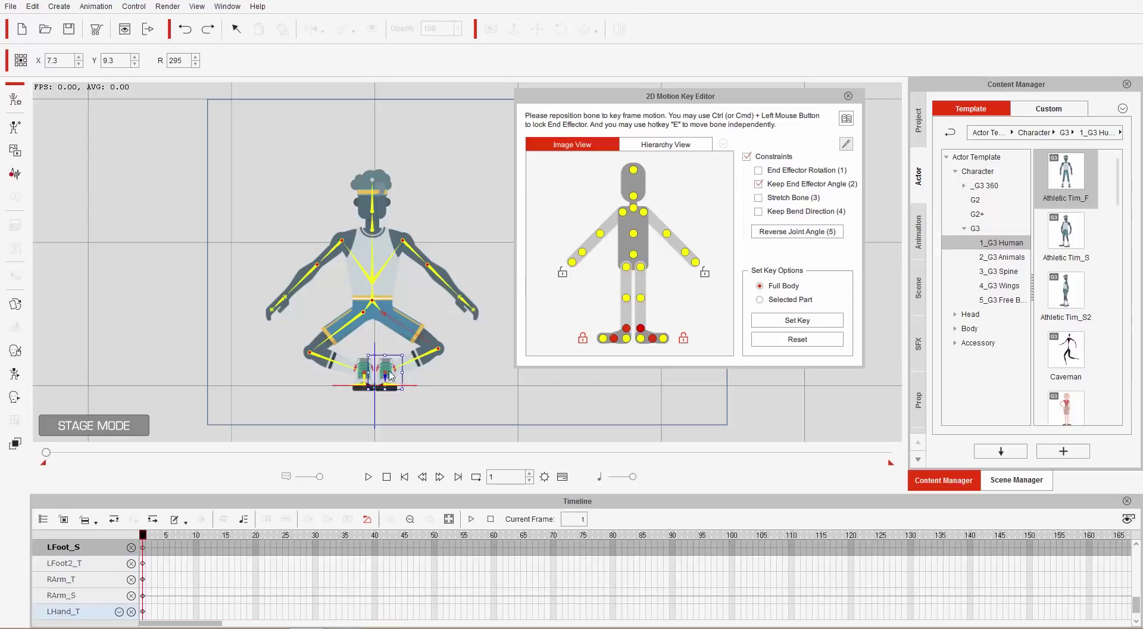
left_click_drag(395, 373, 454, 374)
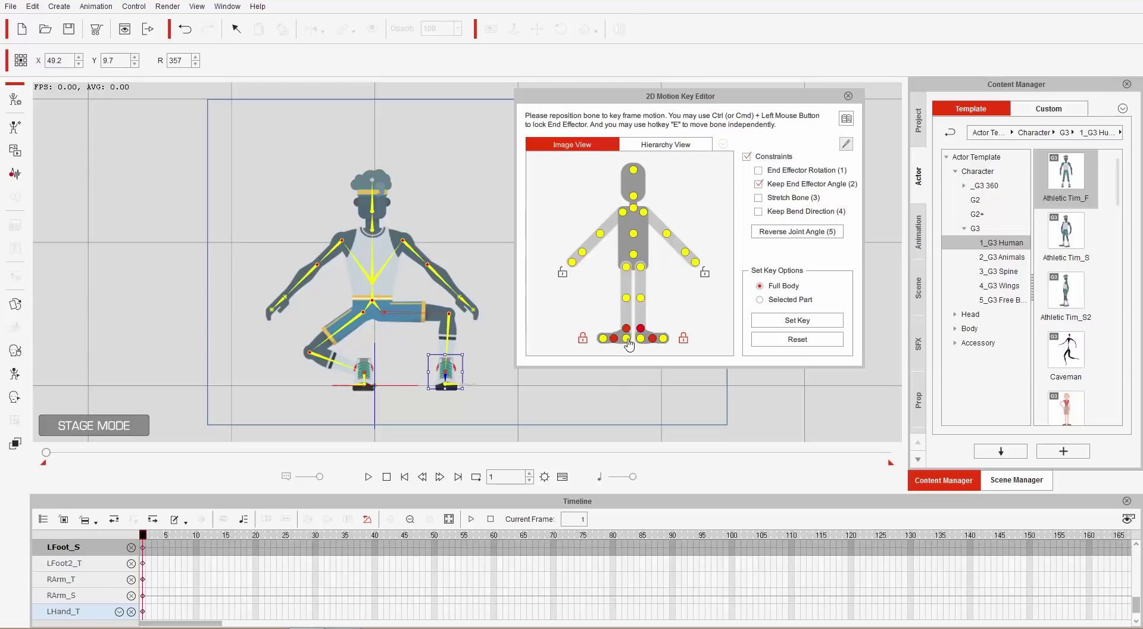
left_click(622, 211)
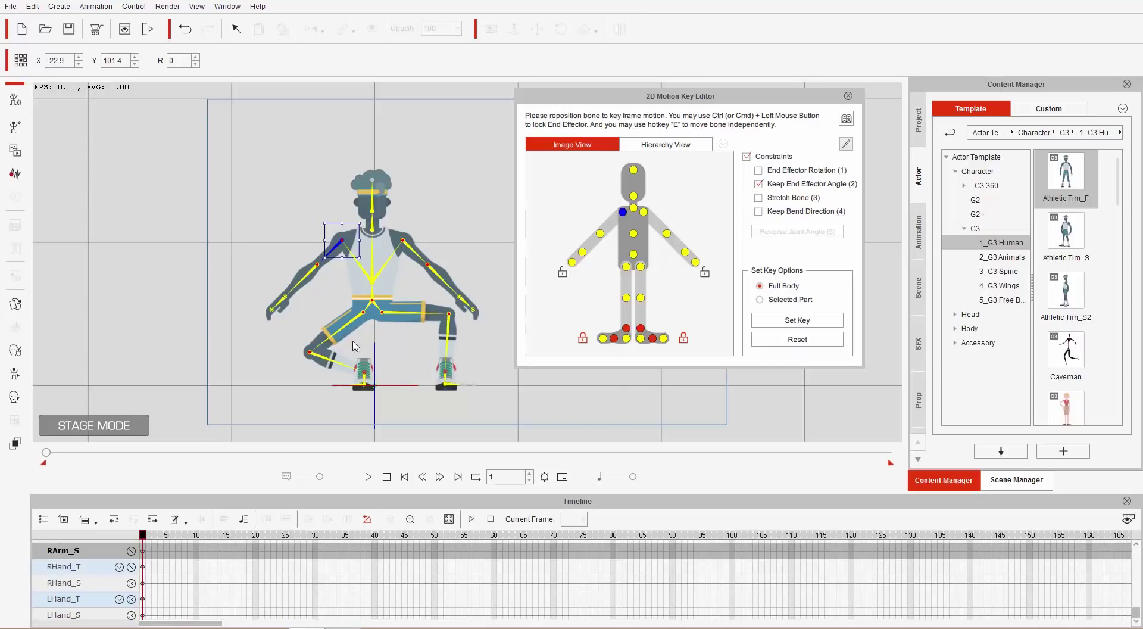
left_click(367, 383)
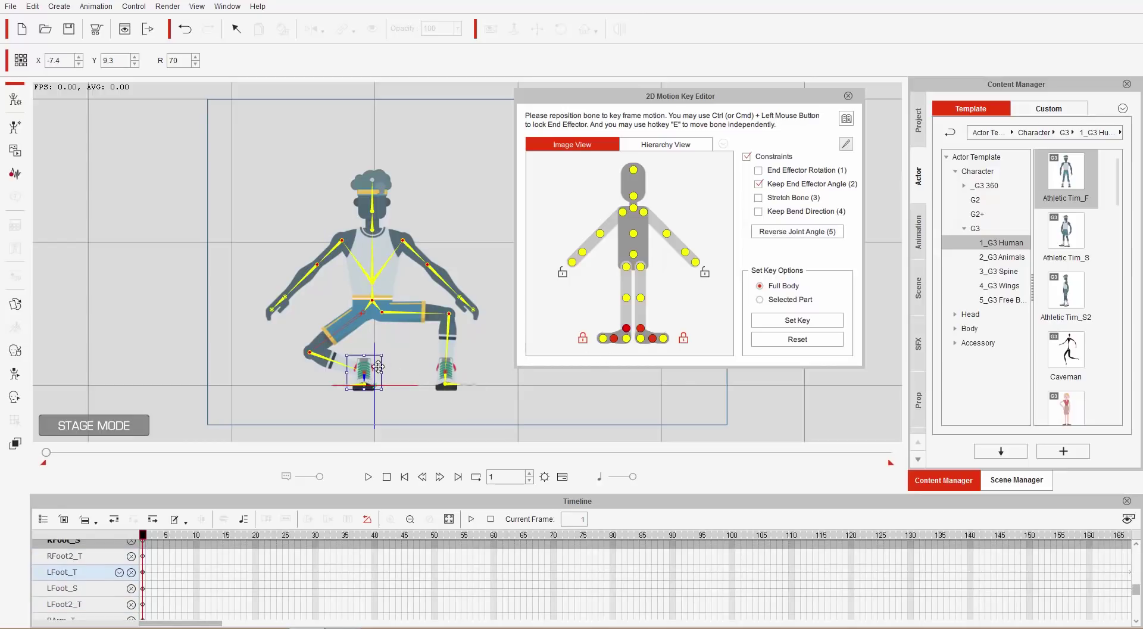
left_click_drag(379, 366, 305, 365)
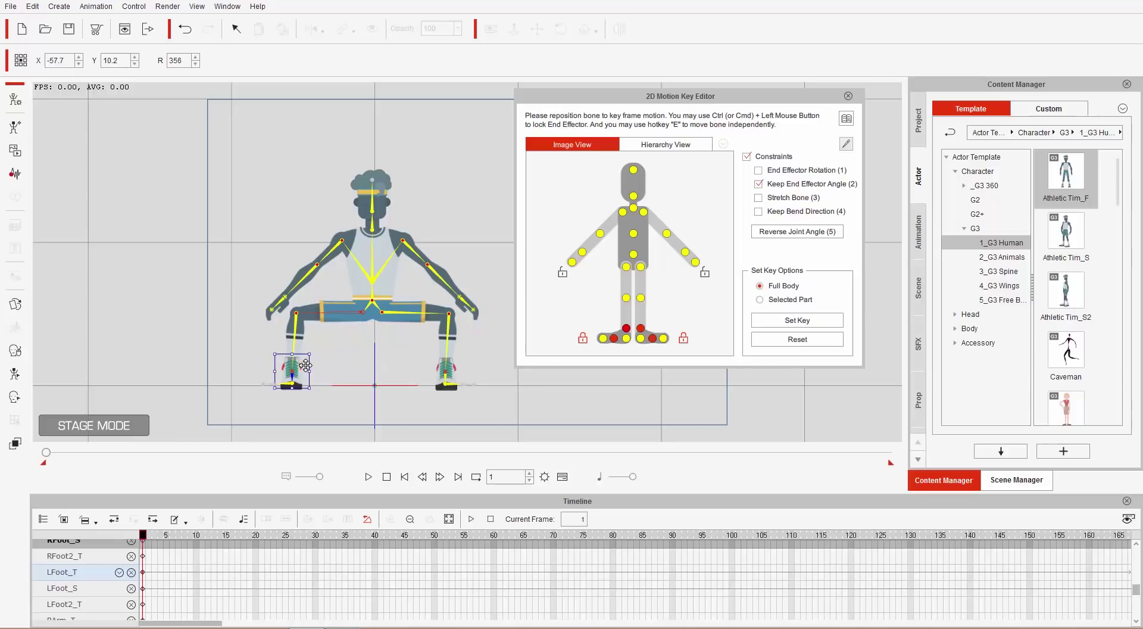
Raise the right arm to the head by rotating its upper arm to about 89 and its forearm to about 108
left_click(622, 212)
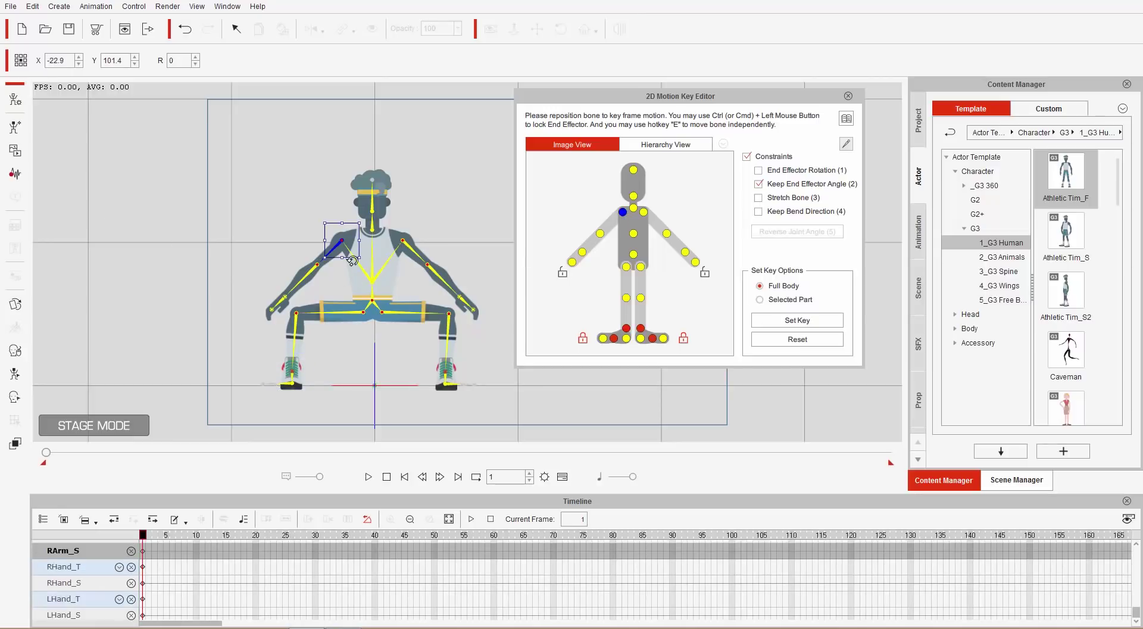
left_click_drag(345, 262, 305, 255)
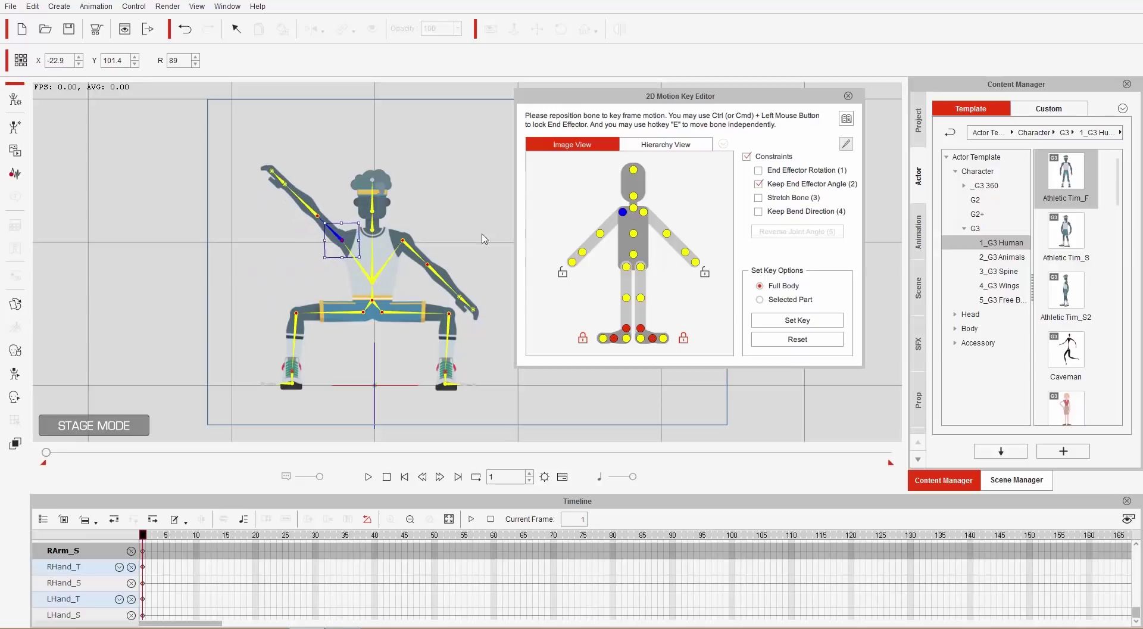
left_click(600, 233)
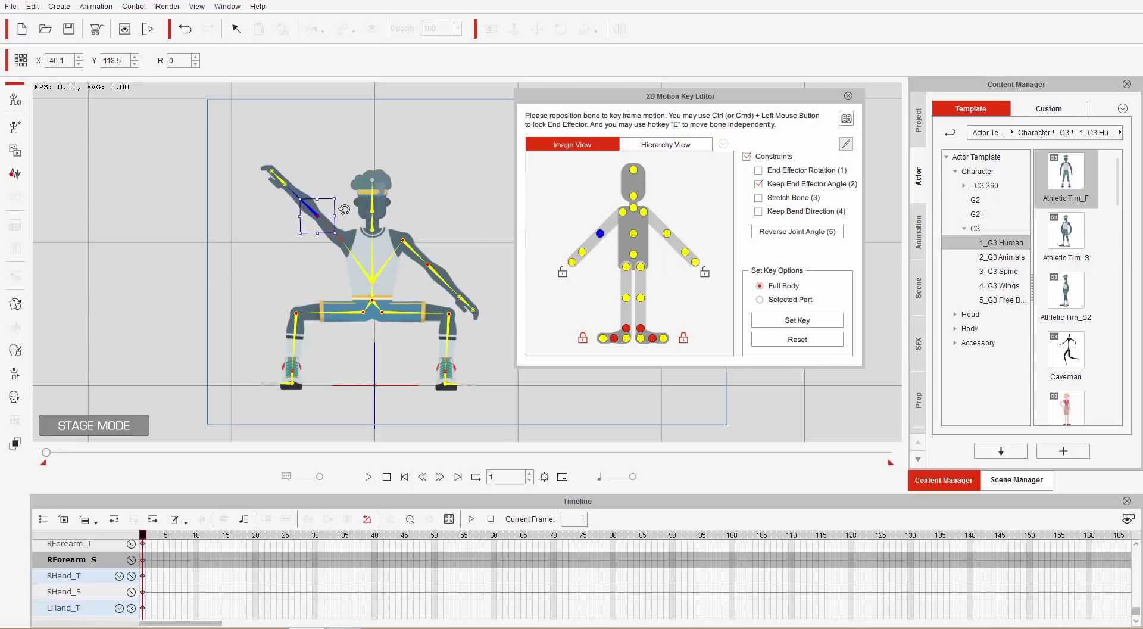
left_click_drag(344, 209, 360, 314)
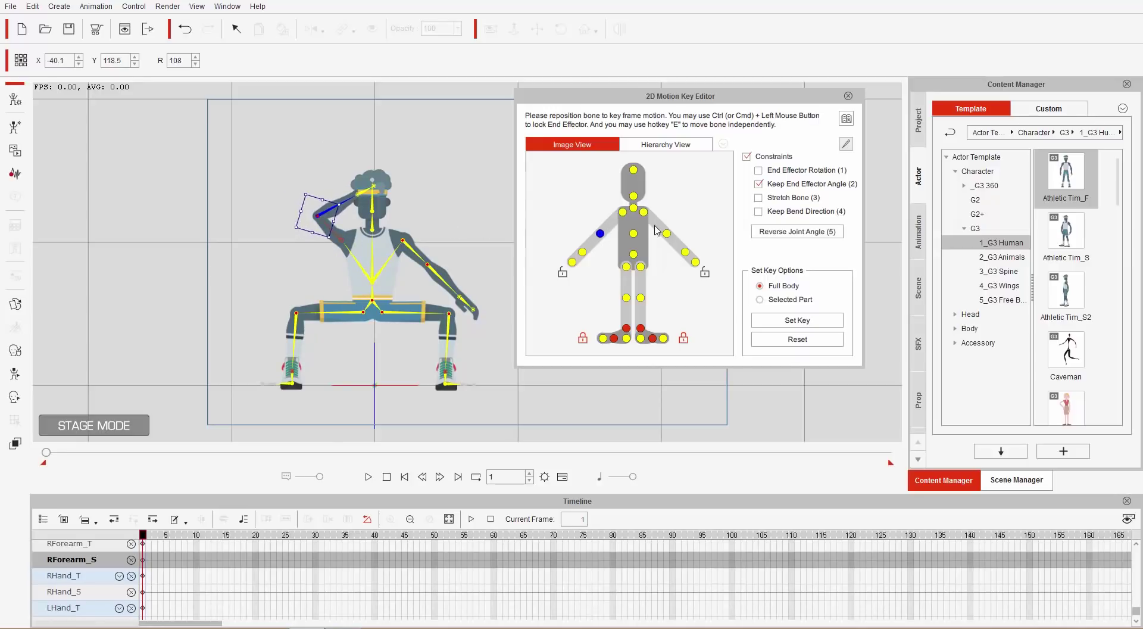
Raise the left arm to the head by rotating its upper arm to about 252 and its forearm to about 278
left_click(643, 211)
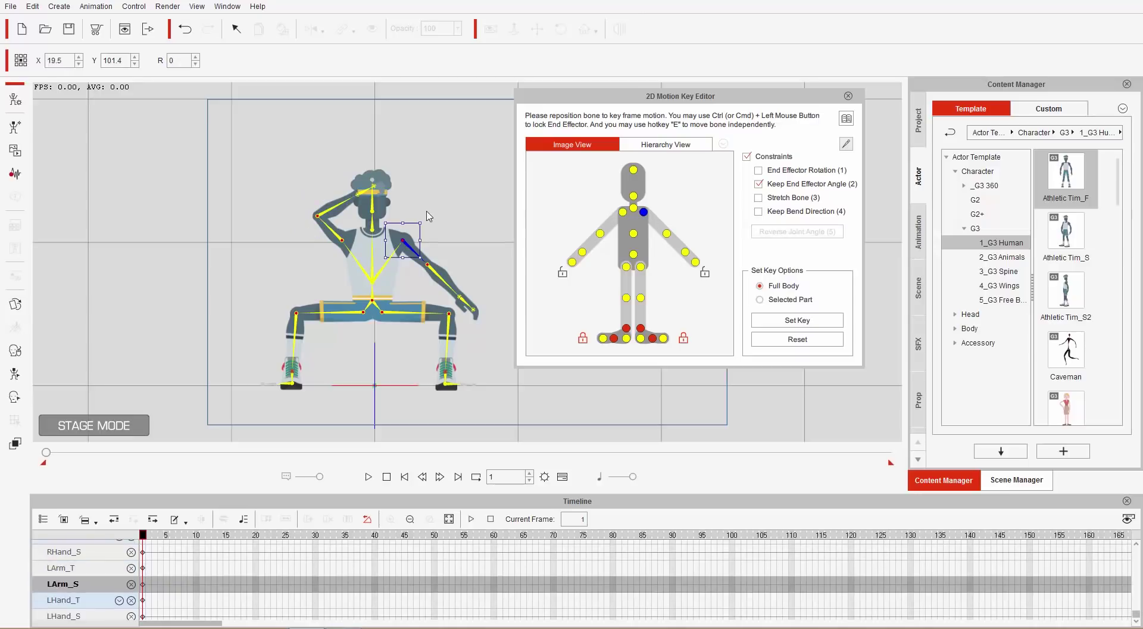
left_click_drag(430, 222, 369, 195)
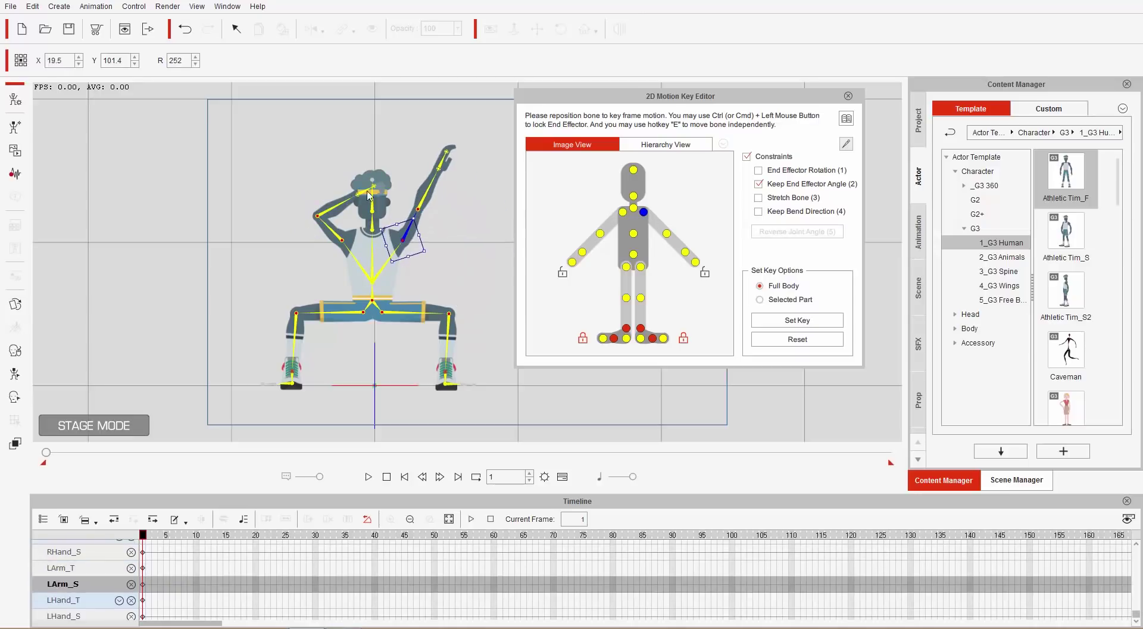
left_click(666, 233)
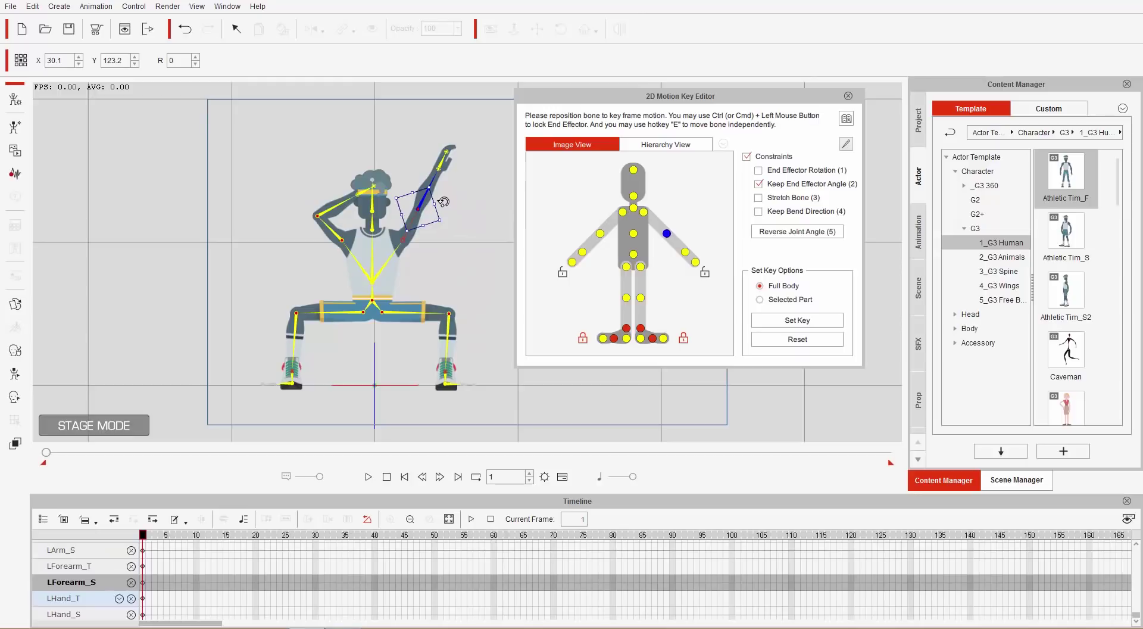
left_click_drag(443, 201, 415, 186)
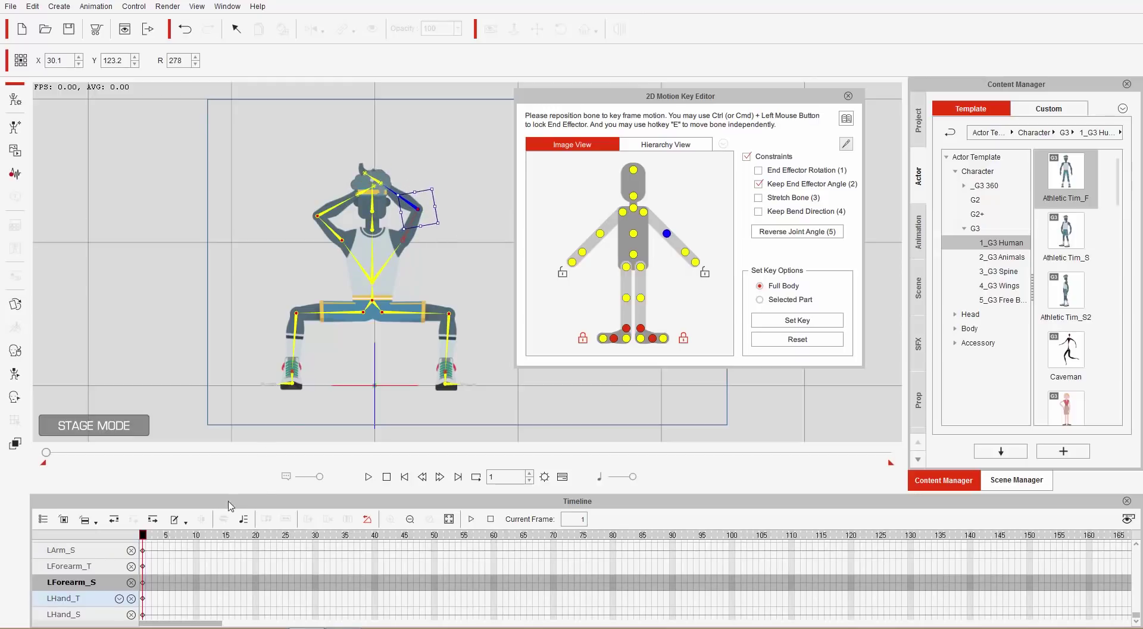
Close the RArm_T and LFoot2_T bone tracks in the timeline
scroll(182, 562, "up", 1)
scroll(182, 562, "down", 9)
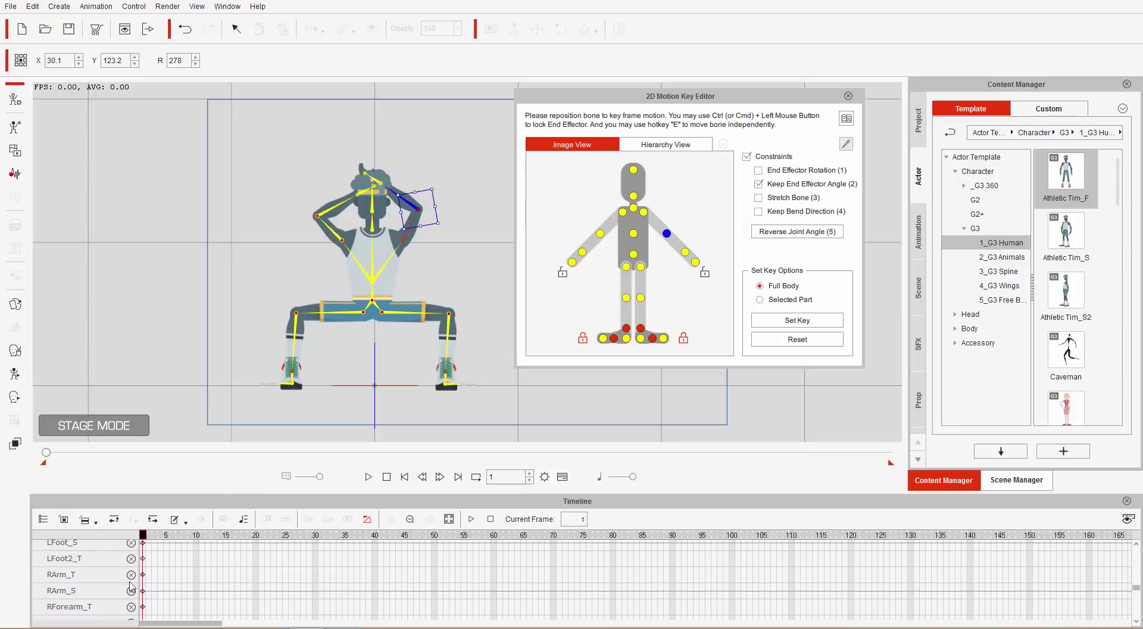
left_click(131, 575)
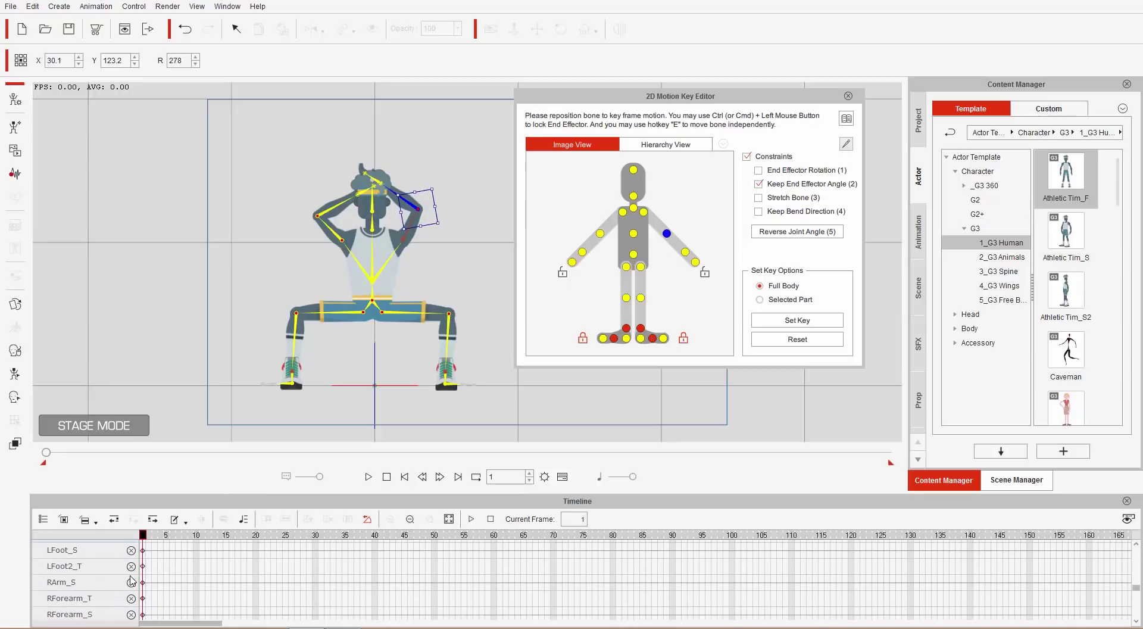
left_click(132, 568)
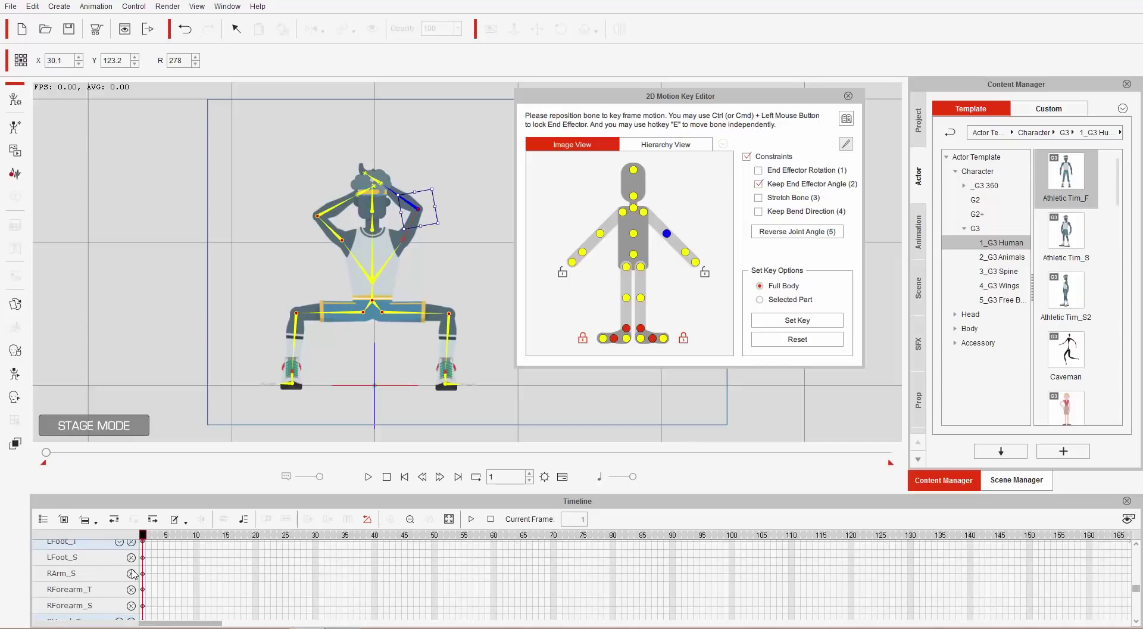
Close the RArm_S, LFoot_S, LFoot_T and RHand_T bone tracks in the timeline
left_click(131, 574)
left_click(132, 567)
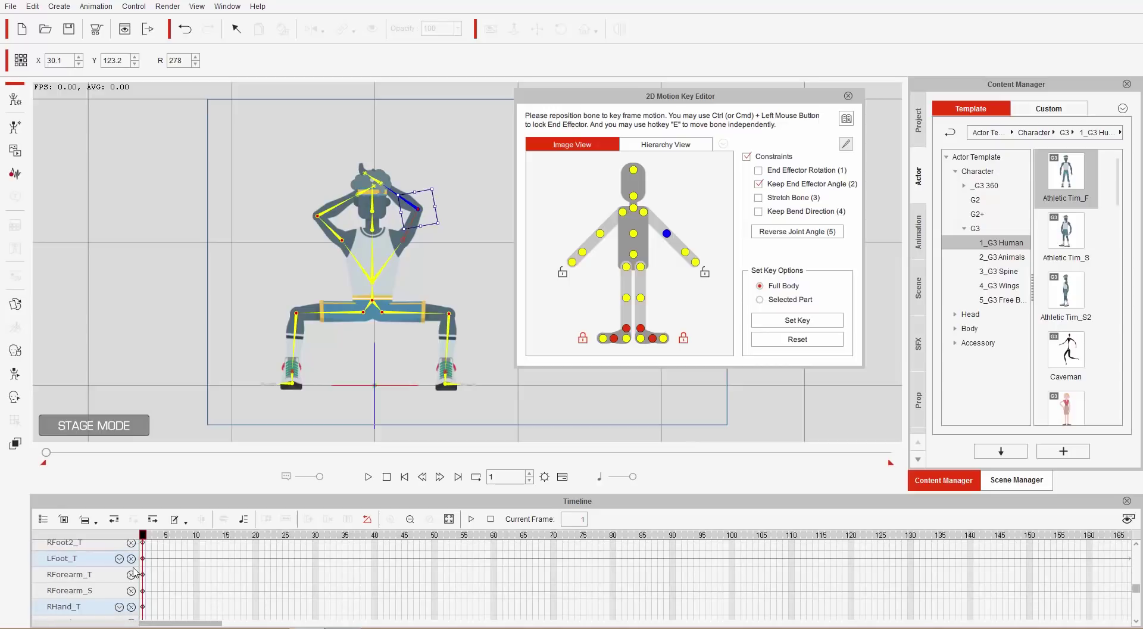
left_click(132, 561)
left_click(132, 603)
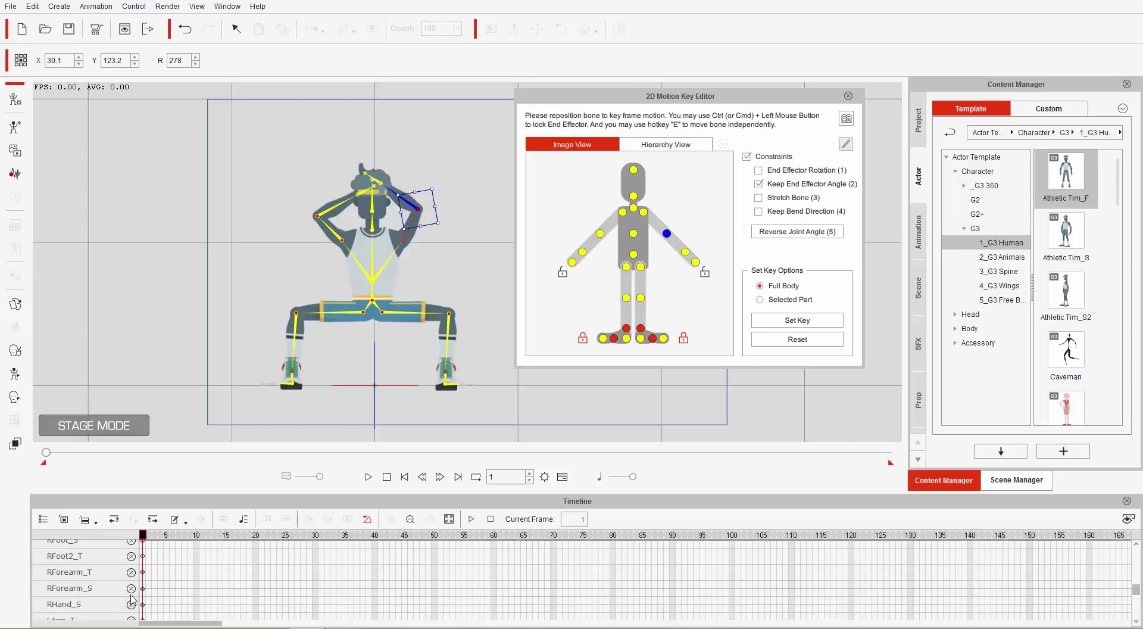
scroll(131, 594, "up", 3)
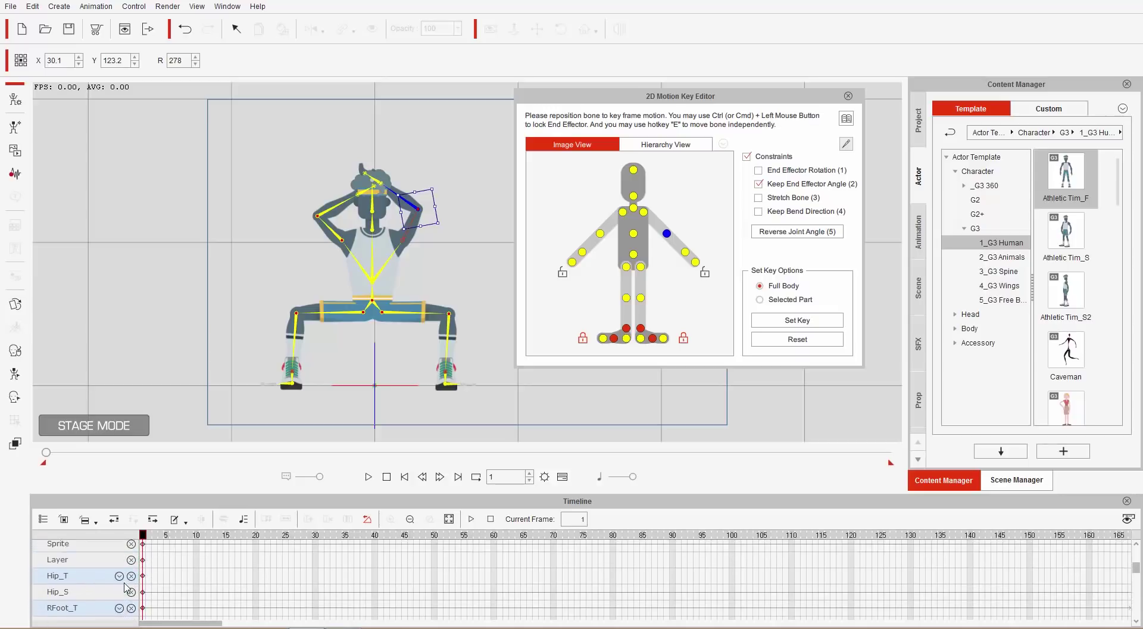
scroll(127, 587, "up", 2)
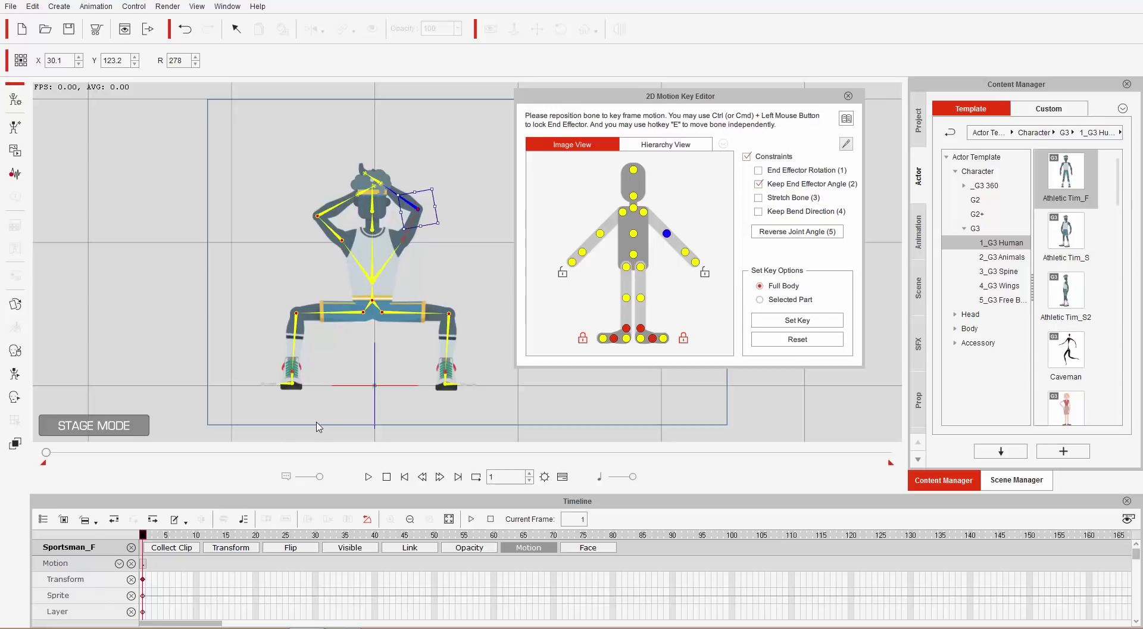
At frame 10, move the hip to about X 35.6, Y 105.3 so the weight shifts over the left leg
left_click_drag(158, 536, 199, 535)
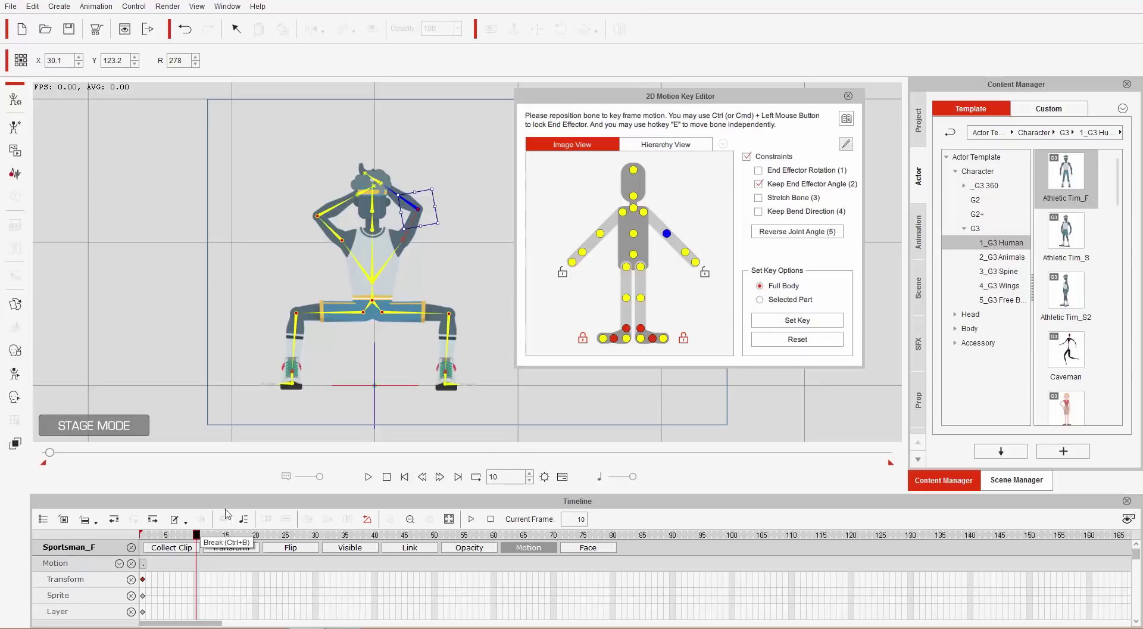
left_click(634, 257)
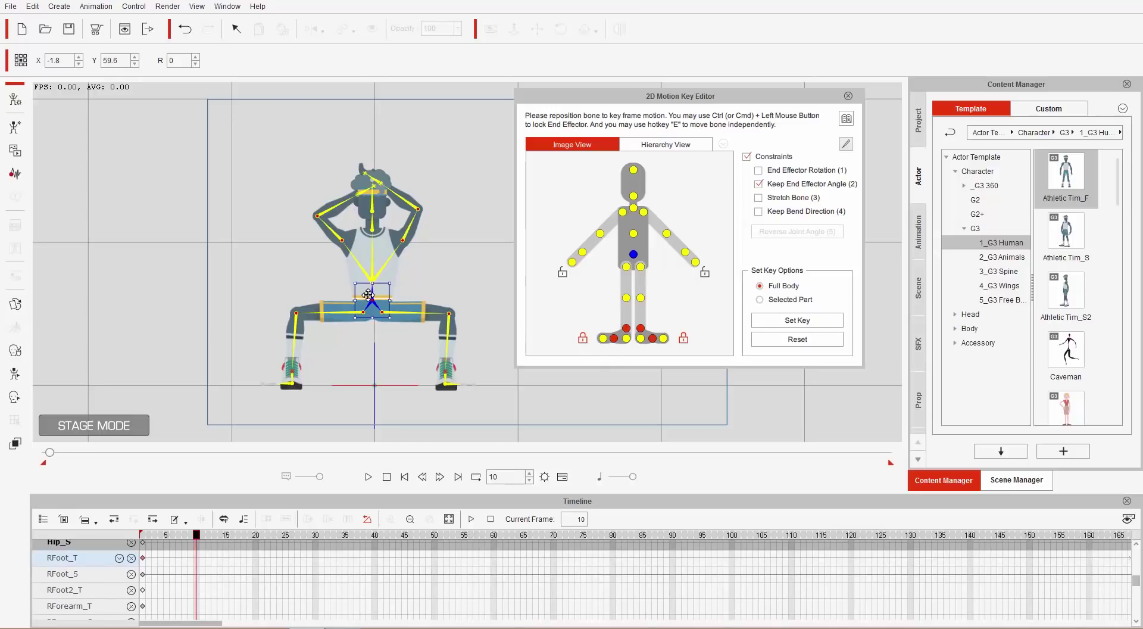
left_click_drag(377, 296, 427, 232)
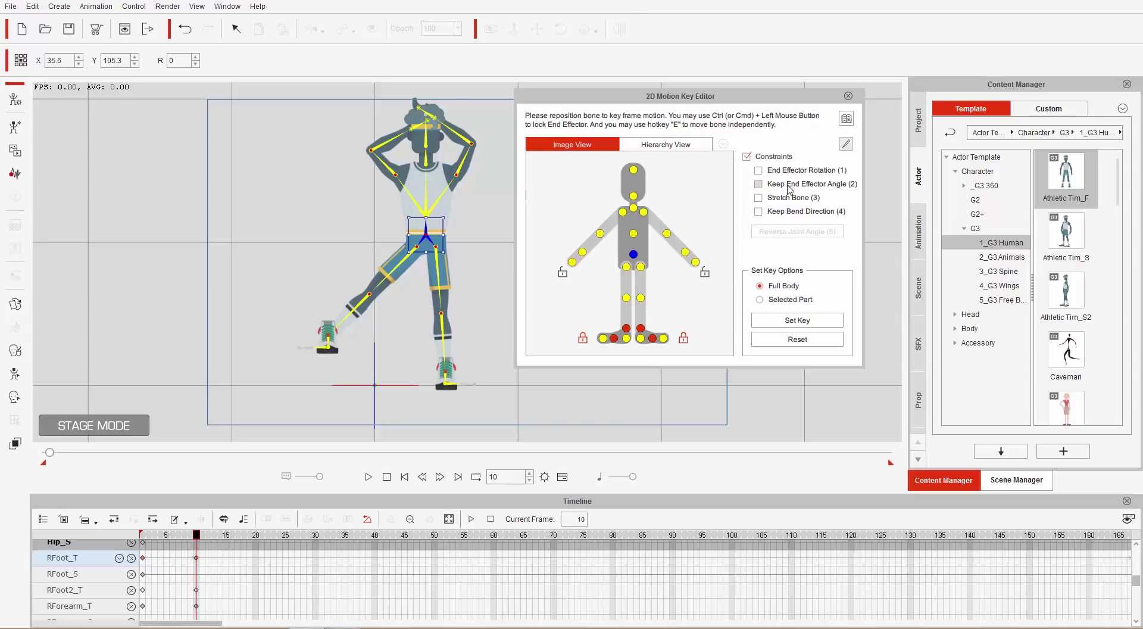
With Keep End Effector Angle disabled, rotate the right foot to about 6 and the right shank to about 248
left_click(631, 338)
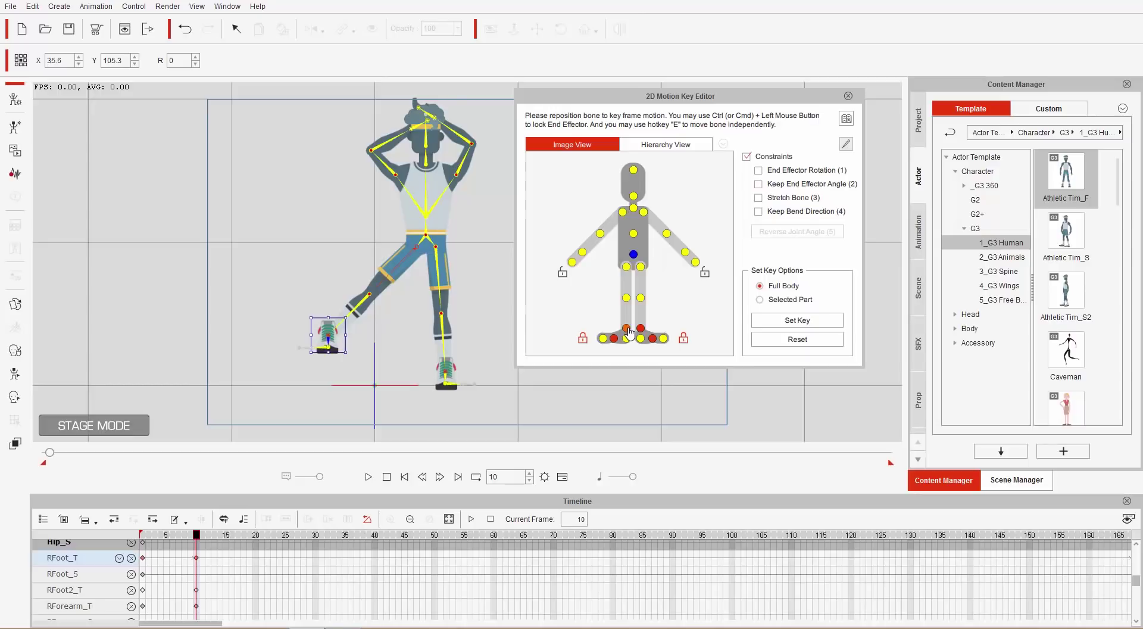
left_click_drag(354, 335, 360, 318)
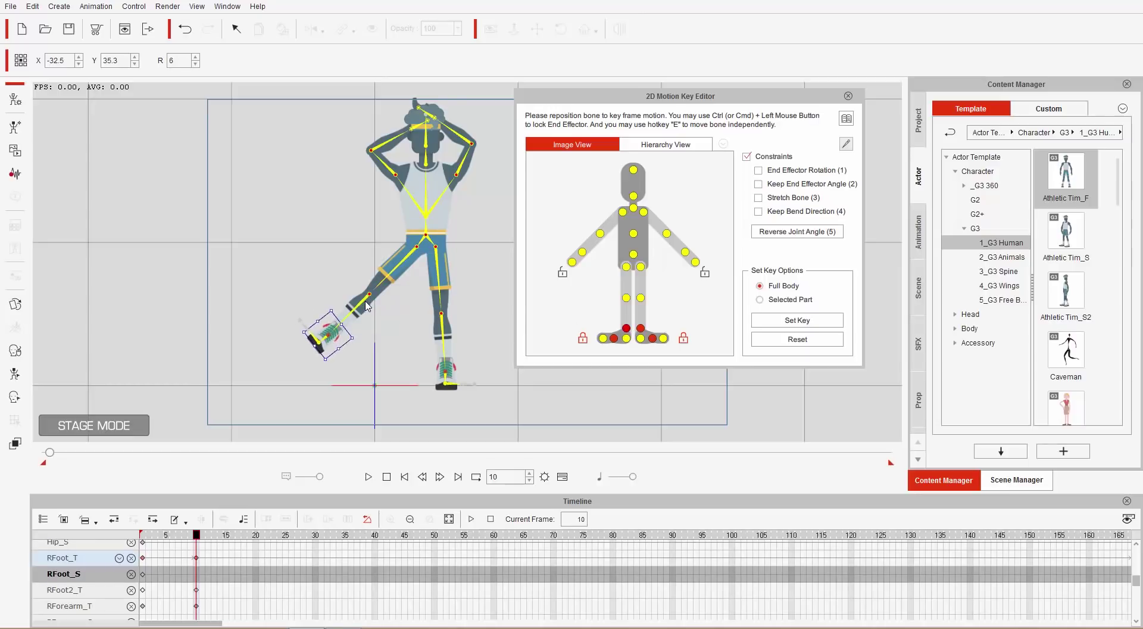
left_click(365, 303)
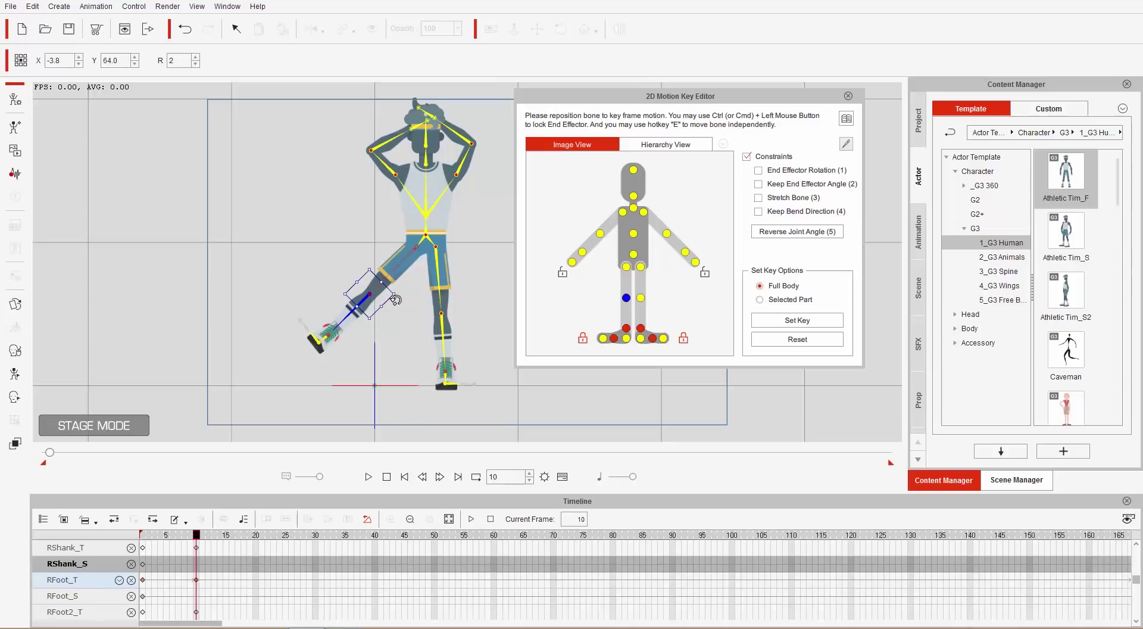
left_click_drag(395, 301, 358, 205)
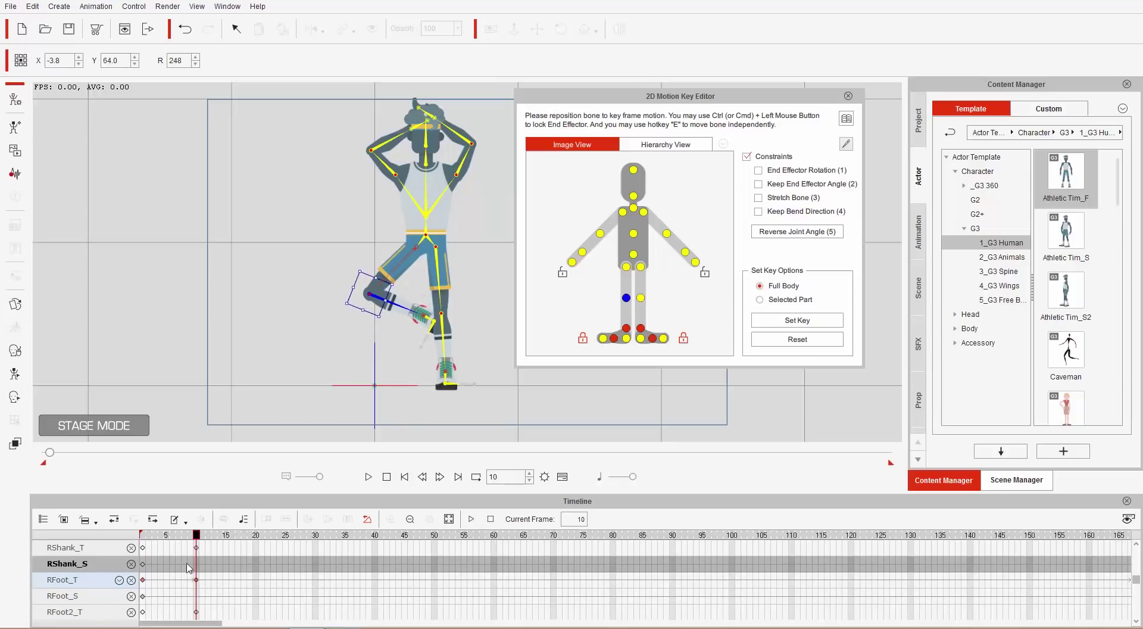
Hold the raised right leg pose by setting a full-body key at frame 15
mouse_move(182, 535)
left_mouse_down()
mouse_move(143, 535)
mouse_move(205, 538)
mouse_move(143, 538)
mouse_move(194, 536)
left_mouse_up()
scroll(200, 560, "up", 10)
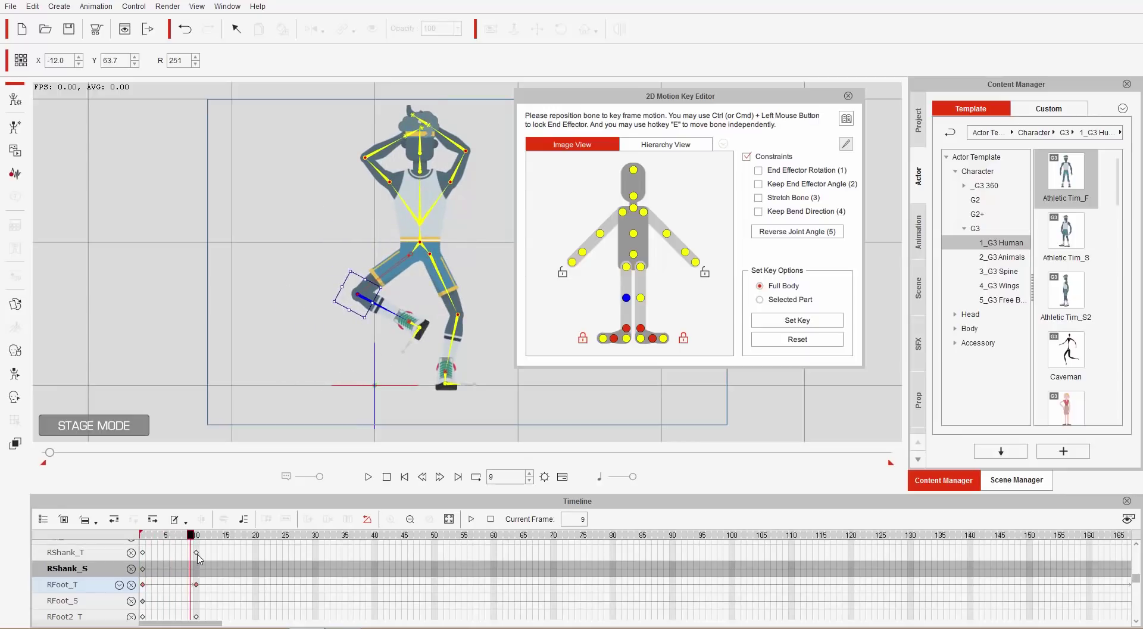
scroll(200, 559, "up", 3)
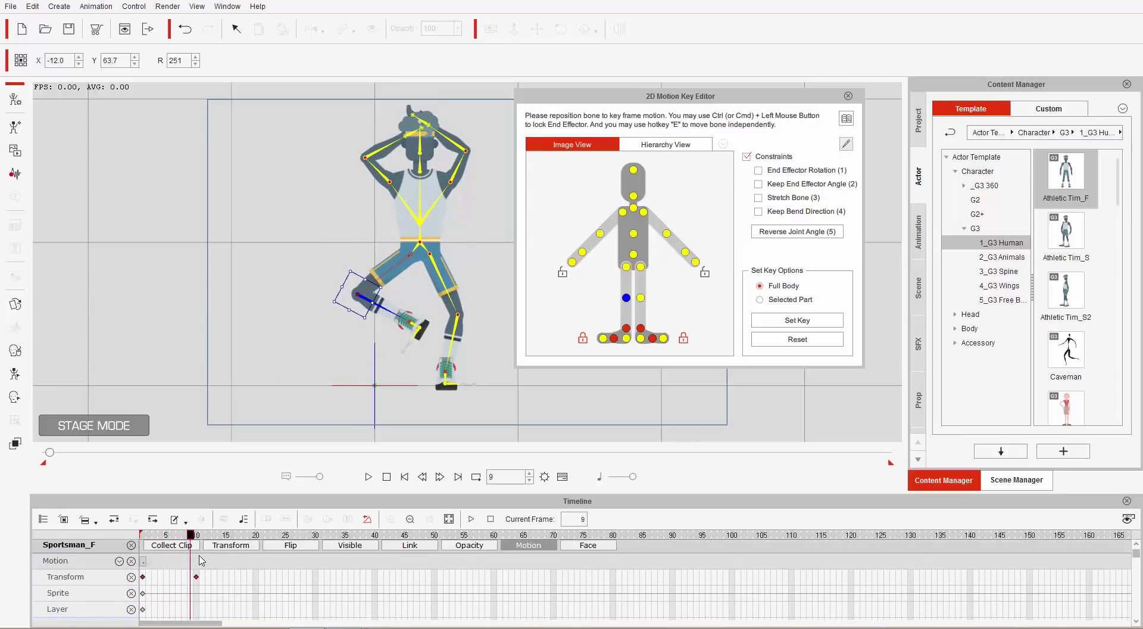
left_click_drag(197, 539, 225, 542)
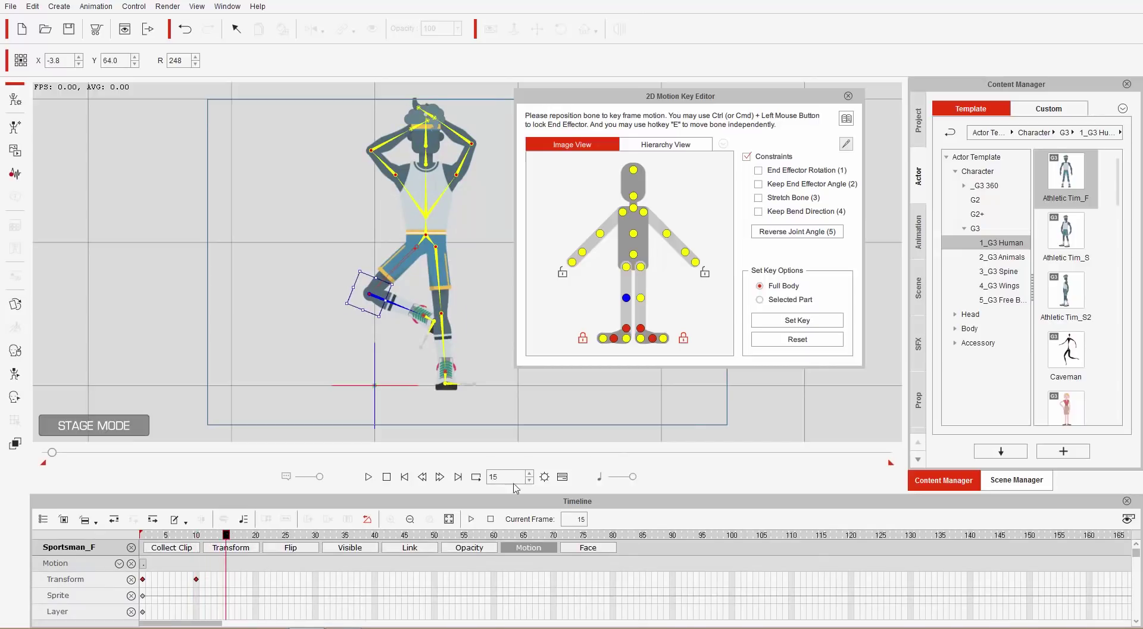
left_click(803, 321)
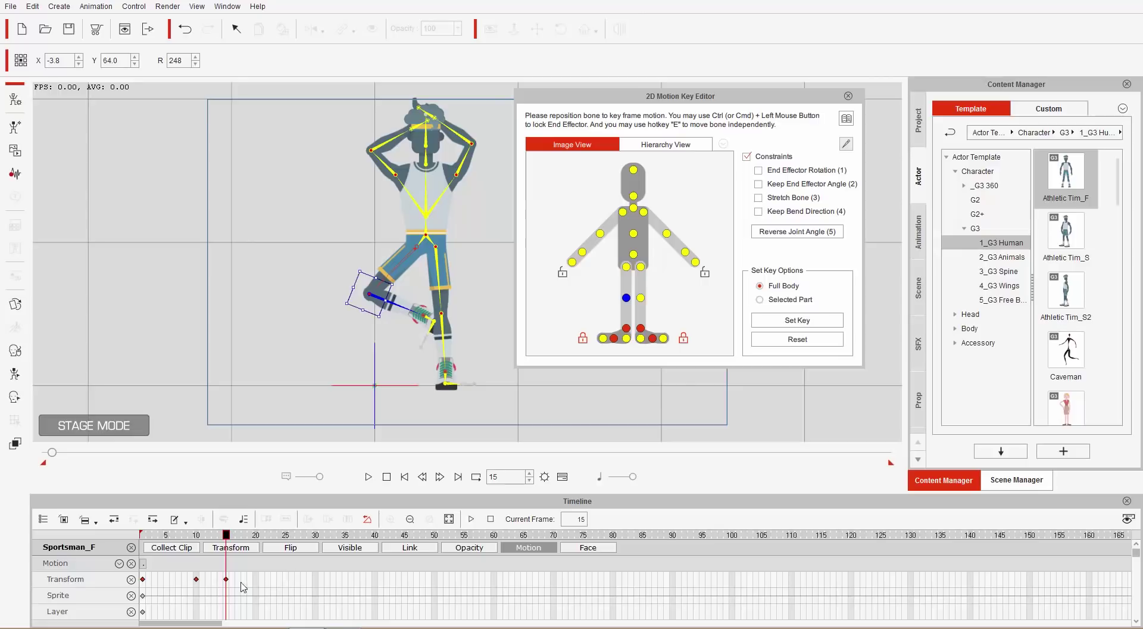
Examine the keys on the hip, right shank and right foot bone tracks up to frame 15
scroll(230, 595, "down", 3)
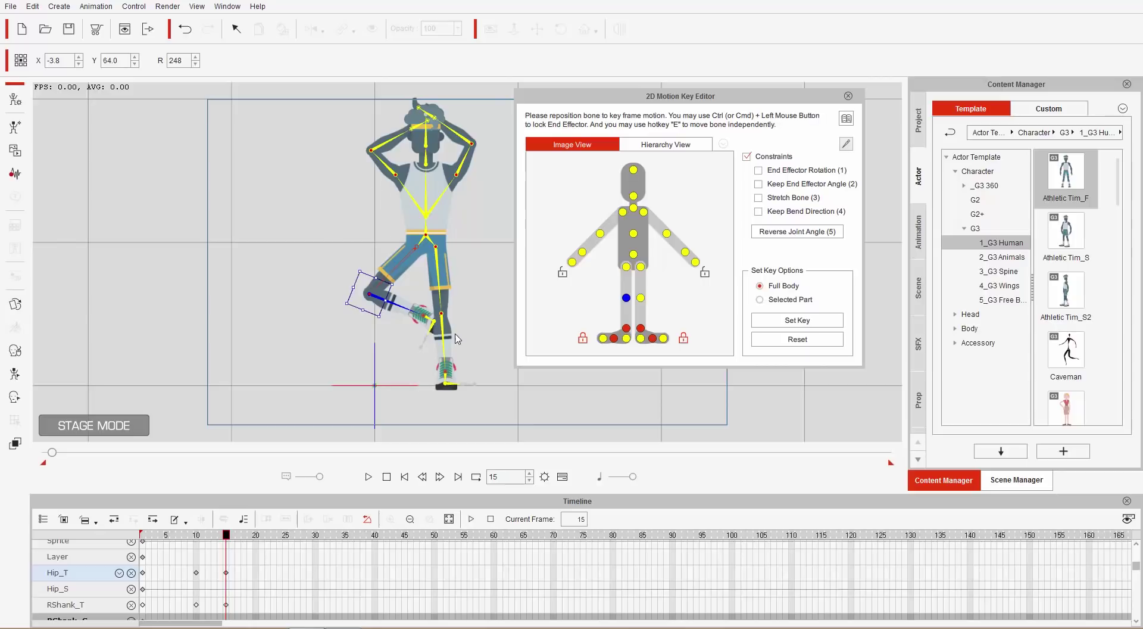
scroll(229, 579, "down", 2)
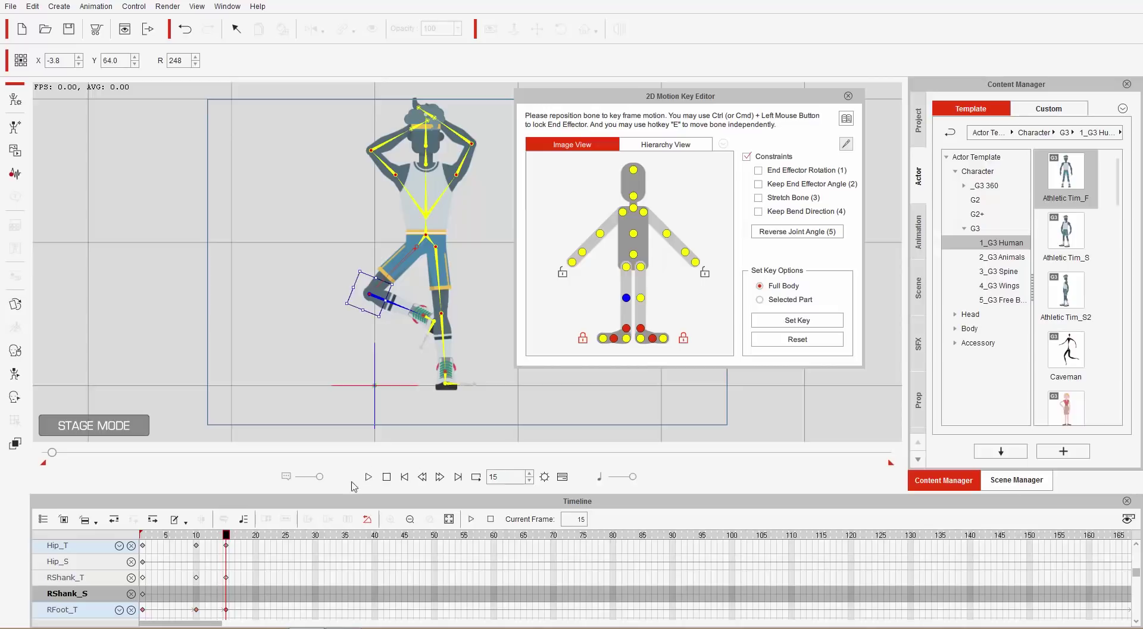
scroll(228, 591, "up", 1)
scroll(228, 592, "down", 2)
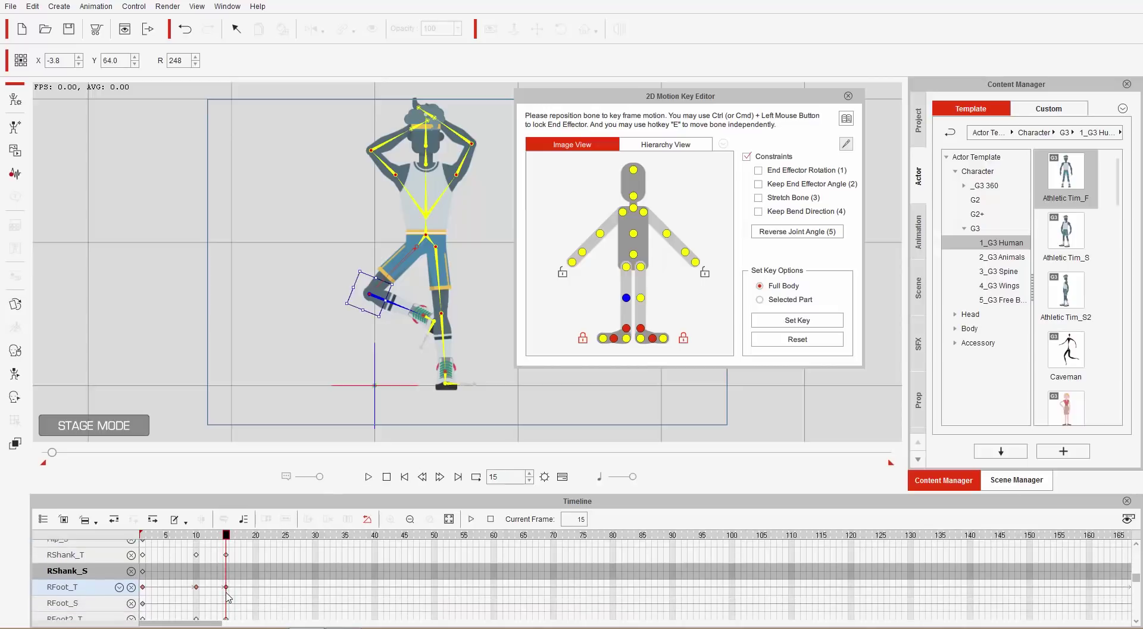
scroll(229, 595, "up", 2)
scroll(230, 596, "up", 4)
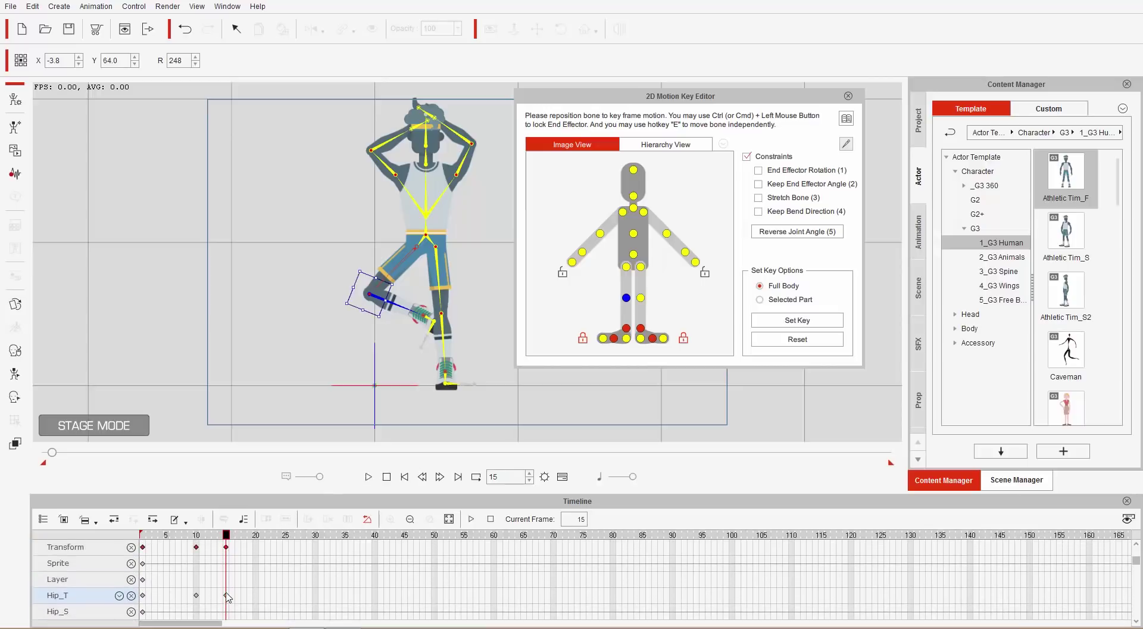
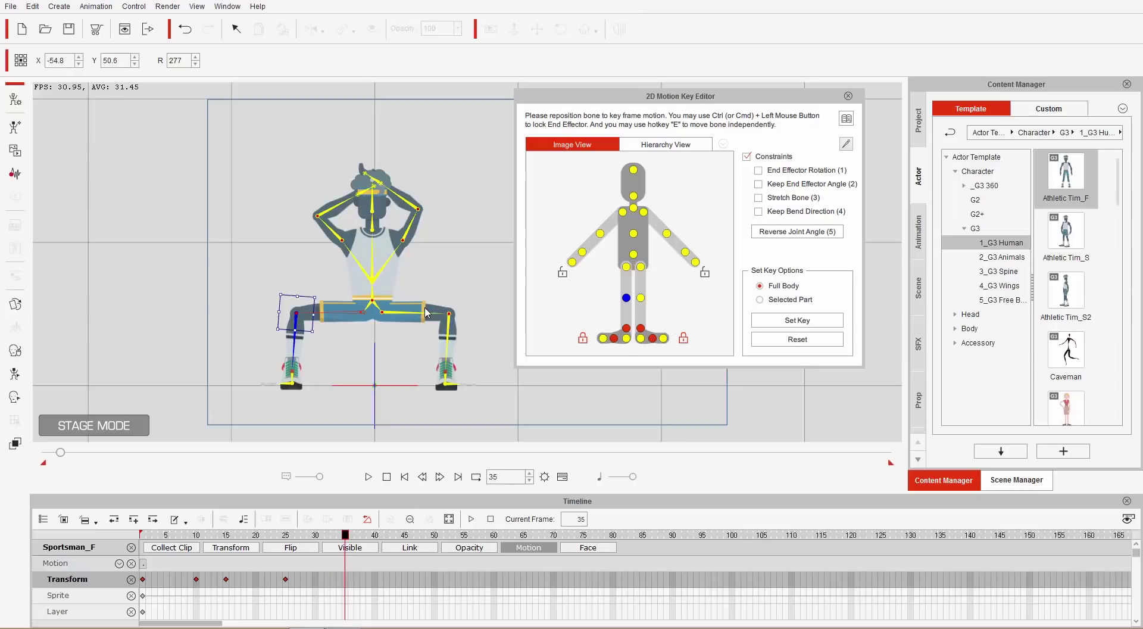
At frame 35, move the hip to about X -44.2, Y 104.1 over the right leg, undoing a first placement
left_click(633, 254)
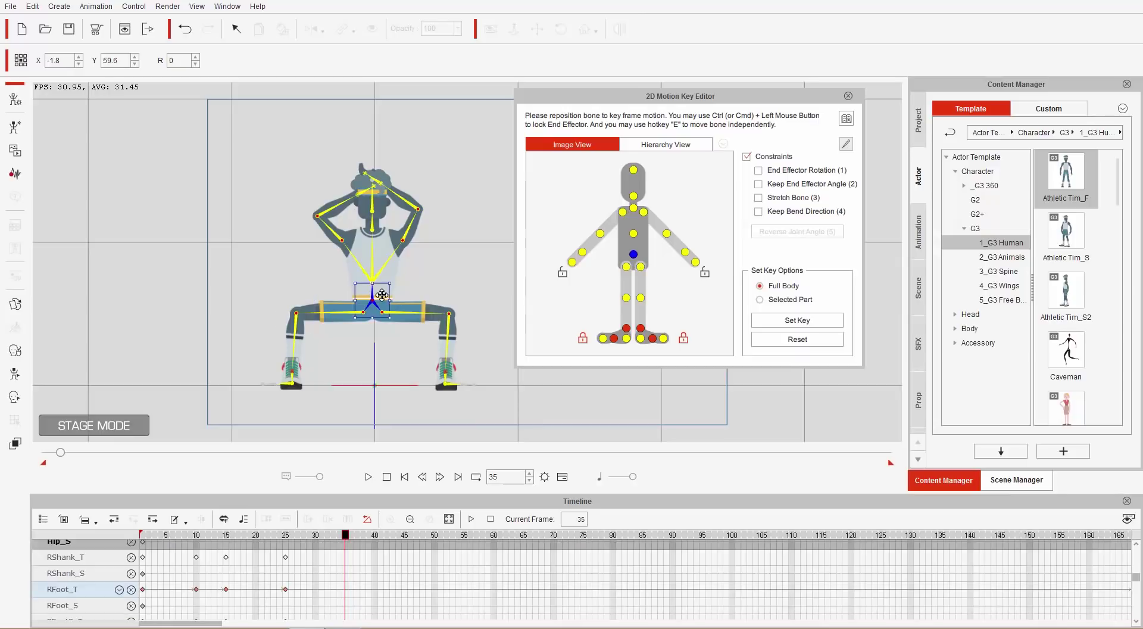
left_click_drag(372, 293, 326, 235)
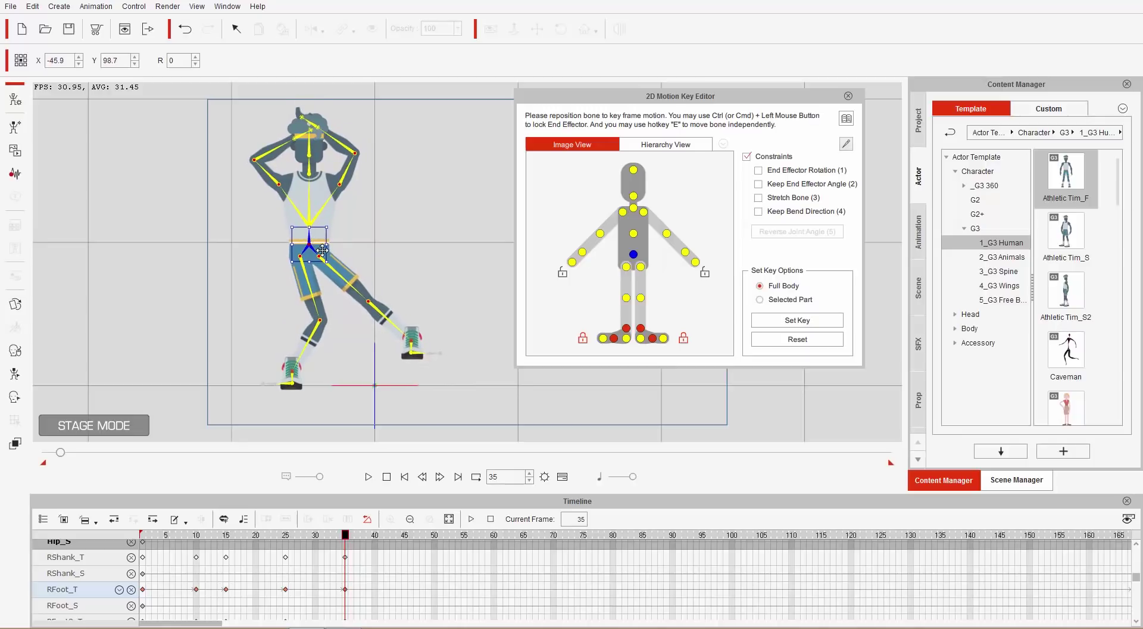
key("ctrl+z")
left_click_drag(372, 292, 322, 238)
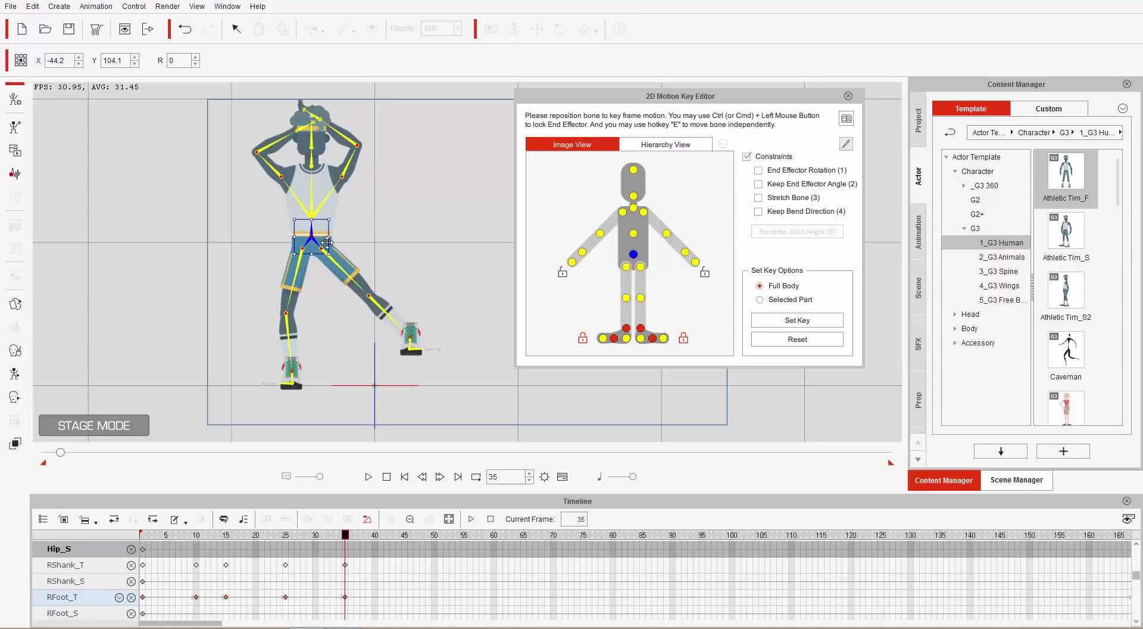
Raise the left leg by rotating its shank to about 114 and its foot to about 354
left_click(382, 313)
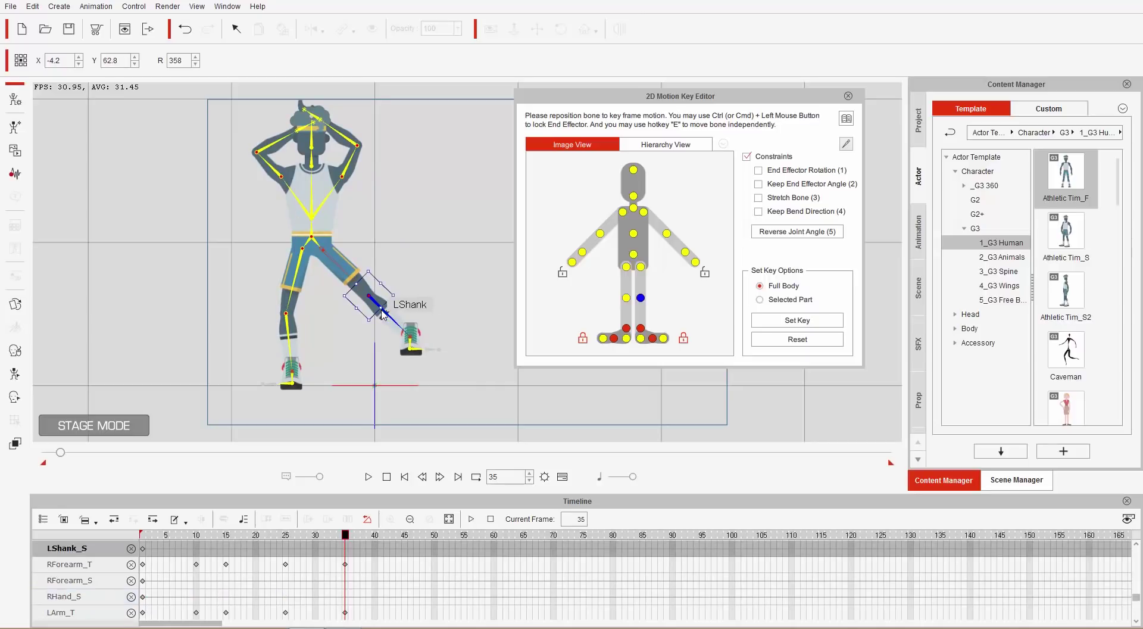
left_click_drag(385, 314, 298, 310)
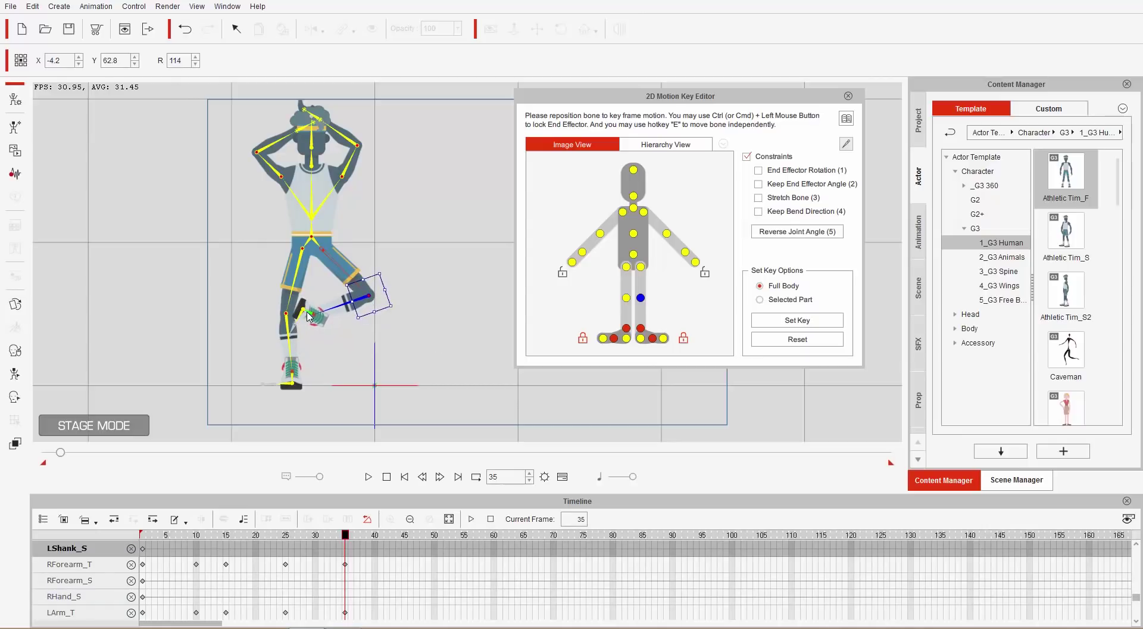
left_click(325, 317)
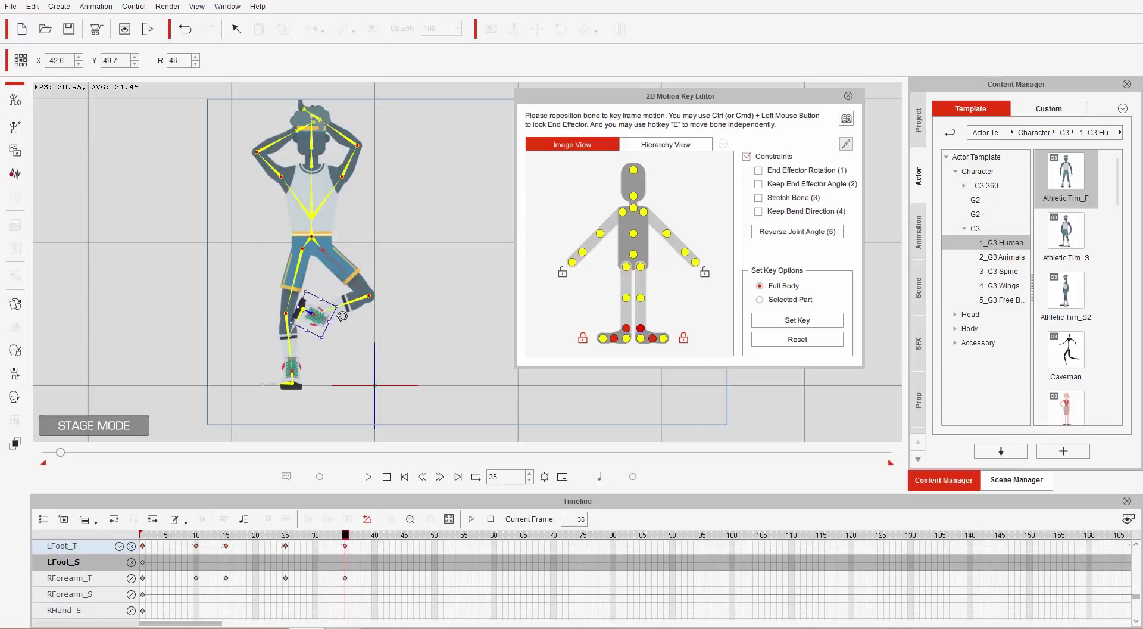
left_click_drag(341, 316, 337, 293)
Hold the raised left leg pose by setting a full-body key at frame 40
scroll(322, 575, "up", 1)
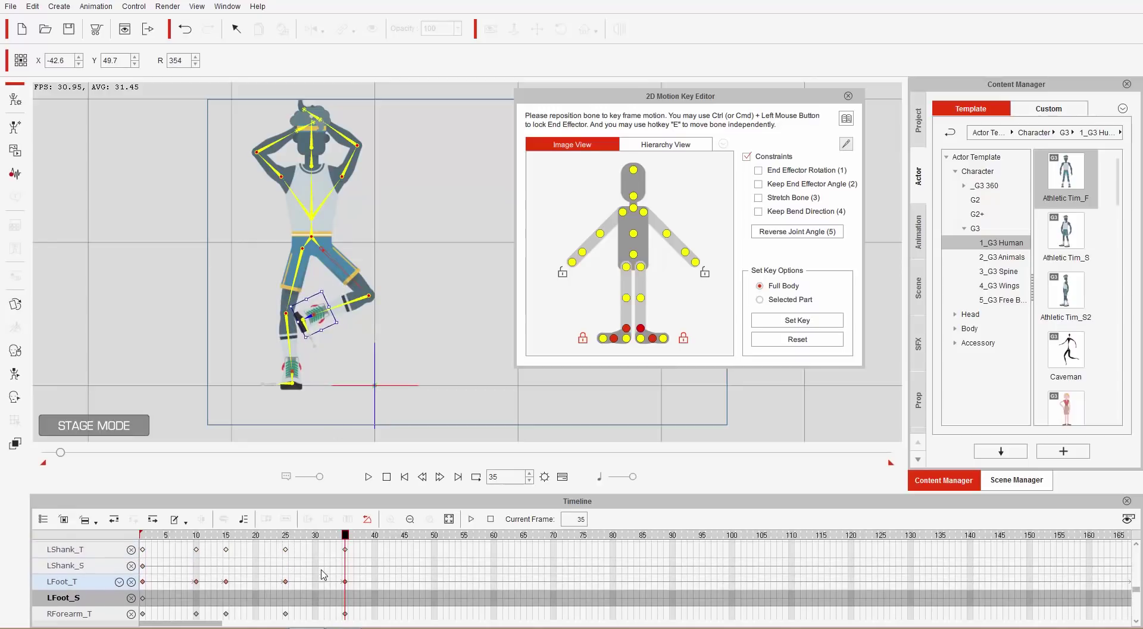
scroll(322, 574, "up", 4)
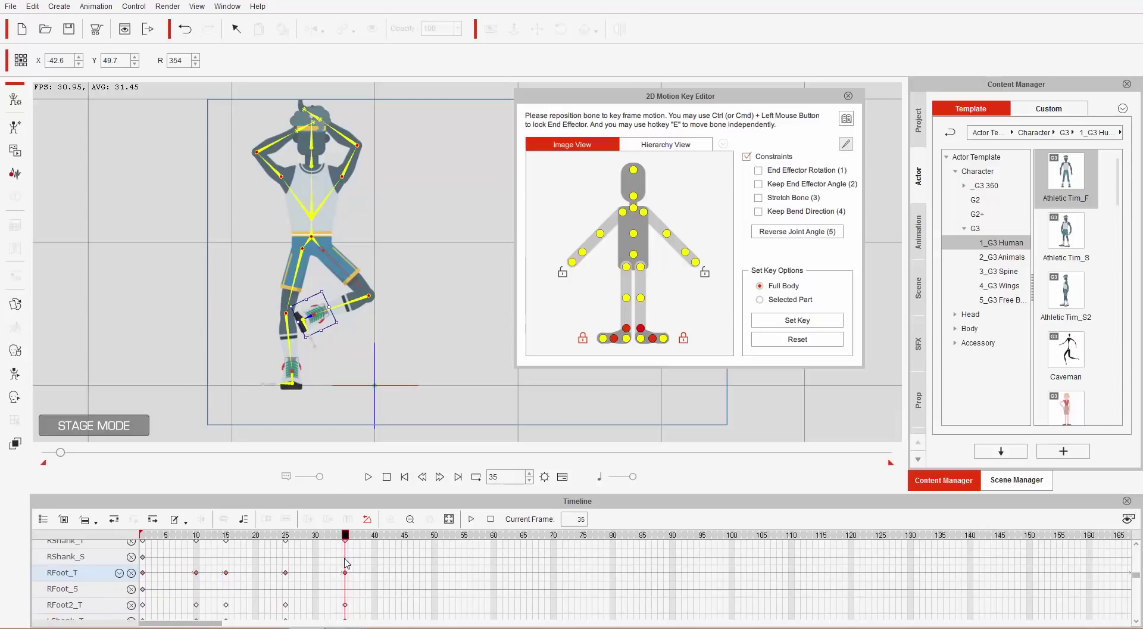
scroll(346, 561, "up", 6)
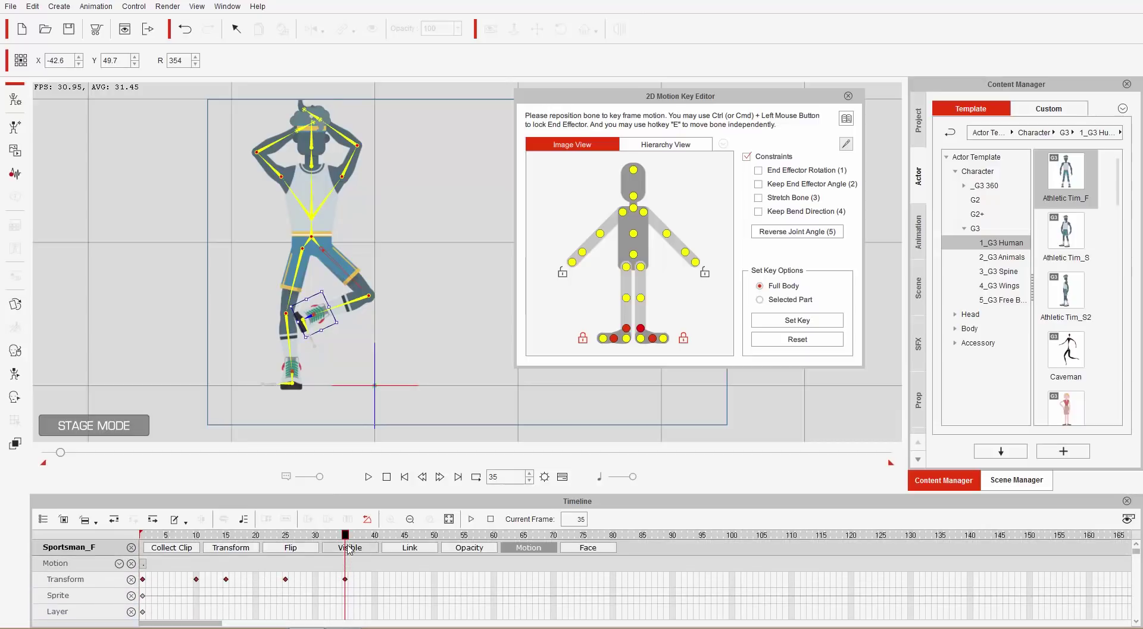
left_click_drag(346, 535, 375, 535)
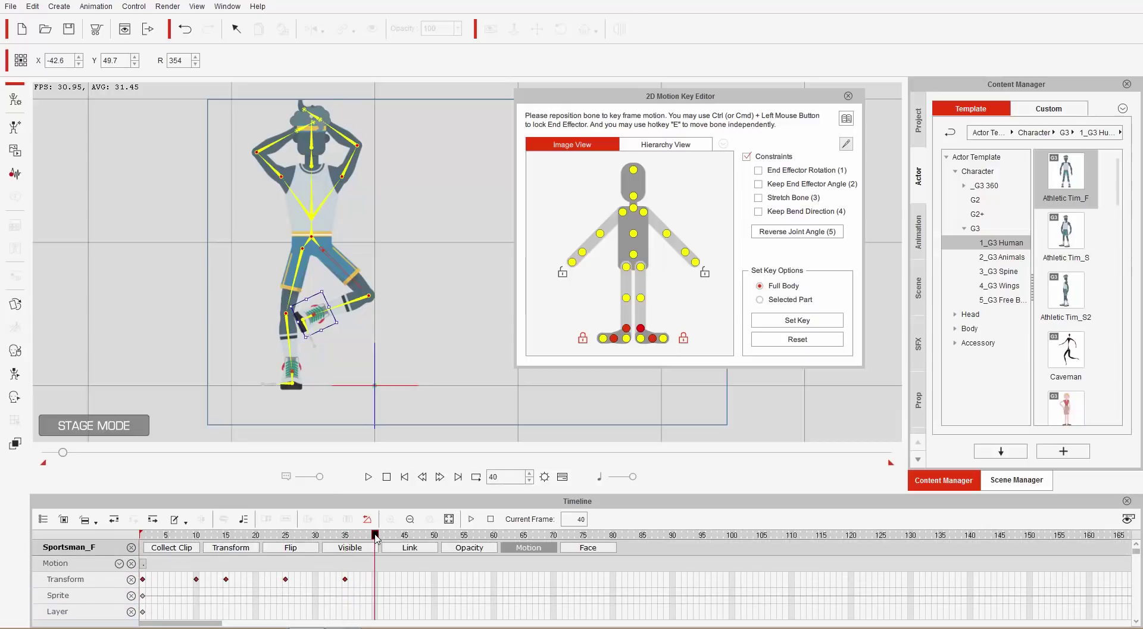
left_click(784, 321)
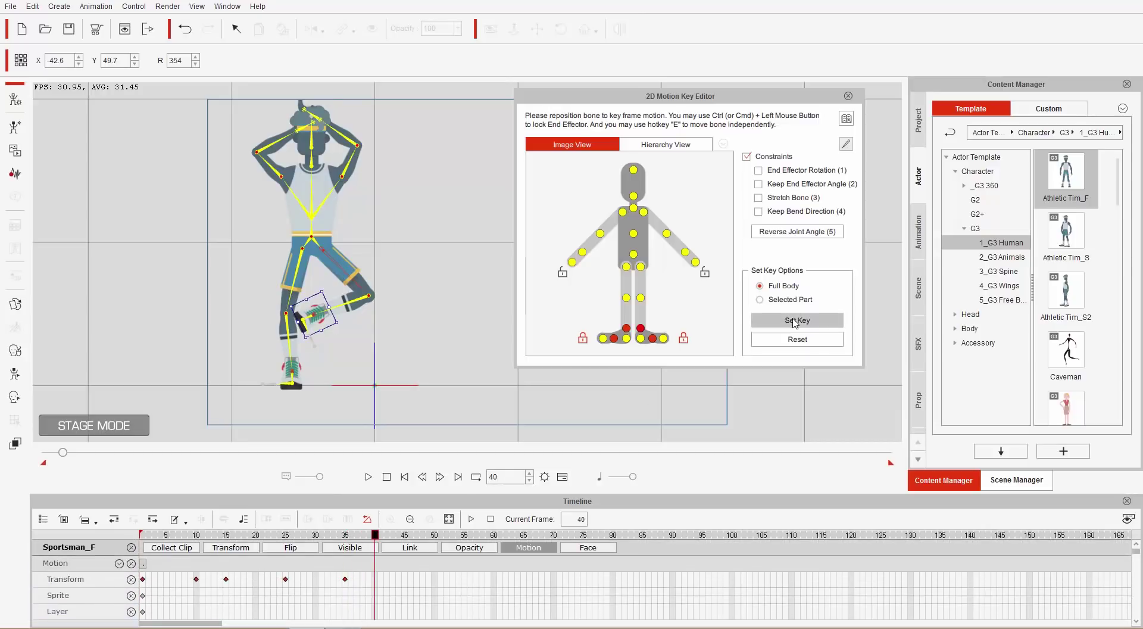
Copy the squat pose's Transform key from frame 25 and paste it at frame 50
left_click(286, 579)
right_click(285, 579)
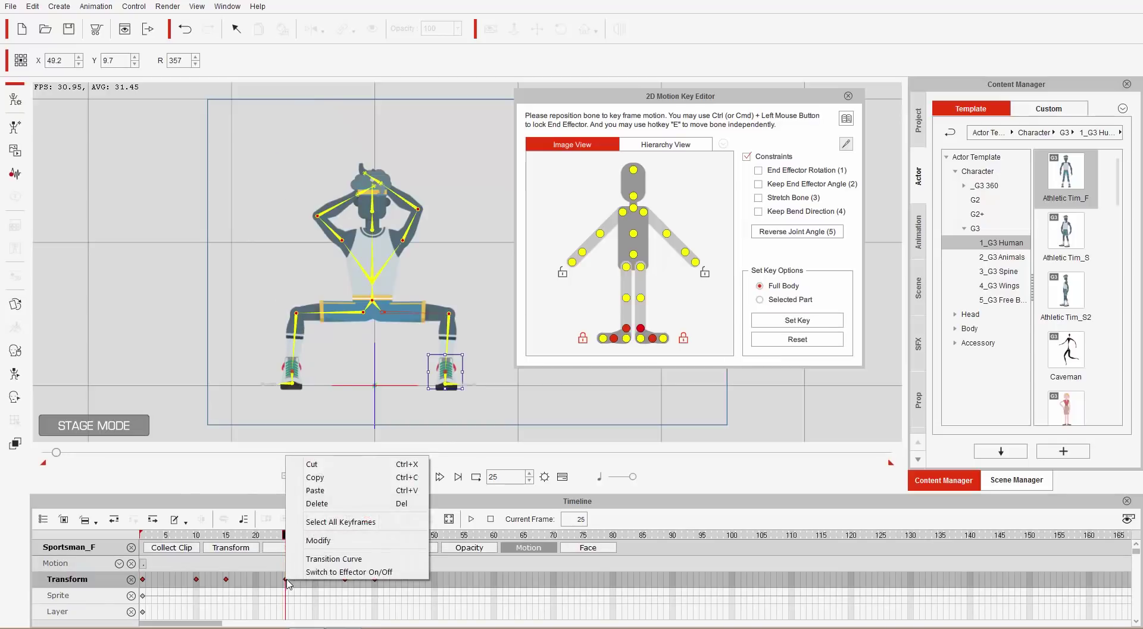
left_click(330, 481)
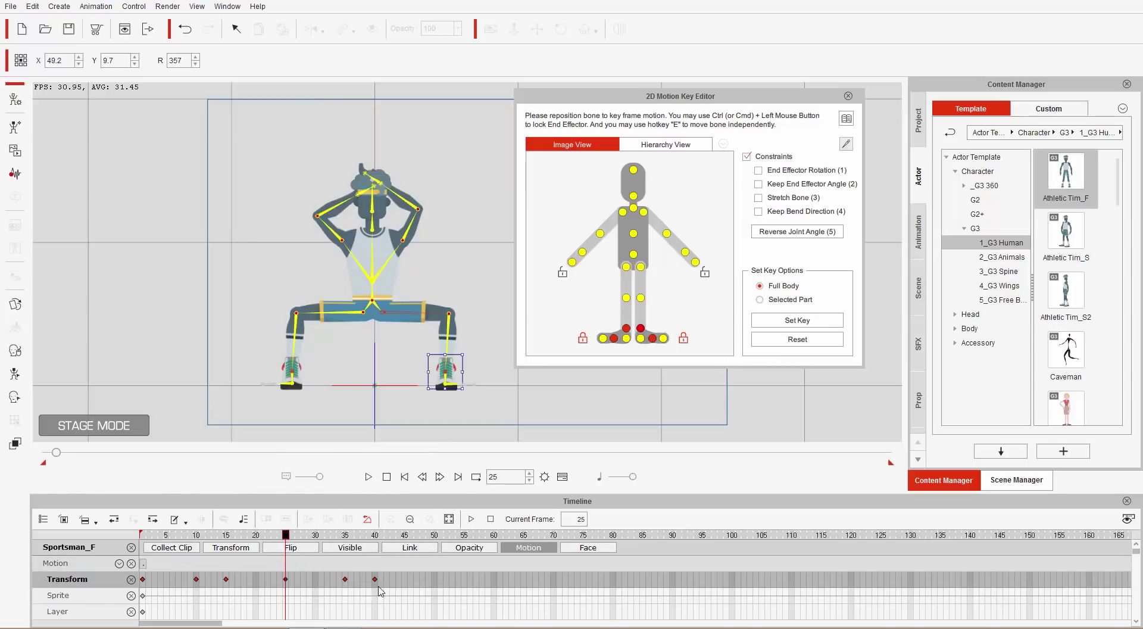
left_click_drag(404, 536, 434, 535)
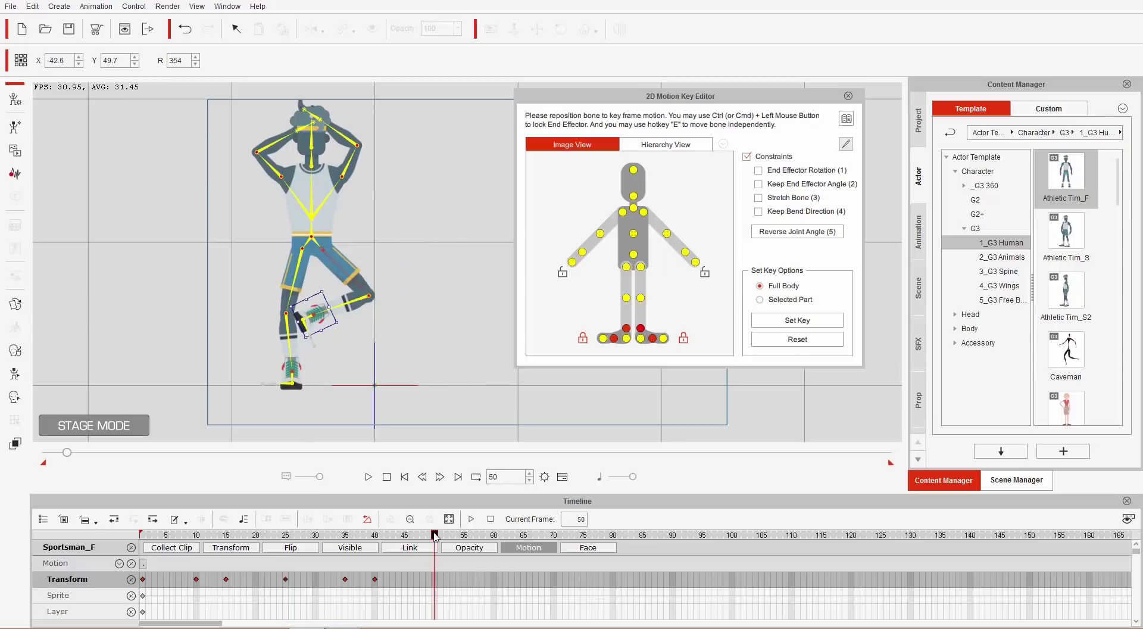
right_click(437, 583)
left_click(487, 493)
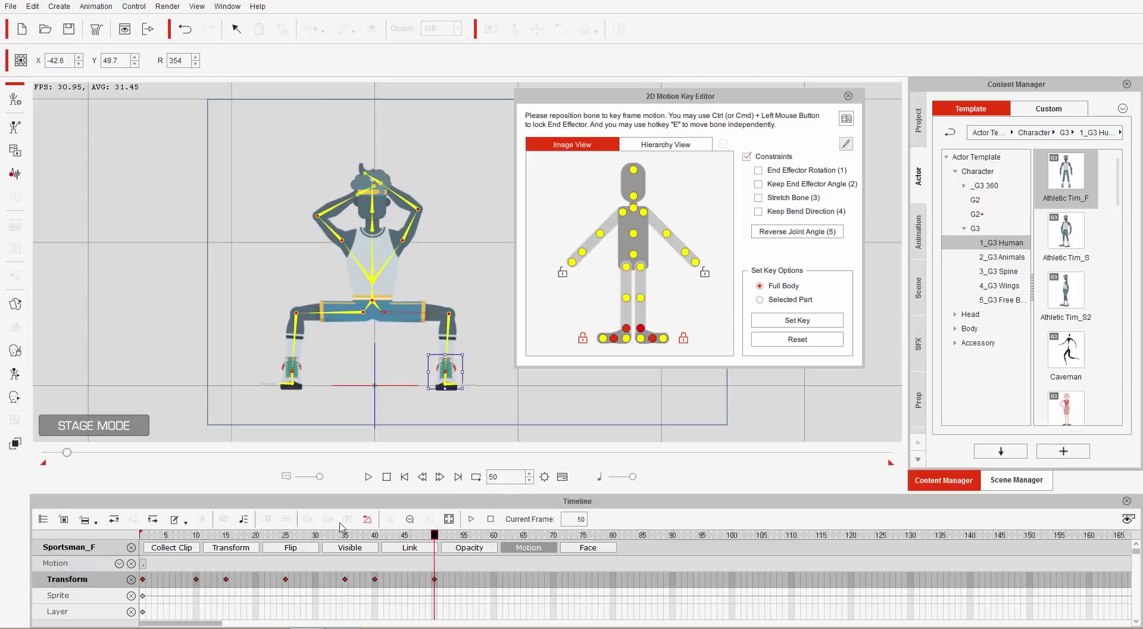
Shorten the playback range to end at frame 55 and turn on looped playback
left_click_drag(260, 540, 436, 549)
mouse_move(890, 468)
left_mouse_down()
mouse_move(161, 450)
mouse_move(92, 460)
left_mouse_up()
mouse_move(508, 535)
left_mouse_down()
mouse_move(447, 541)
mouse_move(463, 542)
left_mouse_up()
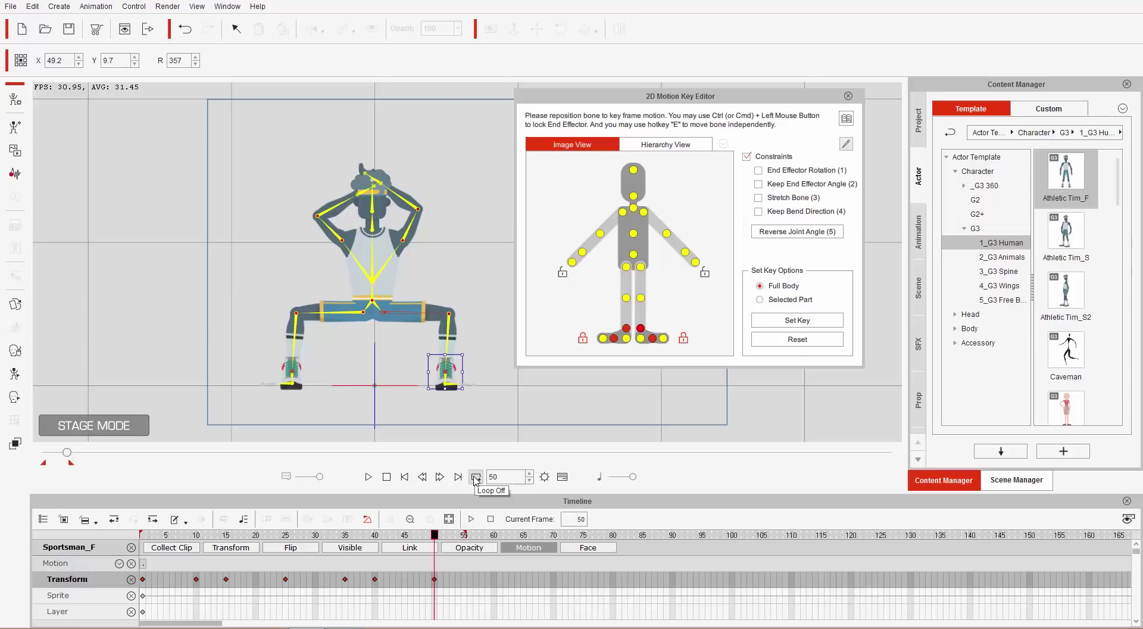
left_click(476, 478)
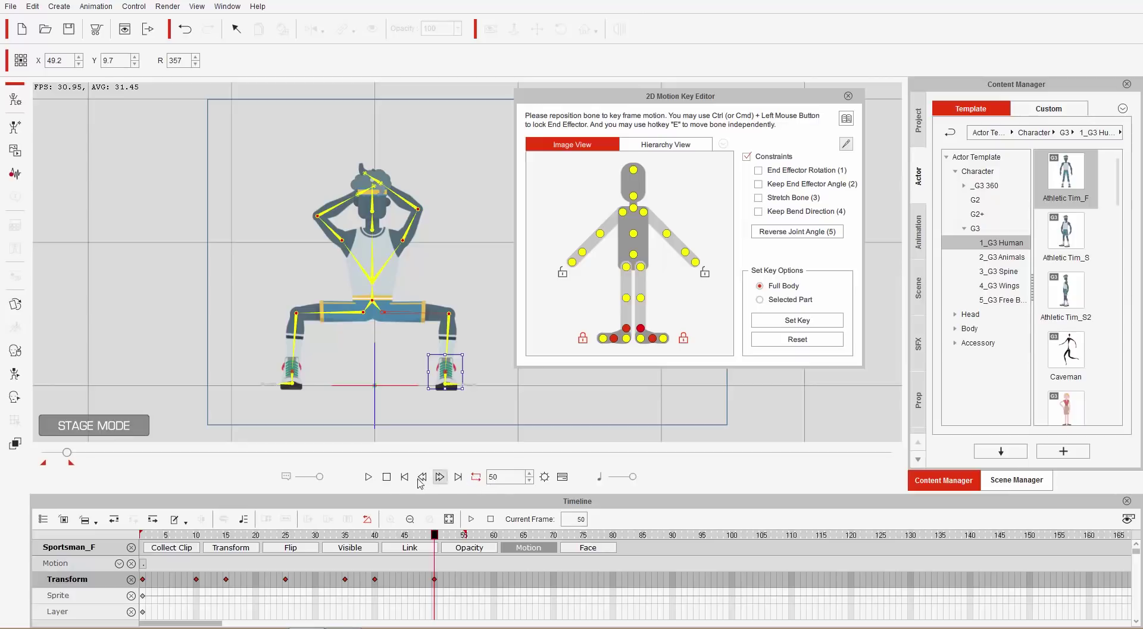
Play the looping squat and leg-raise motion, stop it, and close the 2D Motion Key Editor
left_click(368, 477)
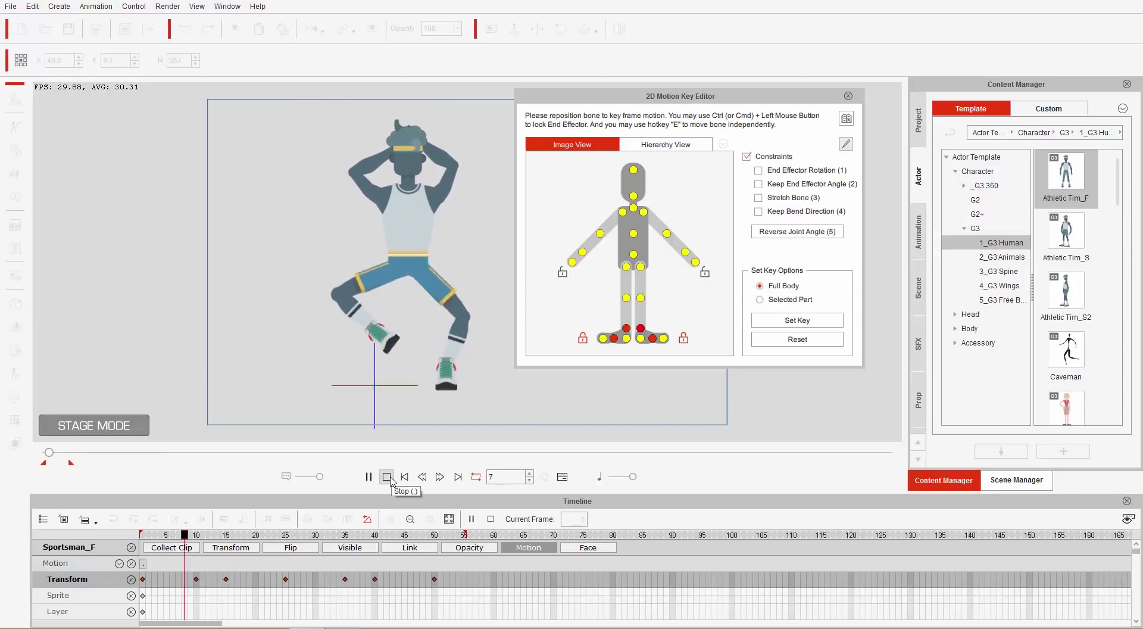
left_click(387, 476)
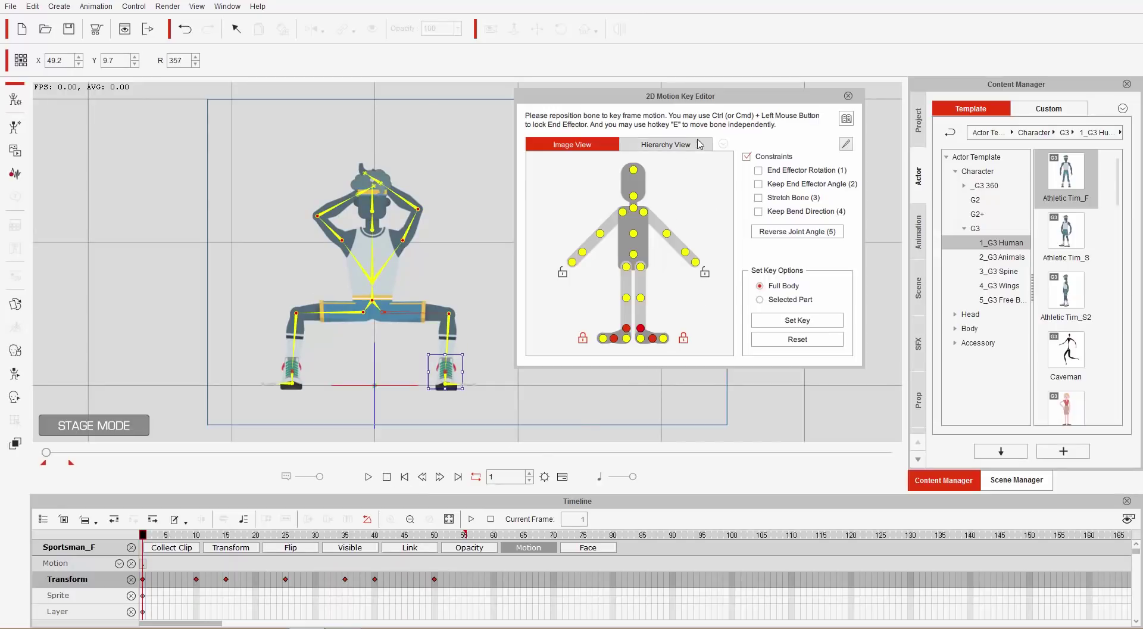
left_click(848, 96)
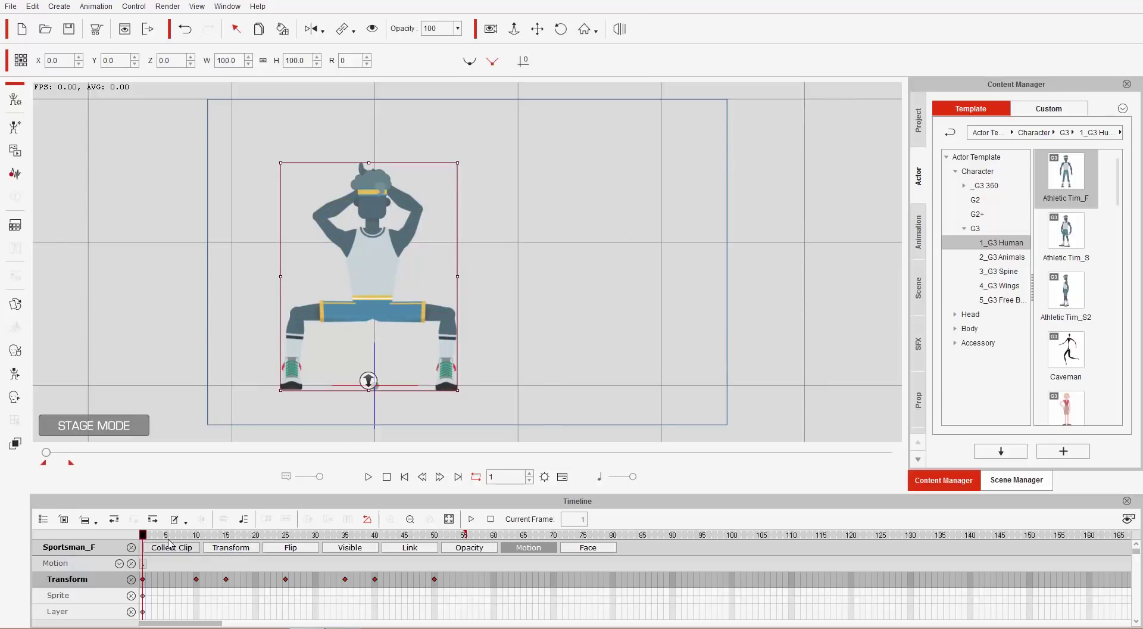
Compare transition curve presets for the Transform key at frame 10 and apply Damping
left_click_drag(145, 539, 197, 538)
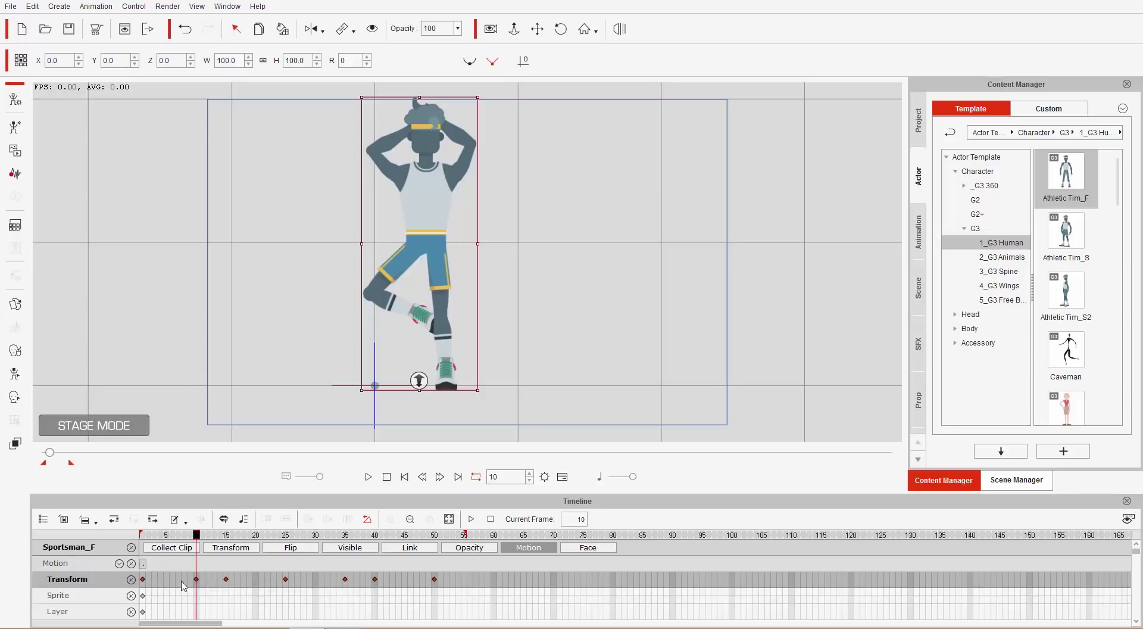
right_click(197, 579)
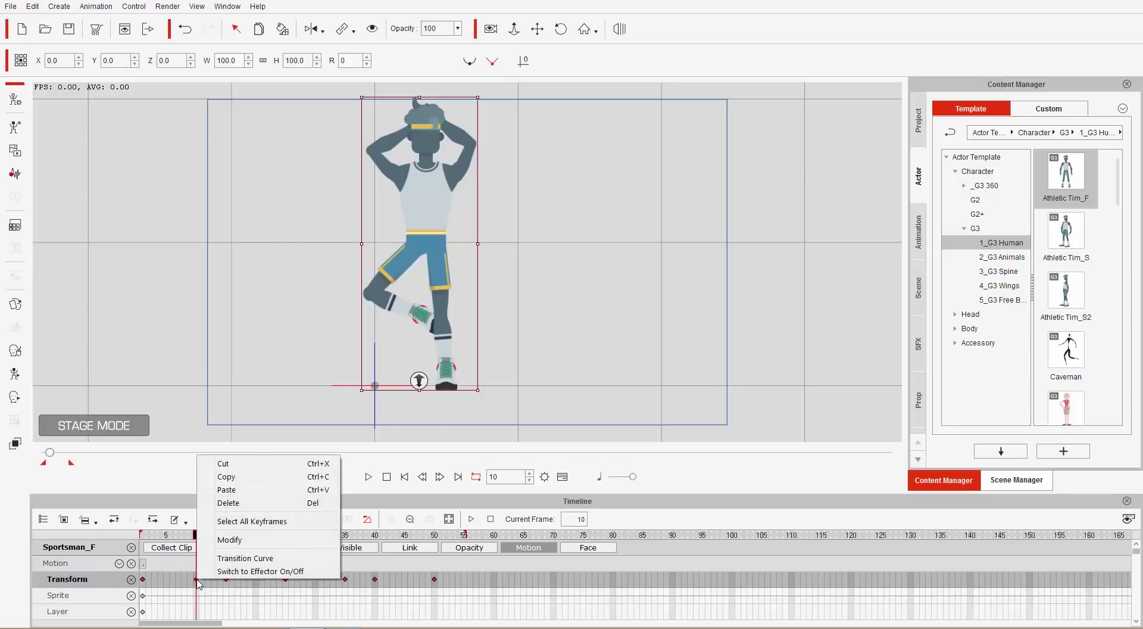
left_click(237, 558)
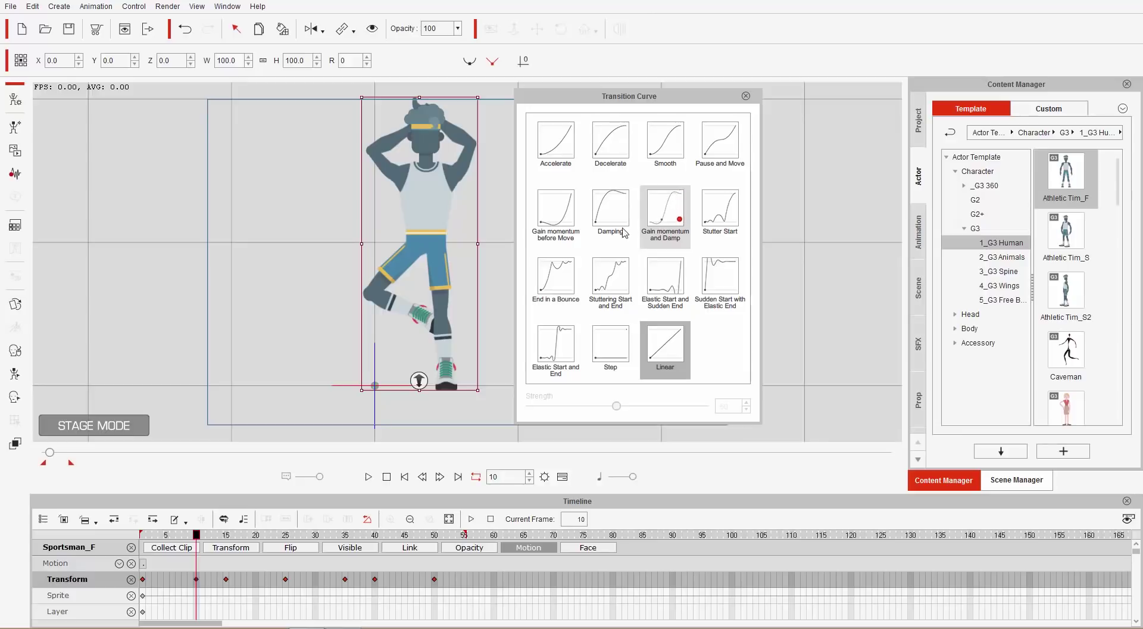
left_click(573, 282)
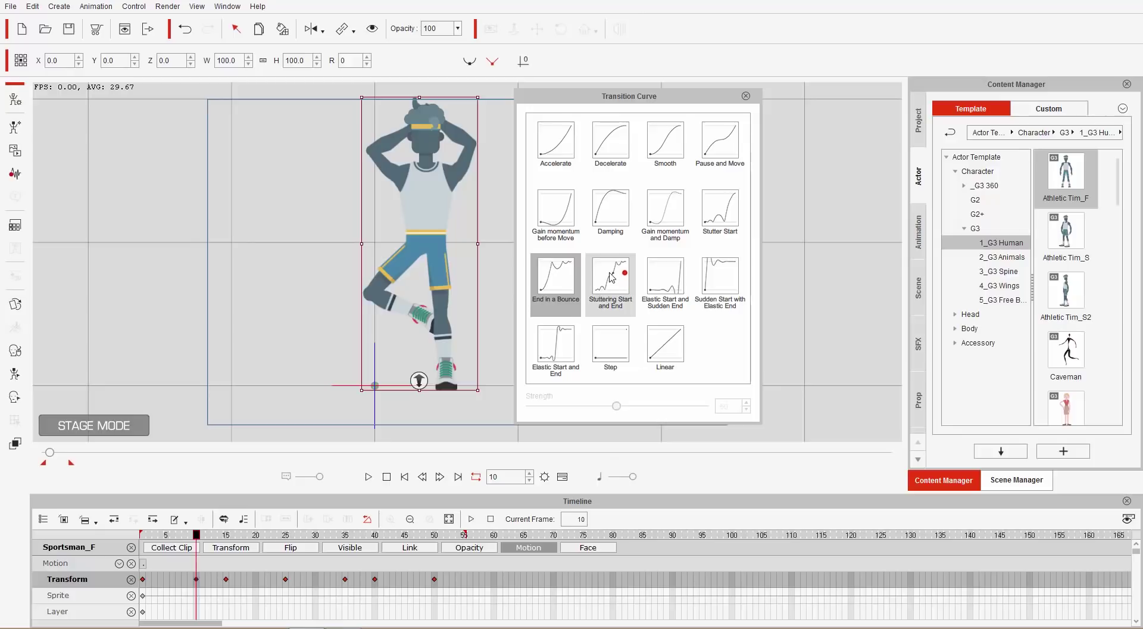
left_click(601, 289)
left_click(682, 285)
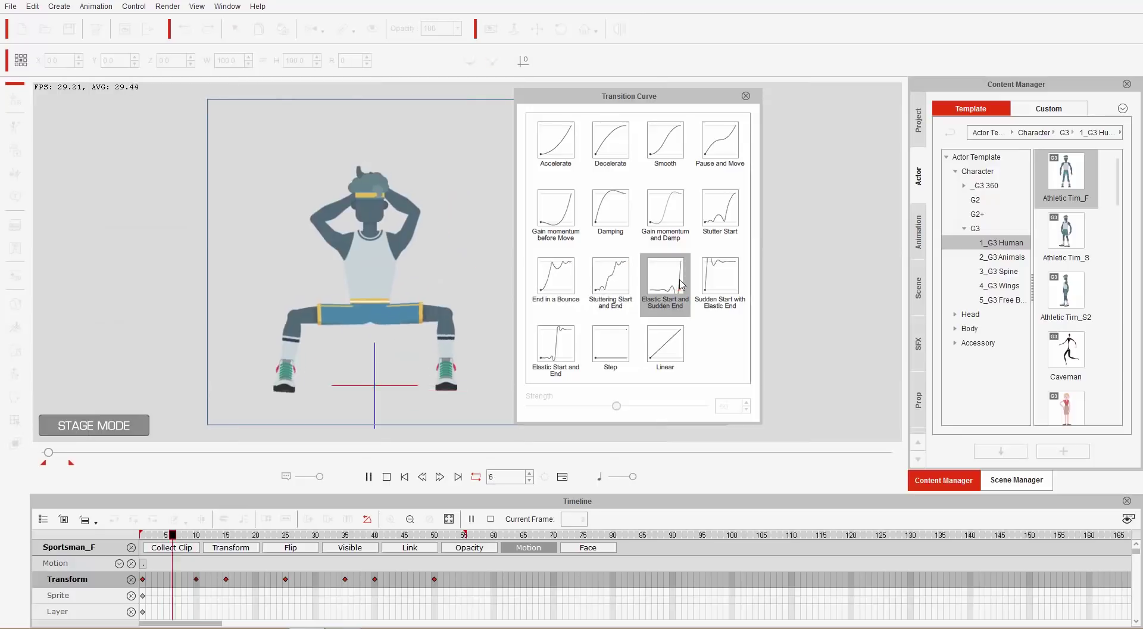
left_click(726, 283)
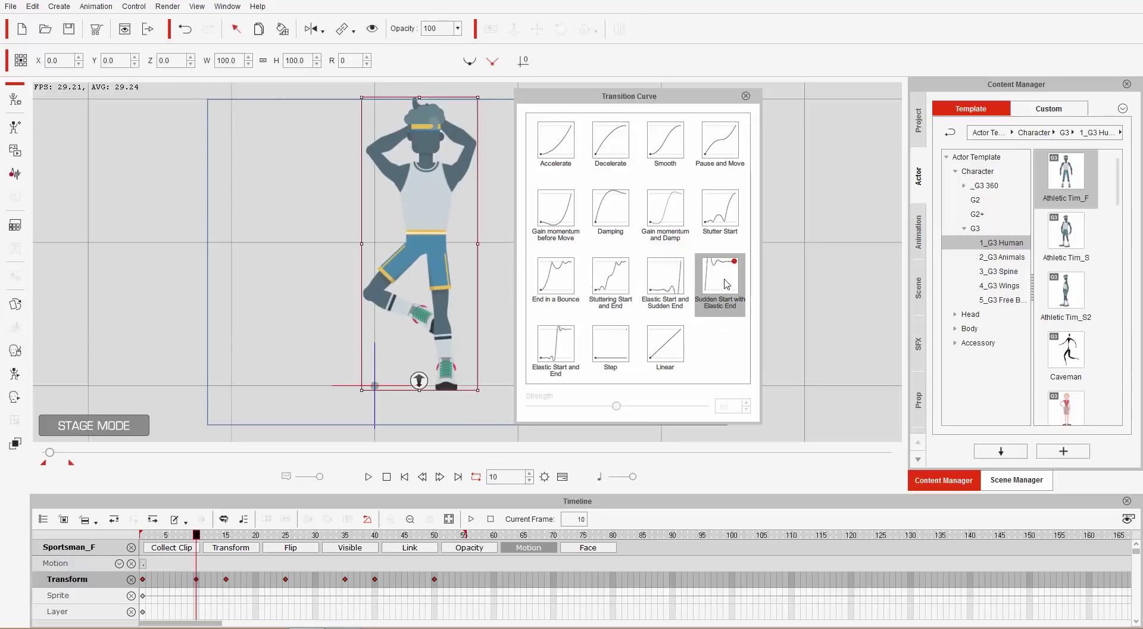
left_click(721, 219)
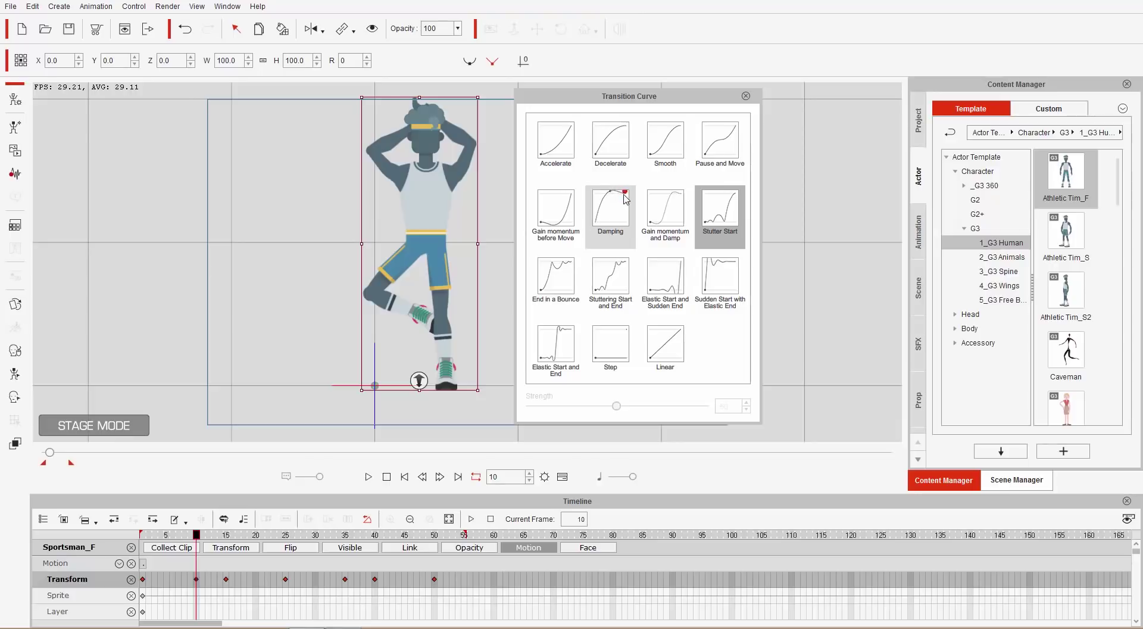
left_click(611, 213)
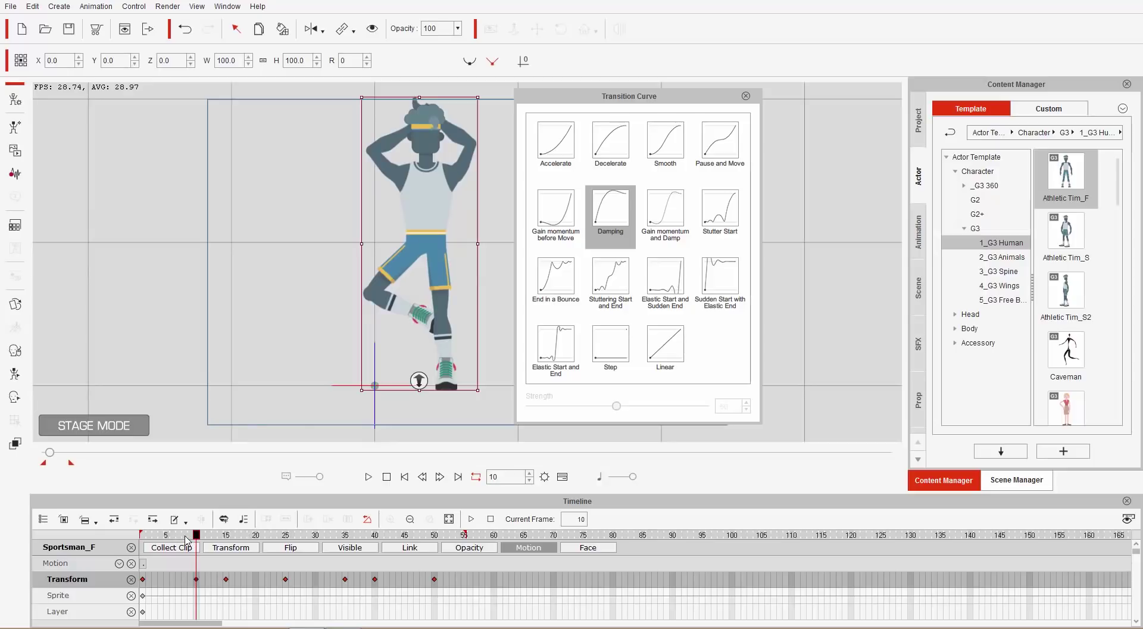
Try several transition curves on the Transform key at frame 25 and settle on Decelerate
left_click_drag(197, 534, 266, 537)
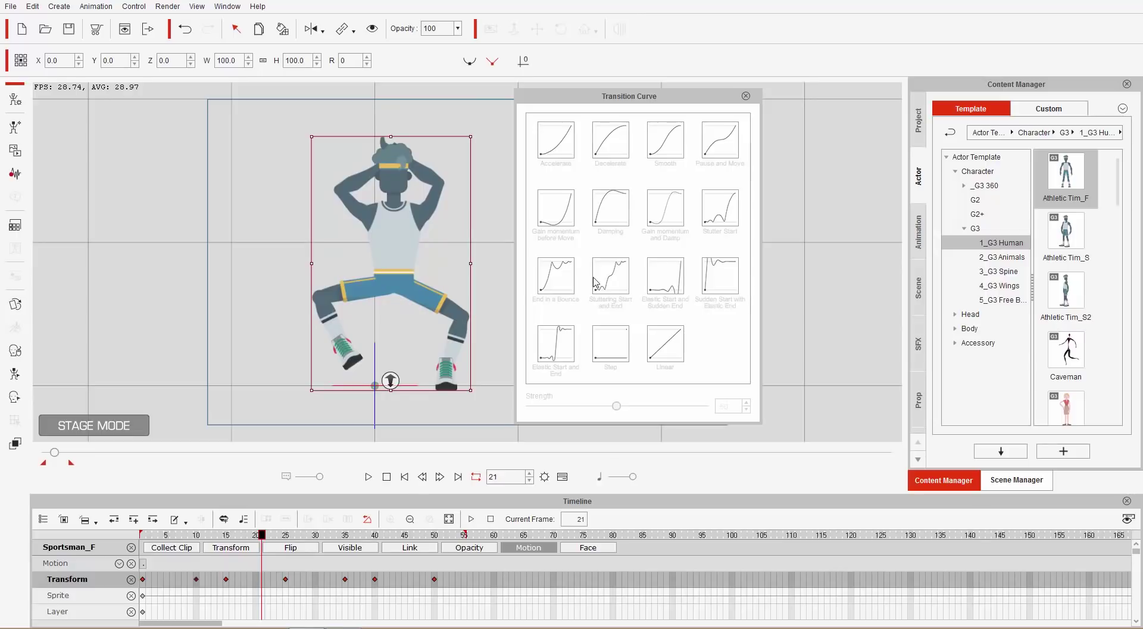
left_click_drag(266, 537, 286, 537)
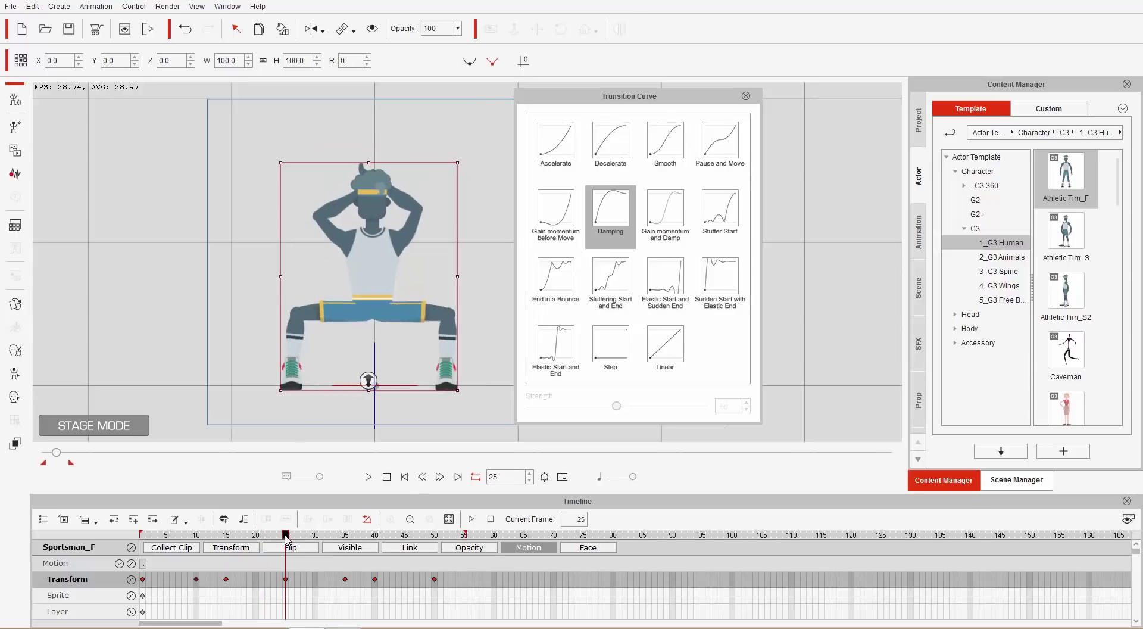
left_click(286, 579)
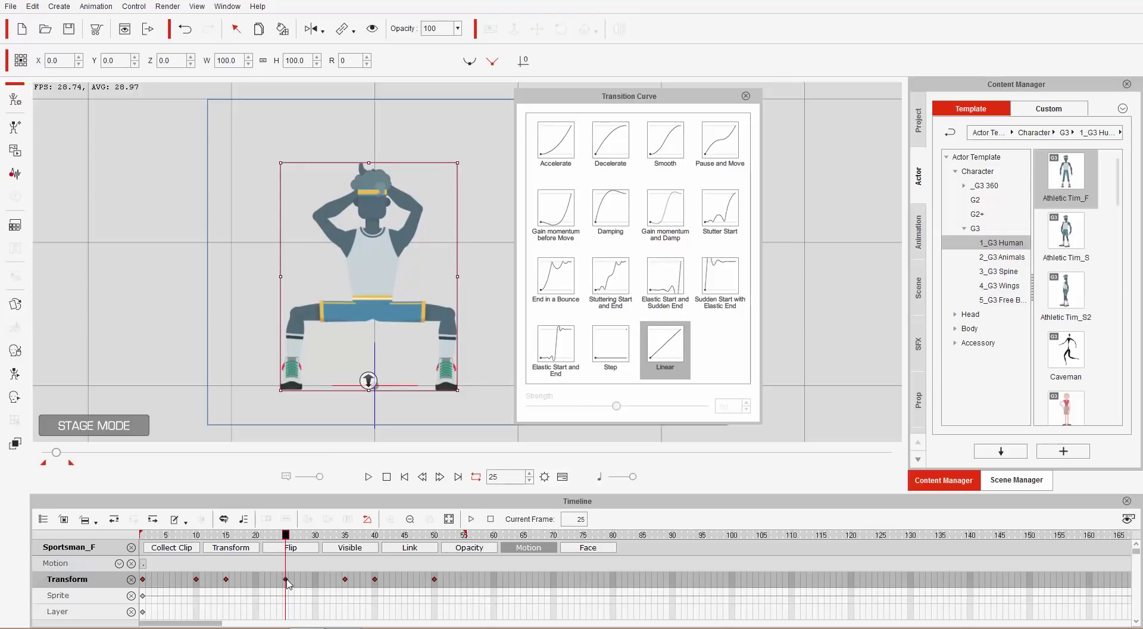
left_click(622, 143)
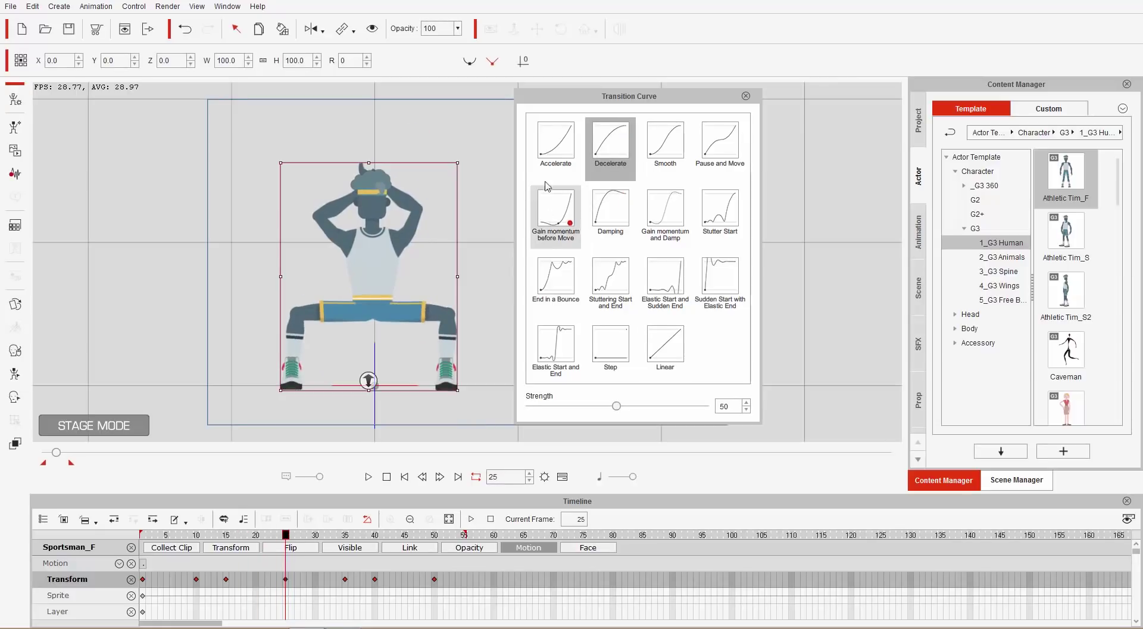
left_click(556, 144)
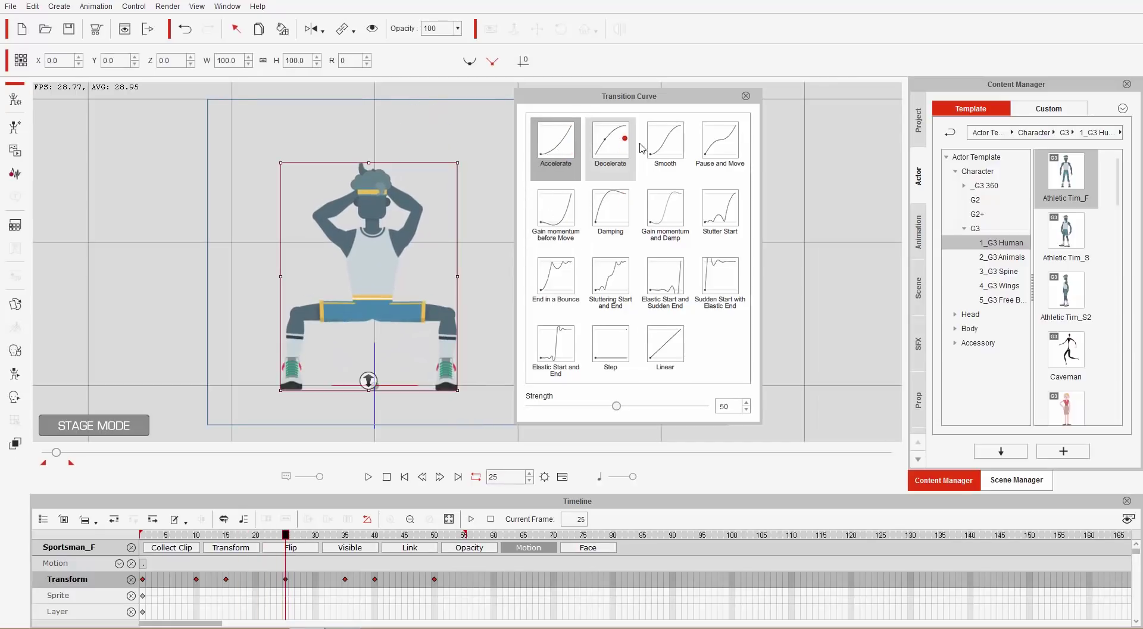
left_click(665, 145)
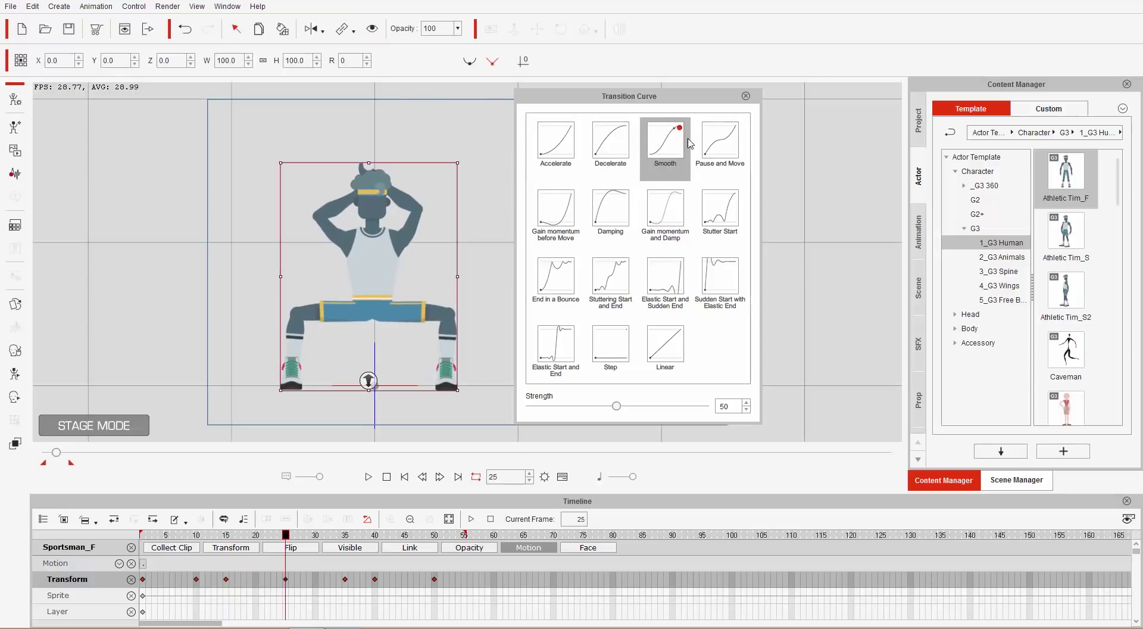
left_click(724, 149)
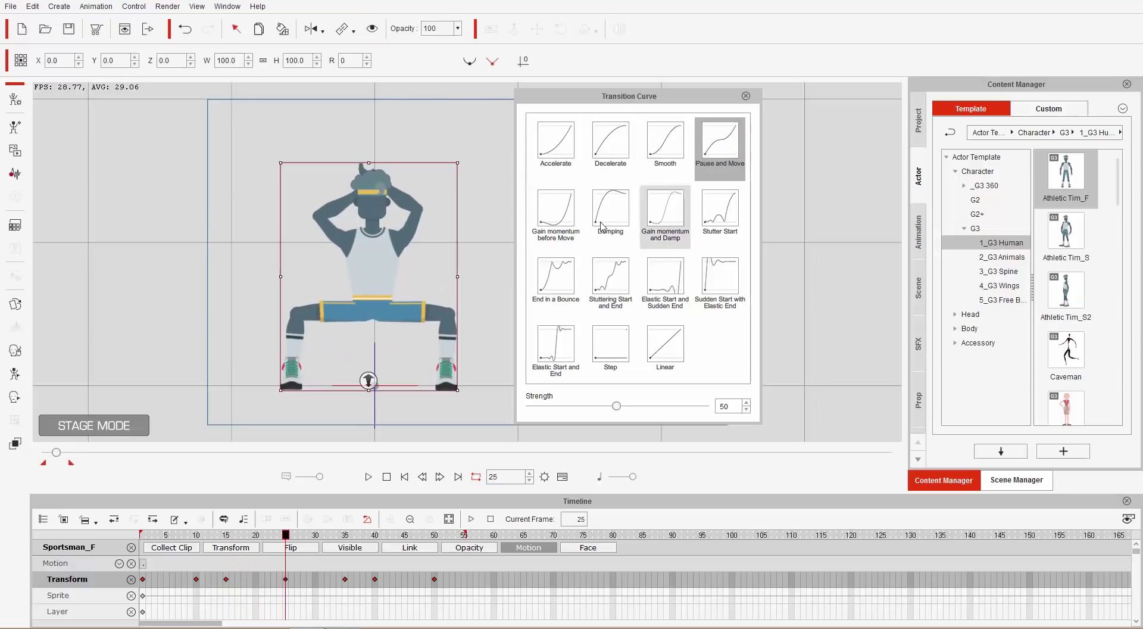
left_click(571, 222)
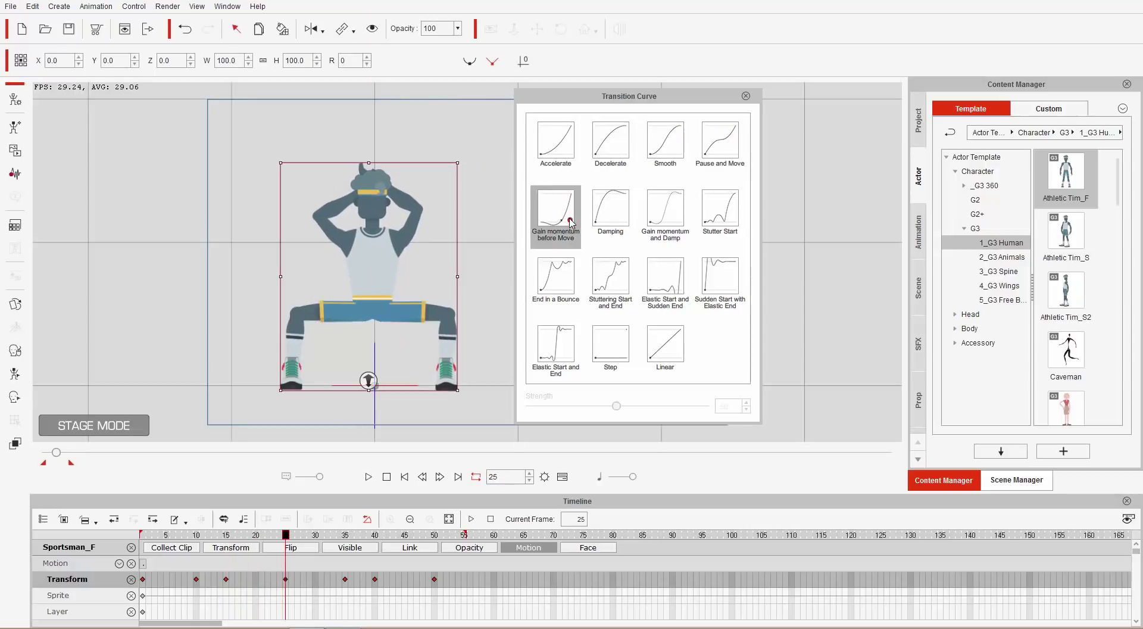
left_click(615, 152)
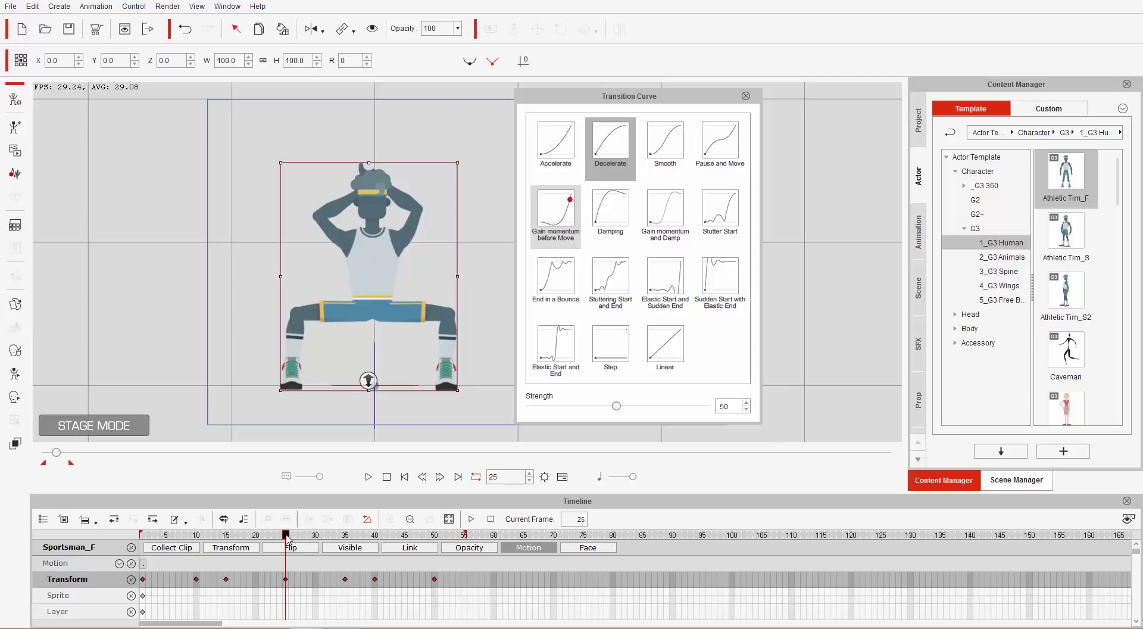
Apply the Damping curve to the Transform key at frame 35 and Decelerate to the one at frame 50, closing the curve settings
left_click_drag(286, 538, 346, 532)
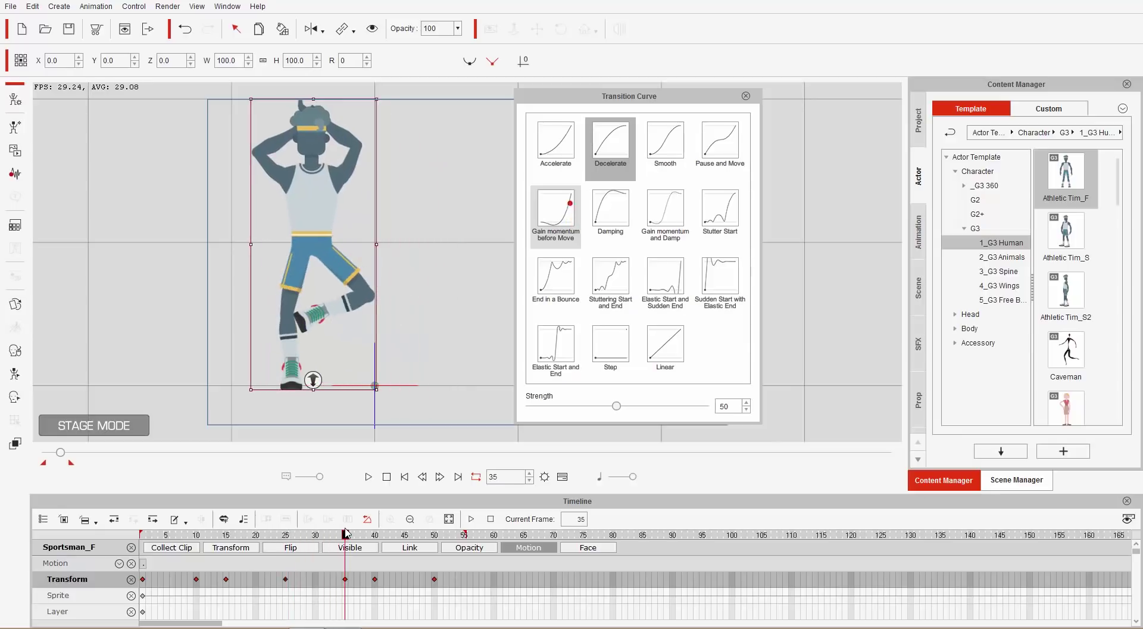
left_click(624, 215)
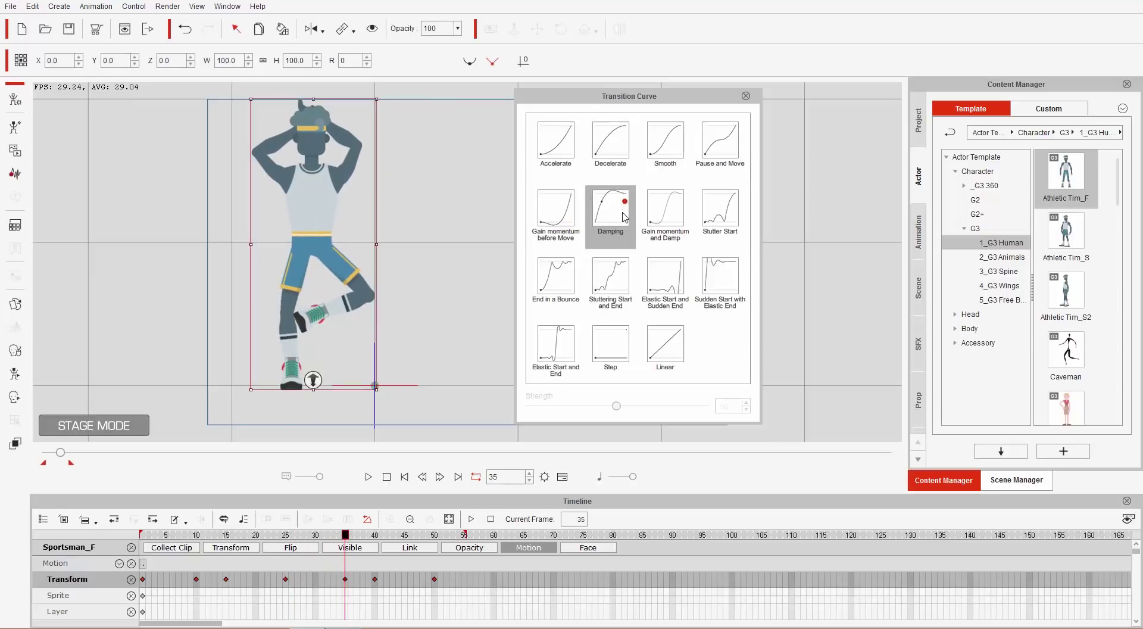
left_click(435, 580)
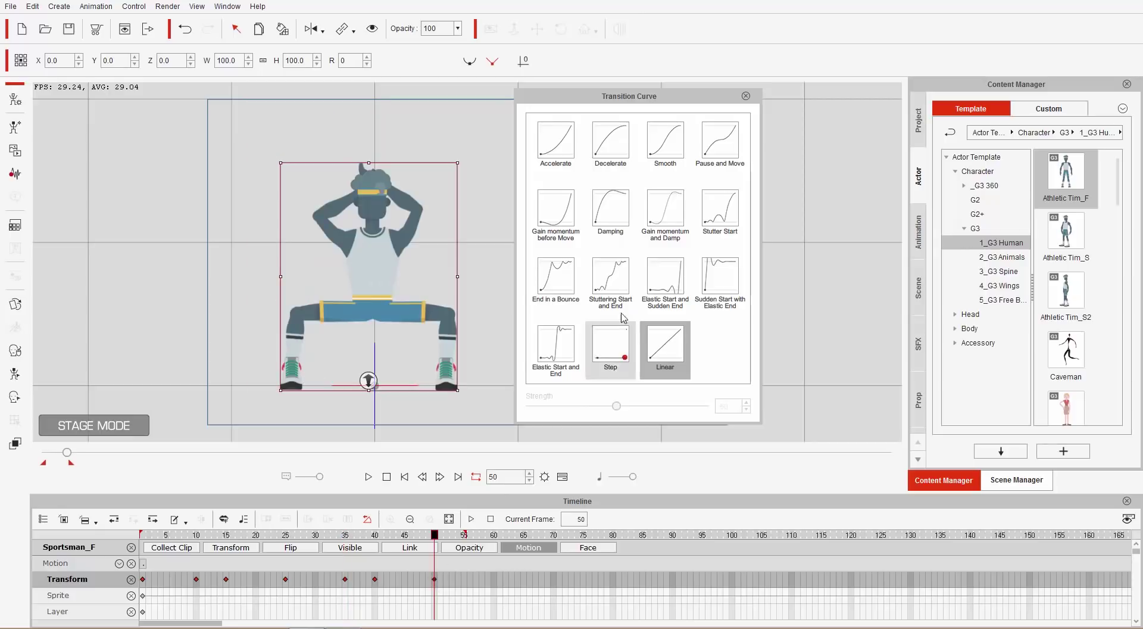
left_click(610, 143)
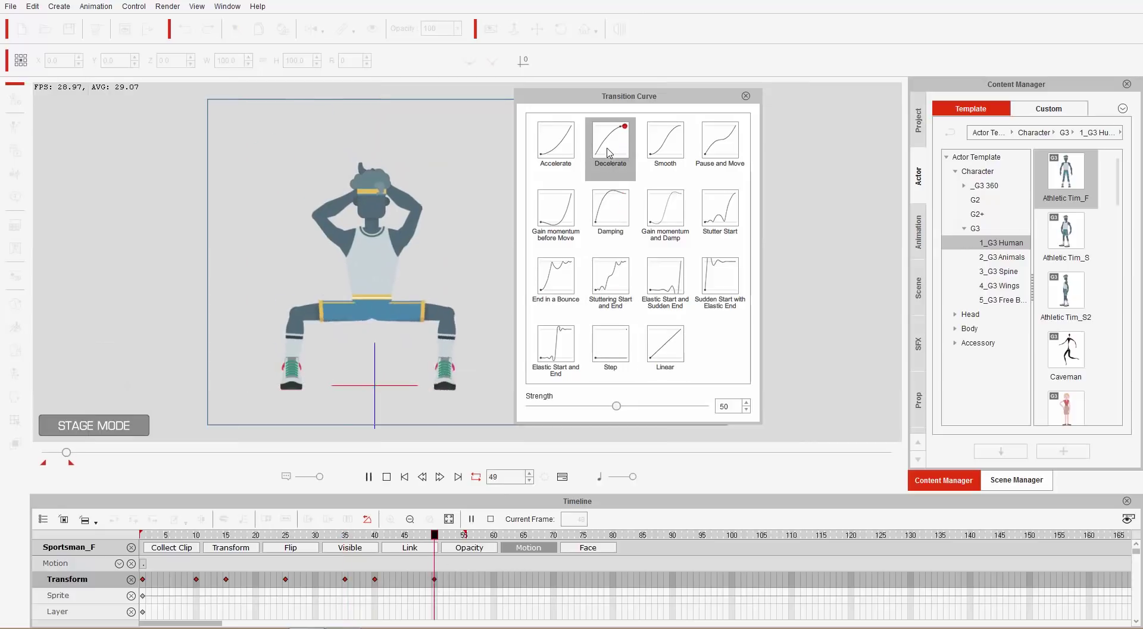
left_click(745, 96)
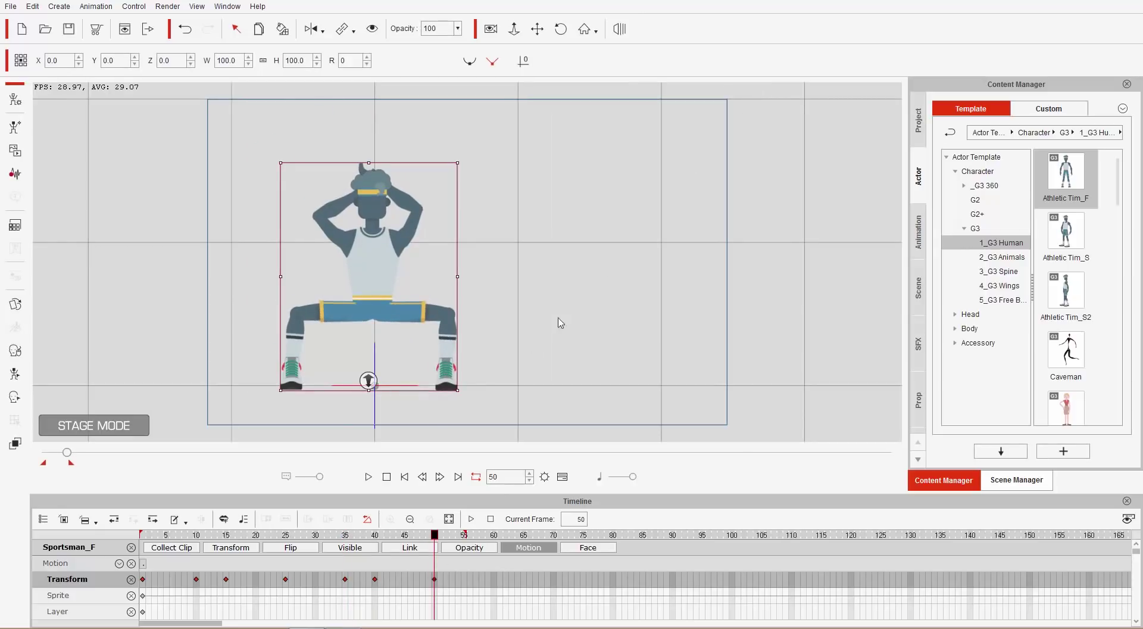
Play the looped motion from the first frame to review the new transition curves, and pause it
left_click(387, 476)
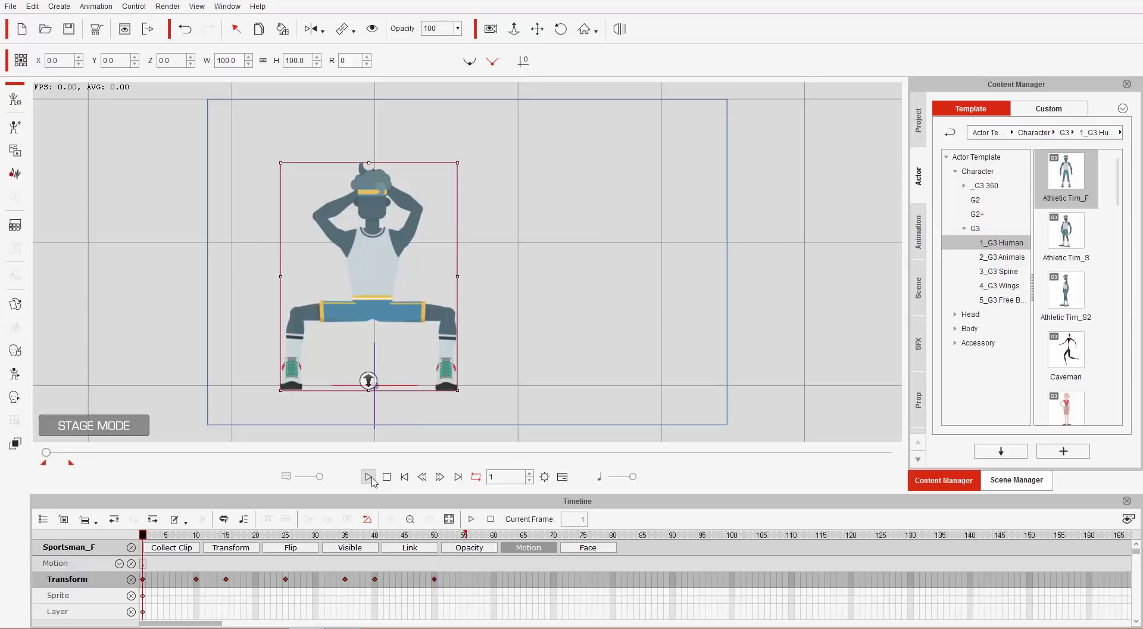
left_click(369, 476)
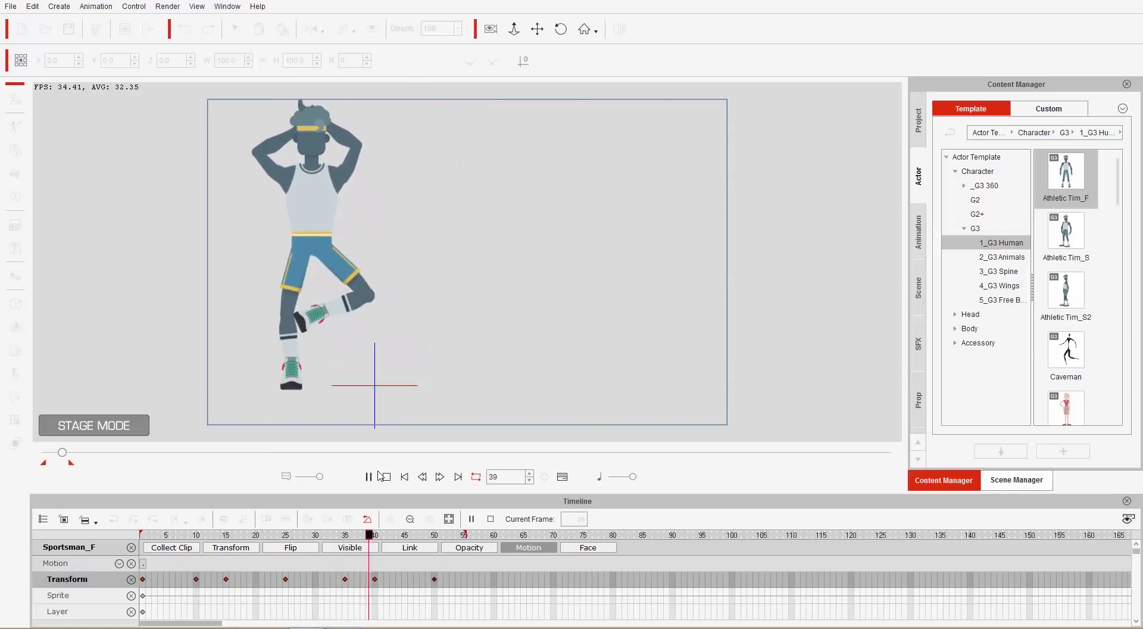
key("space")
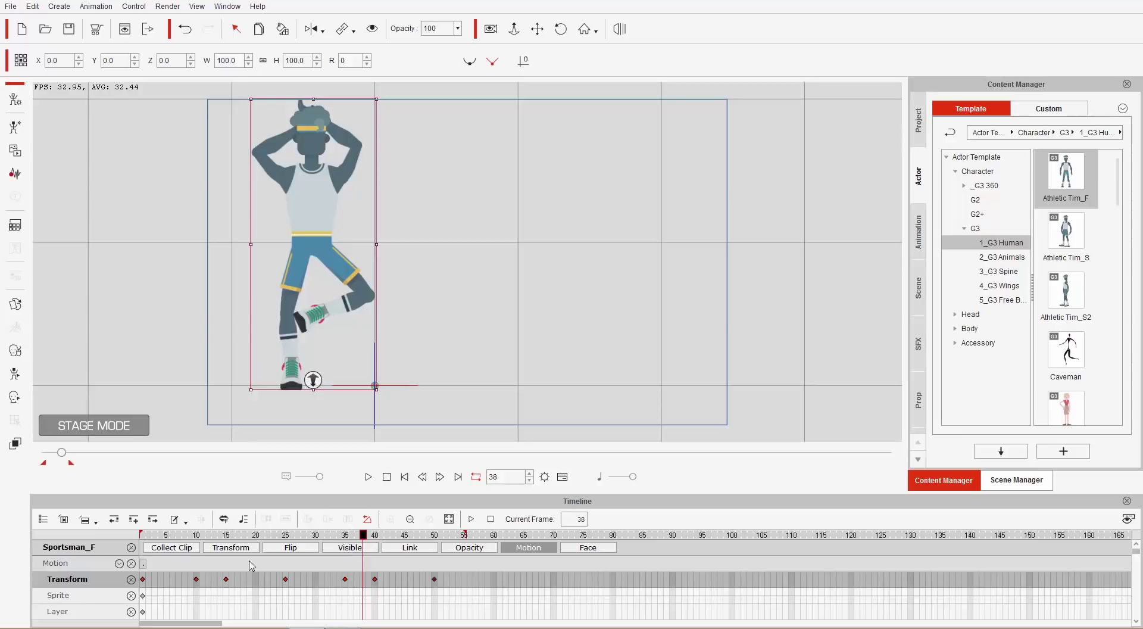
Collect the motion from frames 1 to 55 as a clip and add it to the action menu under the name "Exerc"
left_click(187, 547)
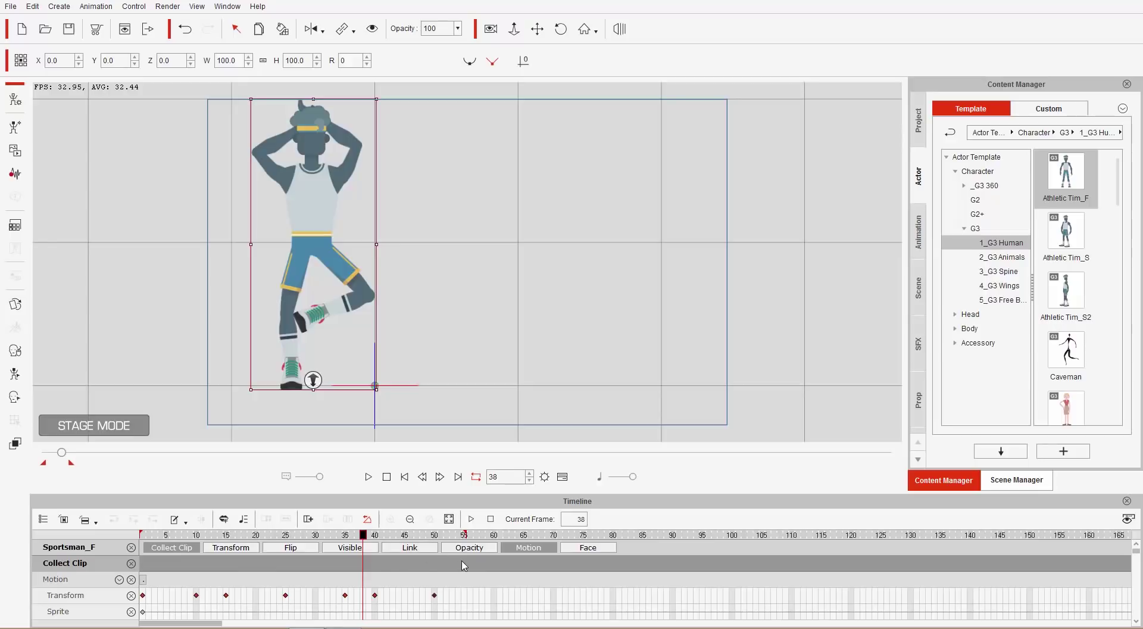
left_click_drag(464, 566, 128, 576)
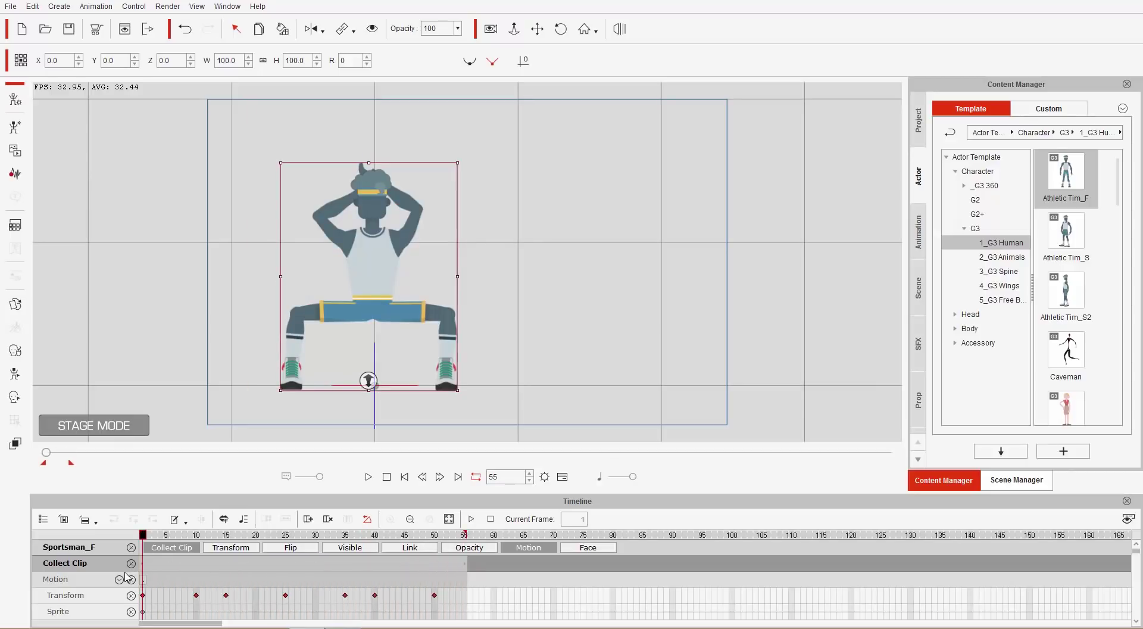
right_click(303, 566)
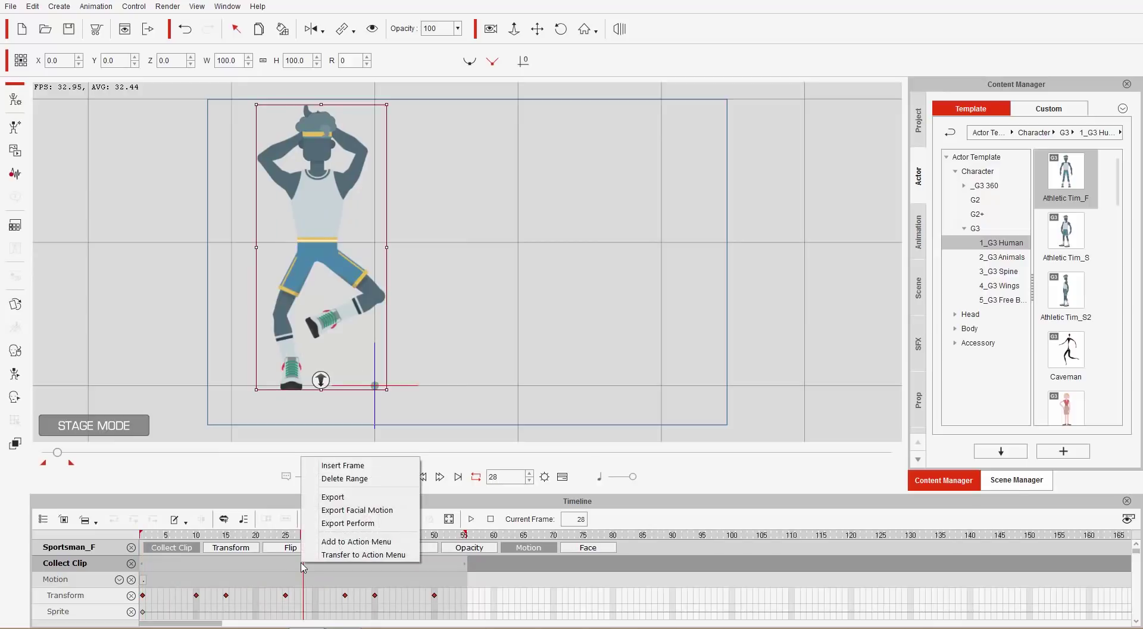
left_click(348, 541)
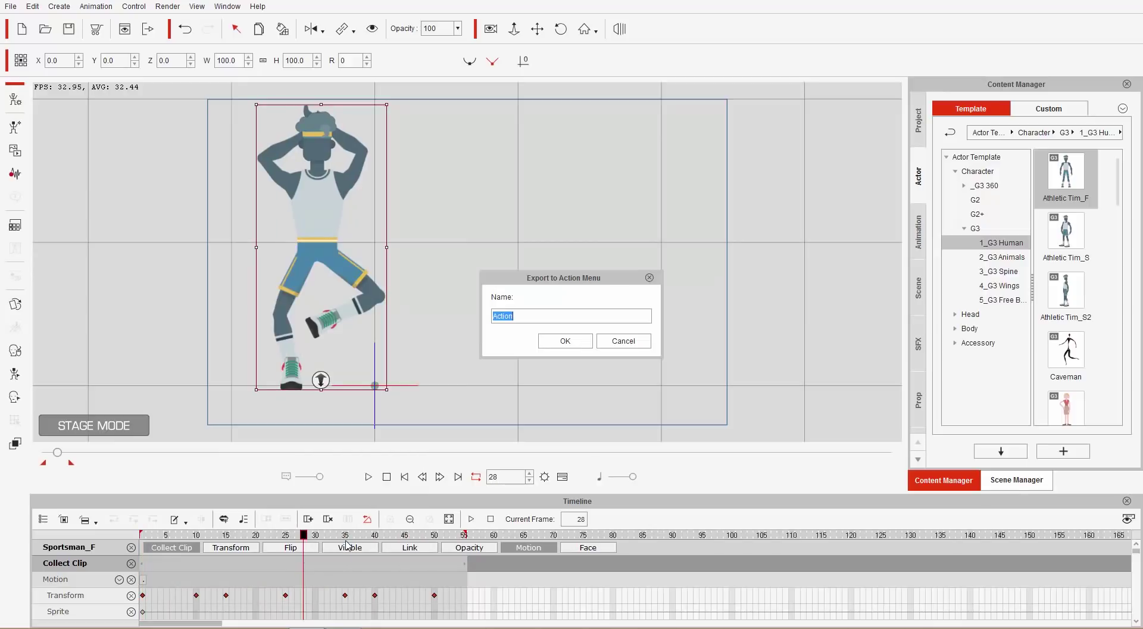
type("Exerc")
key("Return")
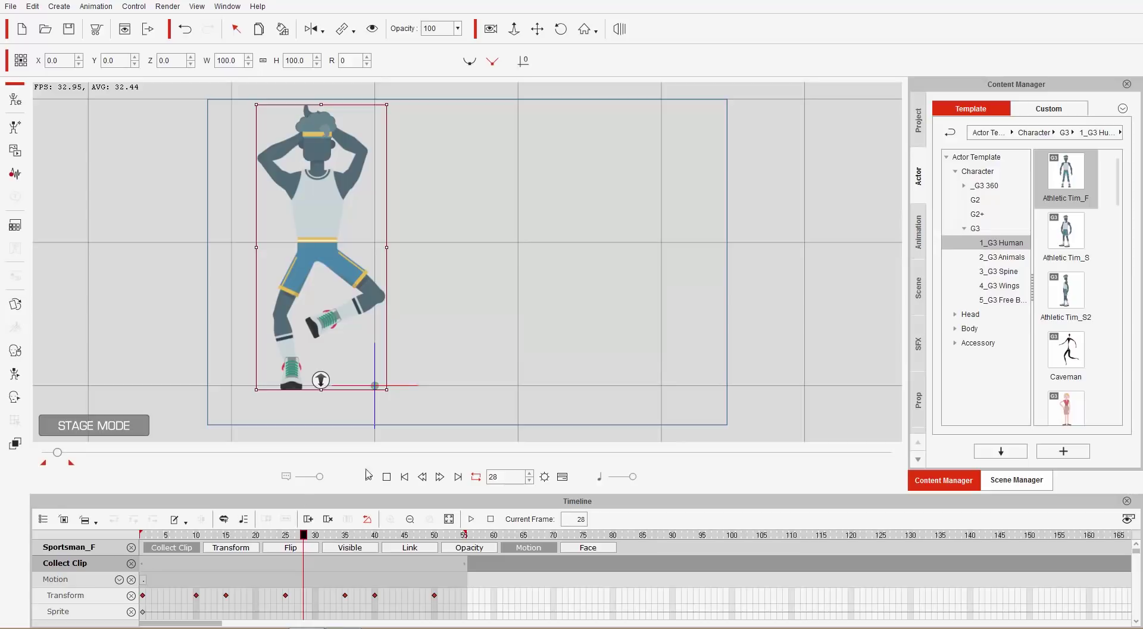
Play the looped exercise motion from the first frame, and stop playback so it returns to the start
left_click(386, 476)
left_click(369, 477)
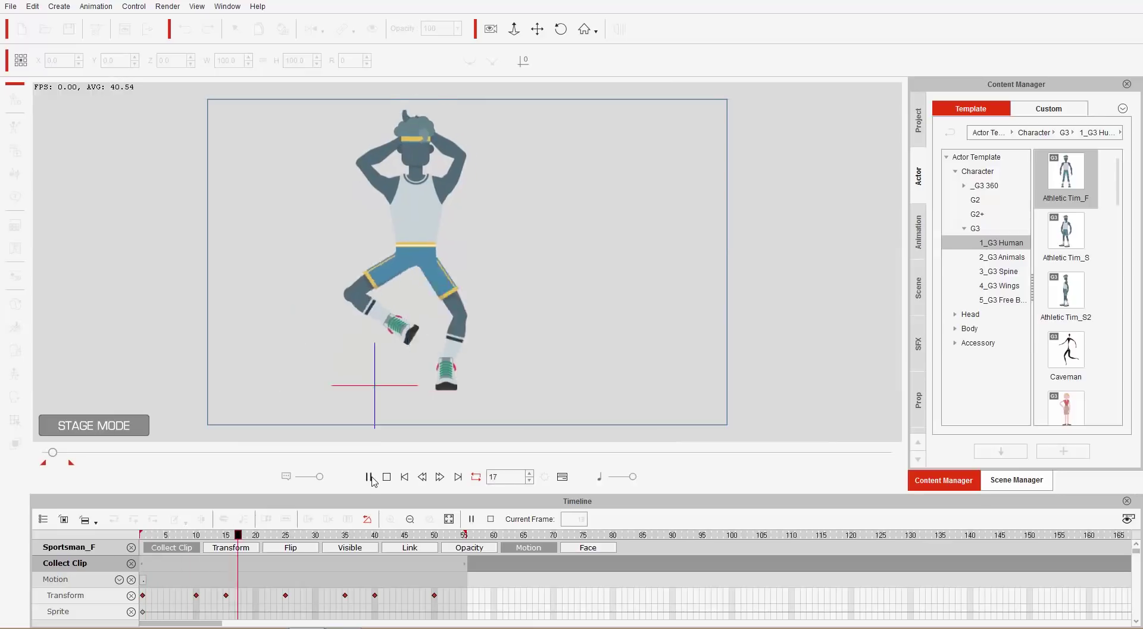
left_click(388, 477)
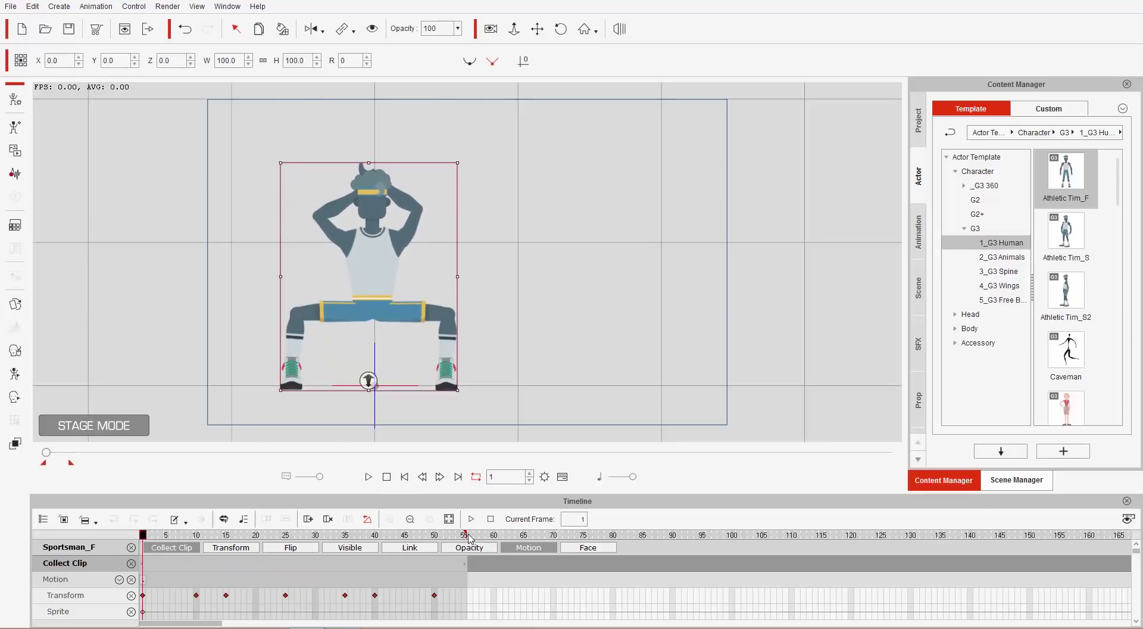
Extend the playback range's end to frame 130 and apply the saved Exercise action to the character at frame 70, pausing its playback
left_click_drag(465, 536, 911, 533)
left_click(553, 535)
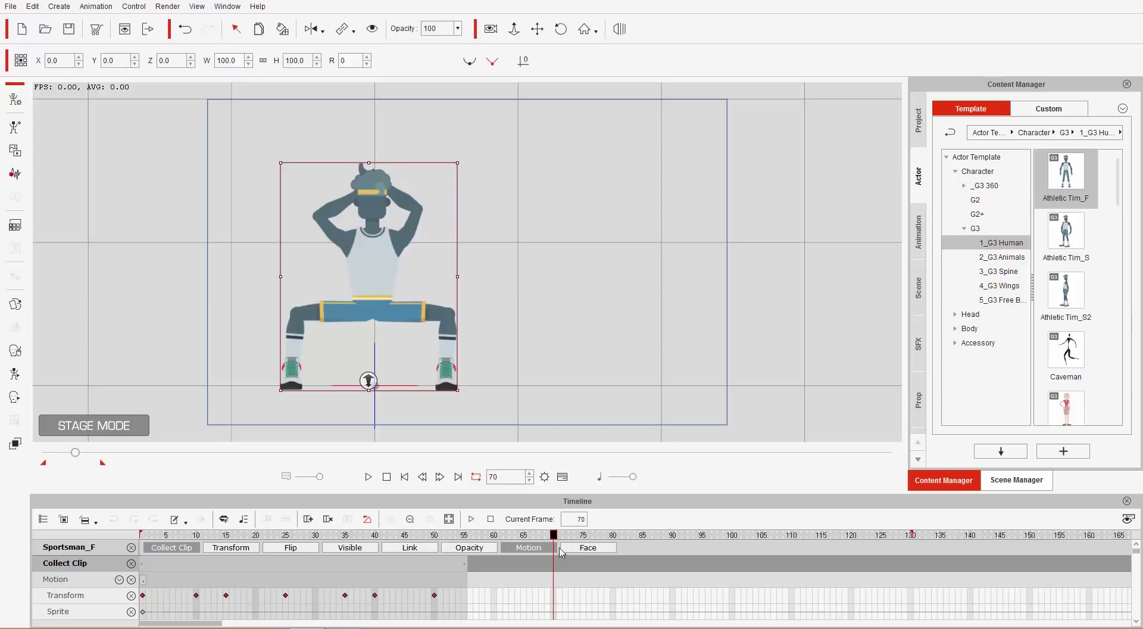
right_click(378, 268)
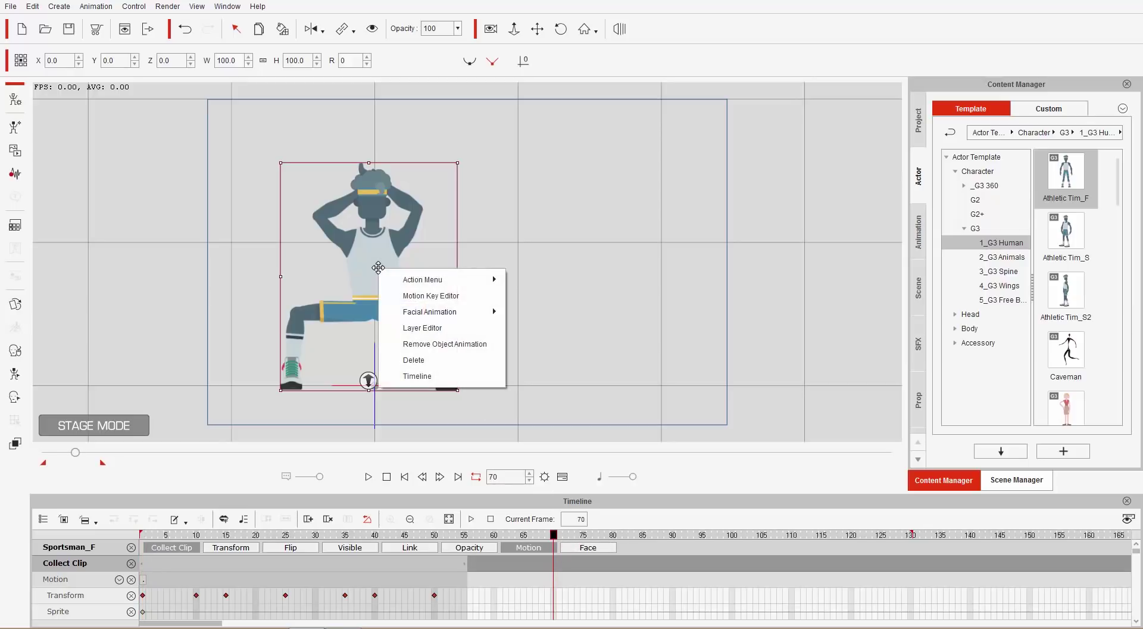
mouse_move(421, 284)
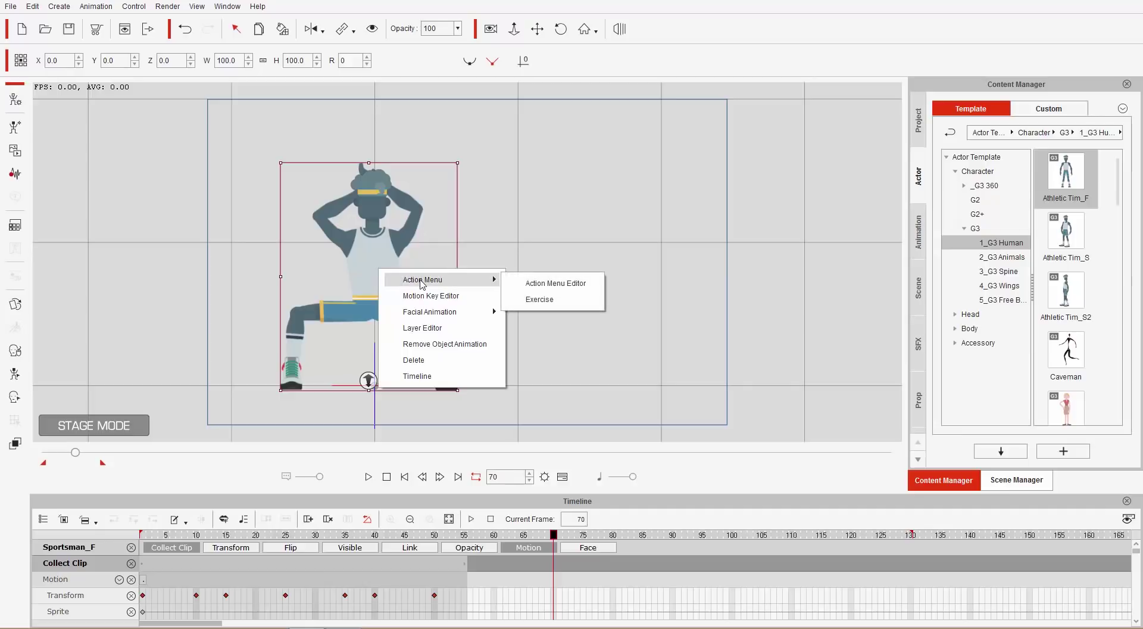
left_click(554, 304)
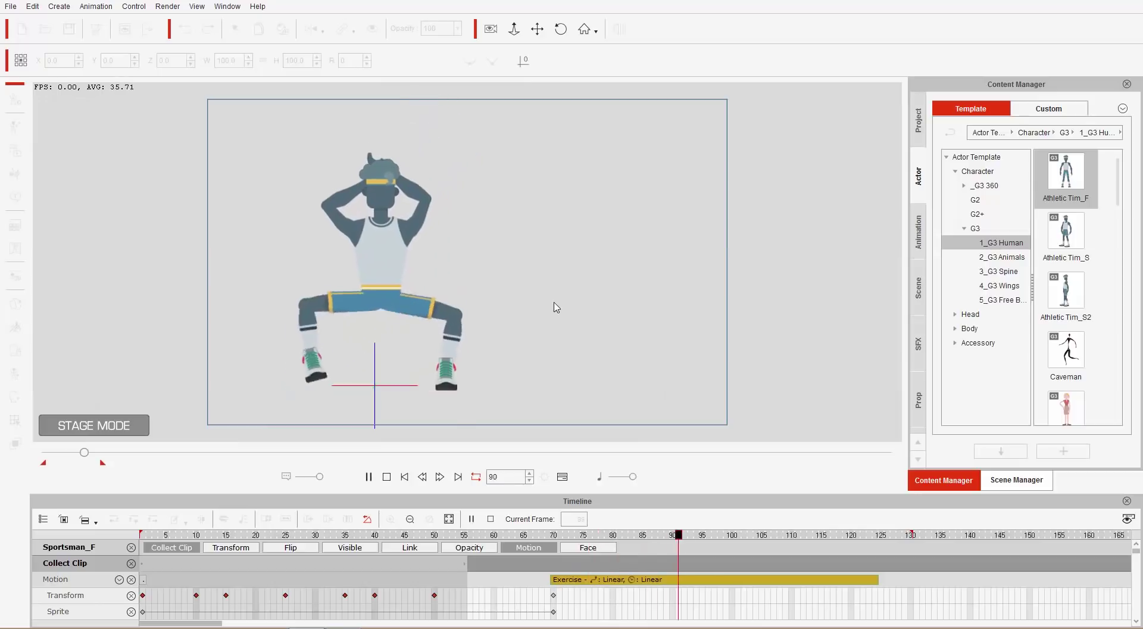
key("space")
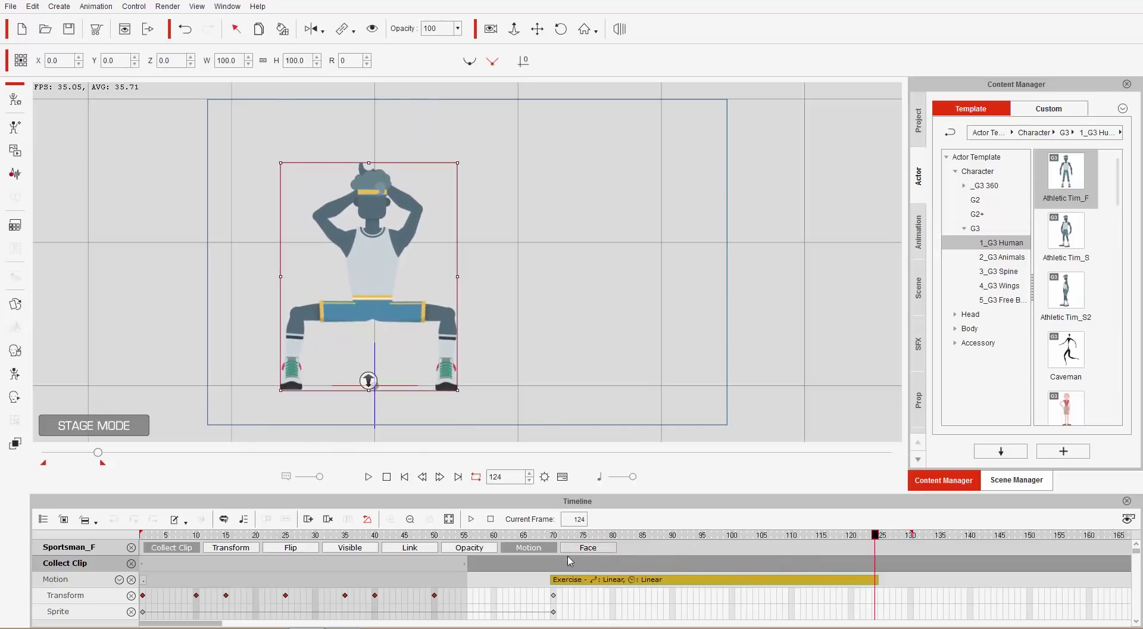
Select the Exercise motion clip and replay it from around frame 70 to check the reused motion, pausing playback
left_click(613, 579)
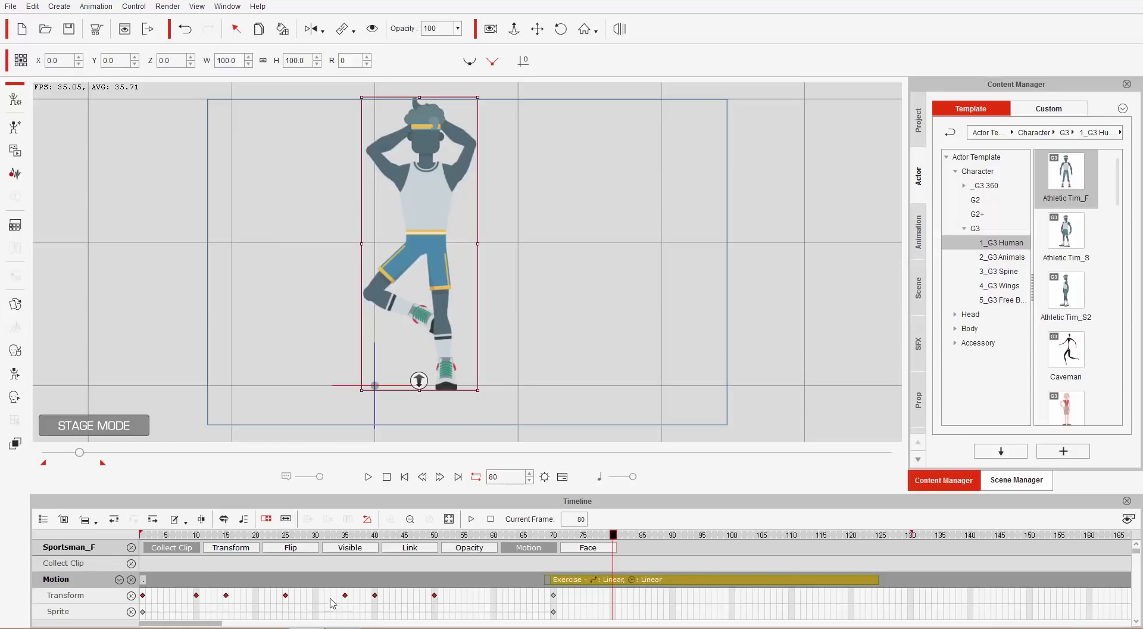
left_click(554, 535)
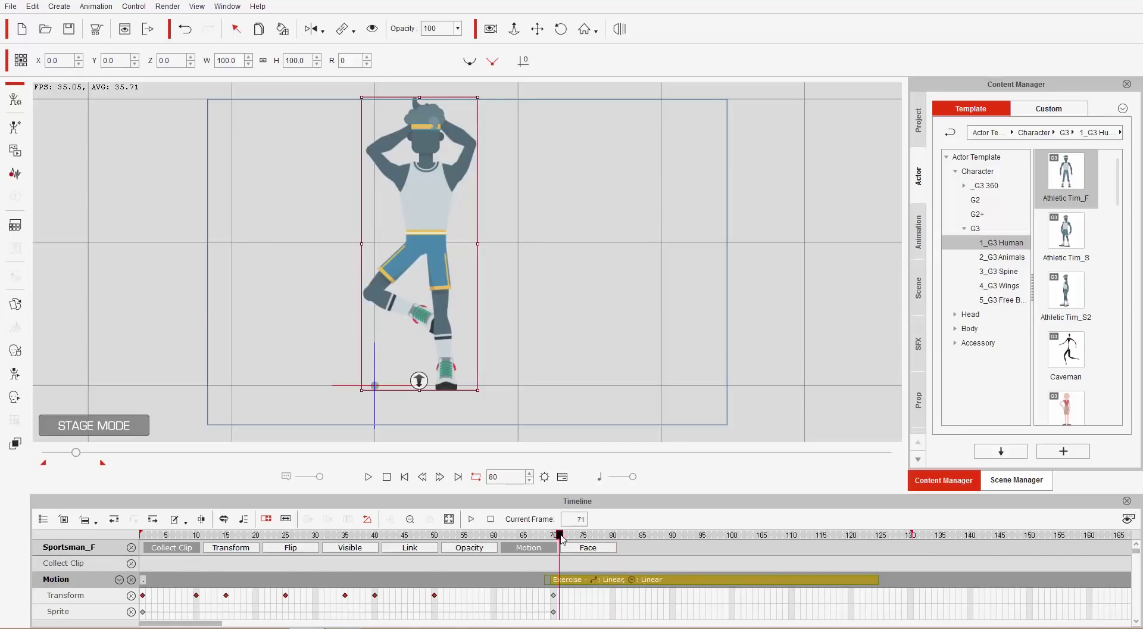
key("space")
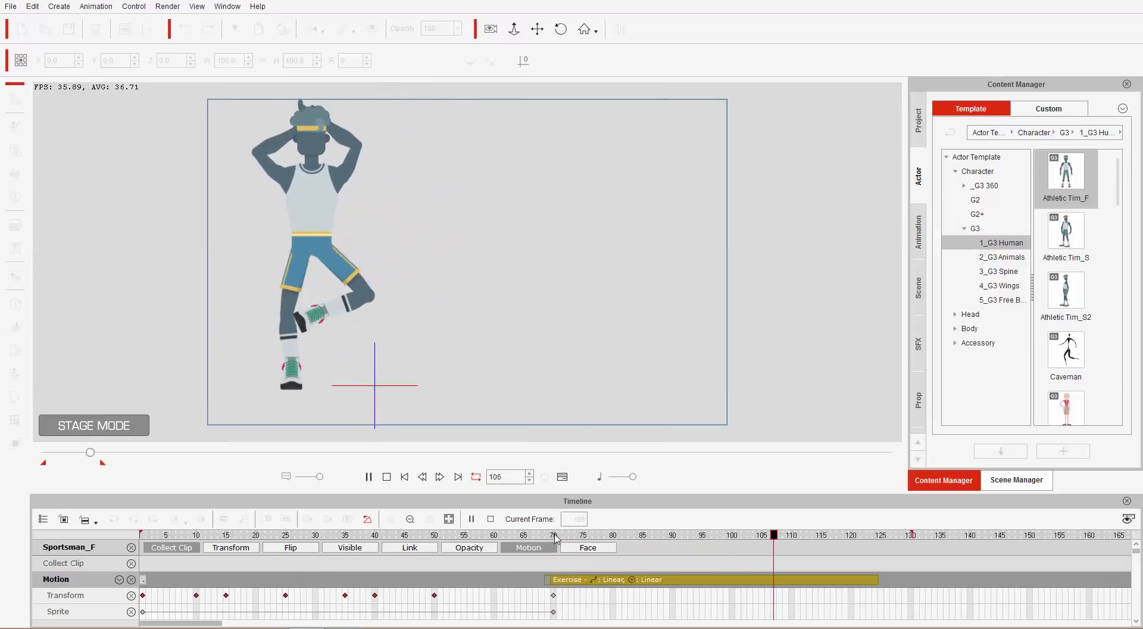
key("space")
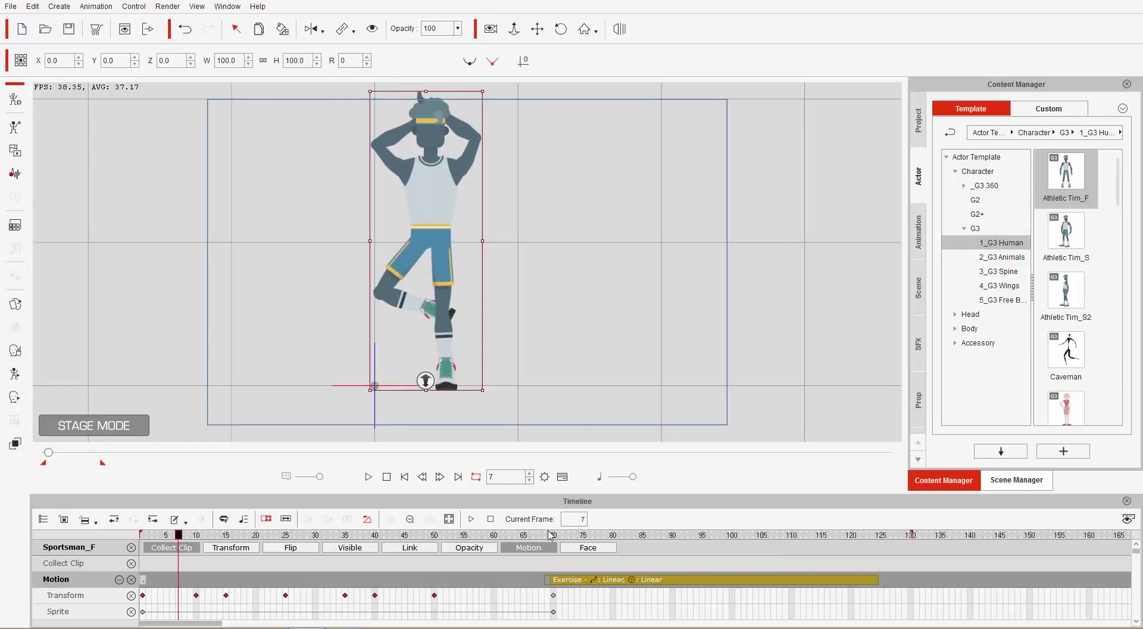
key("space")
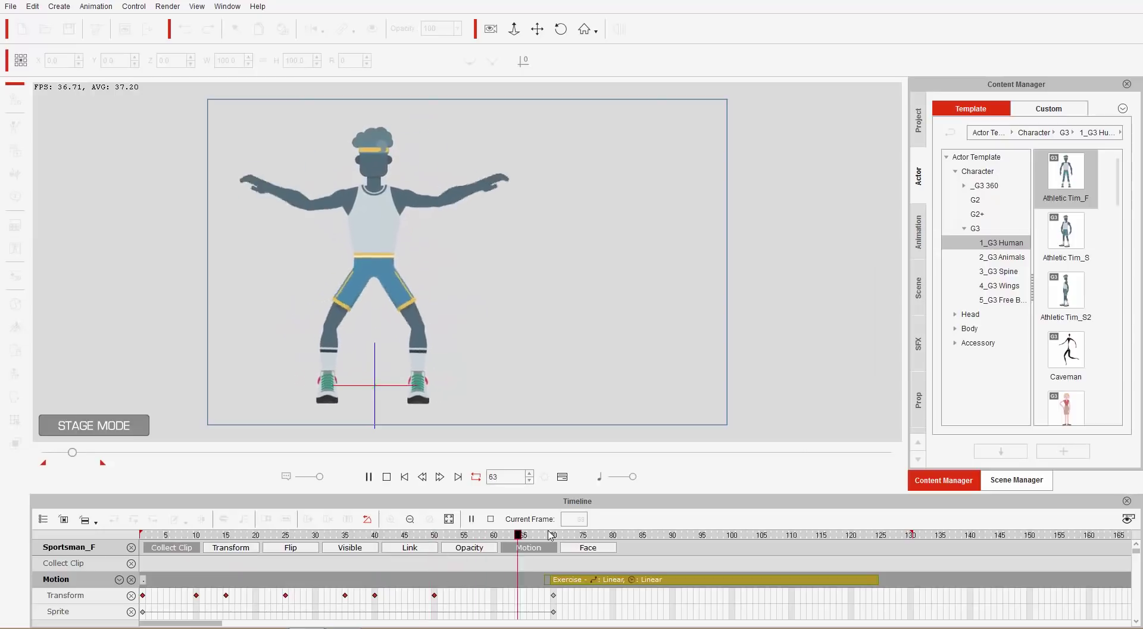
key("space")
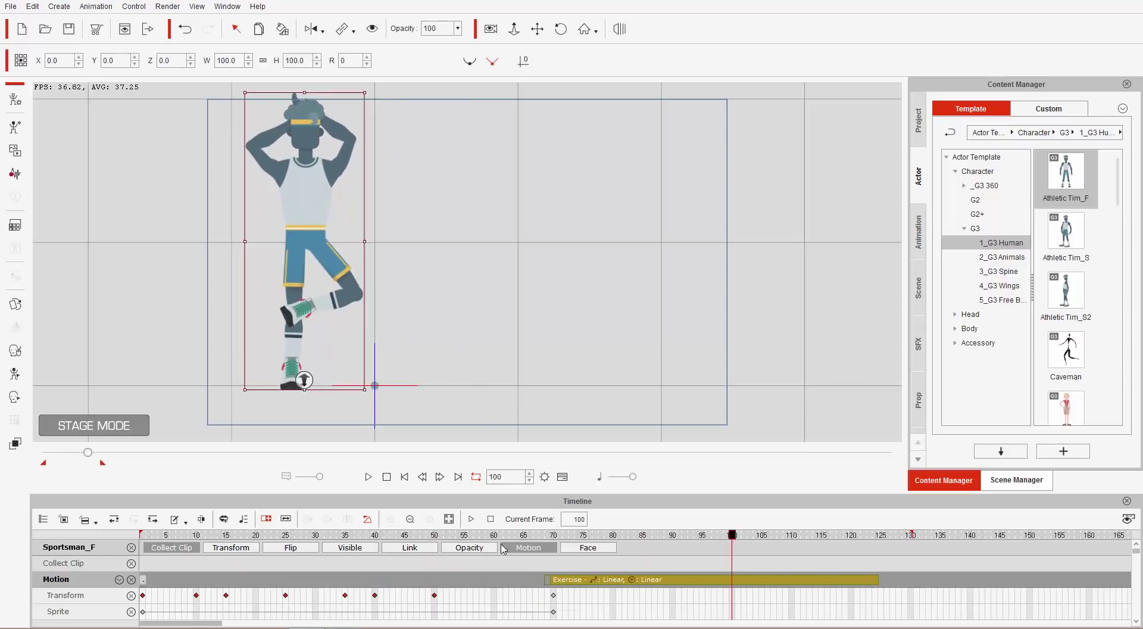
left_click(554, 536)
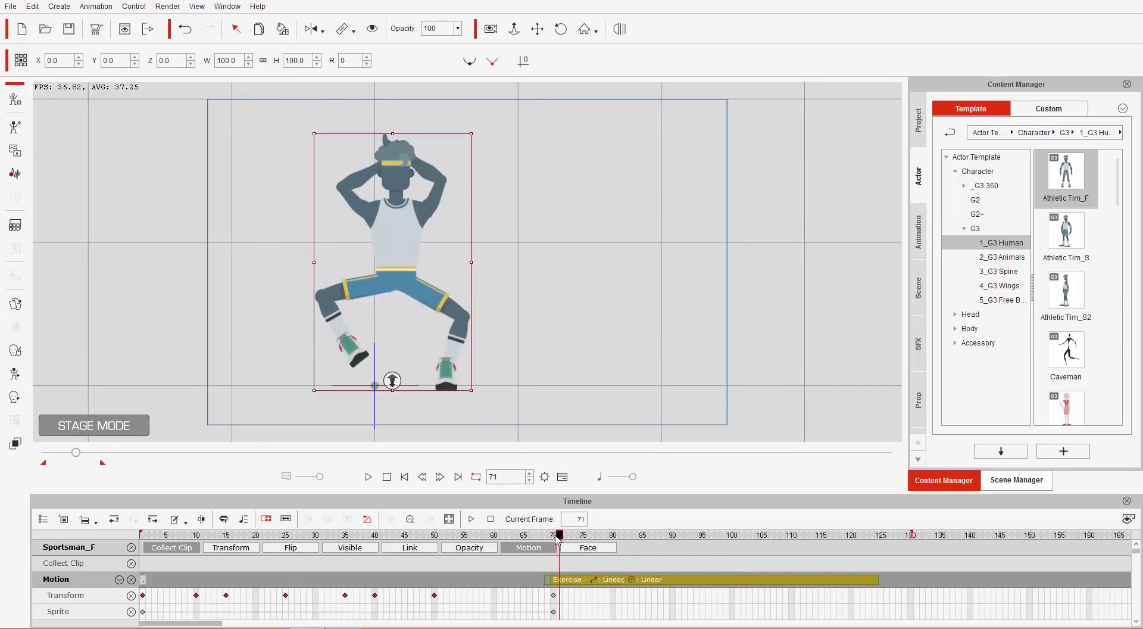
key("space")
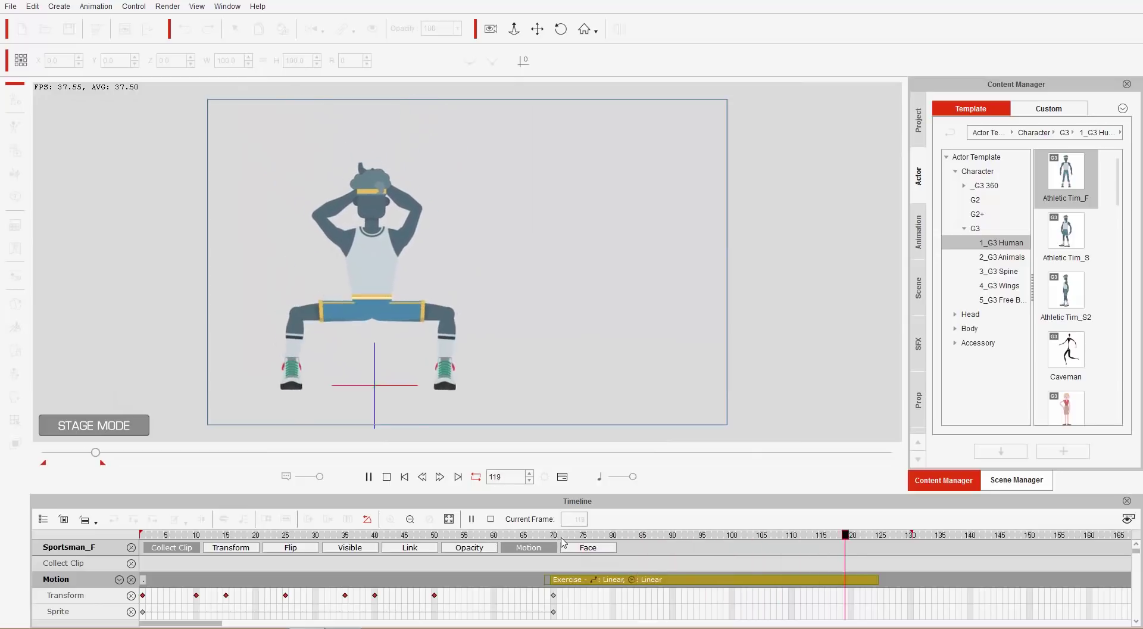
key("space")
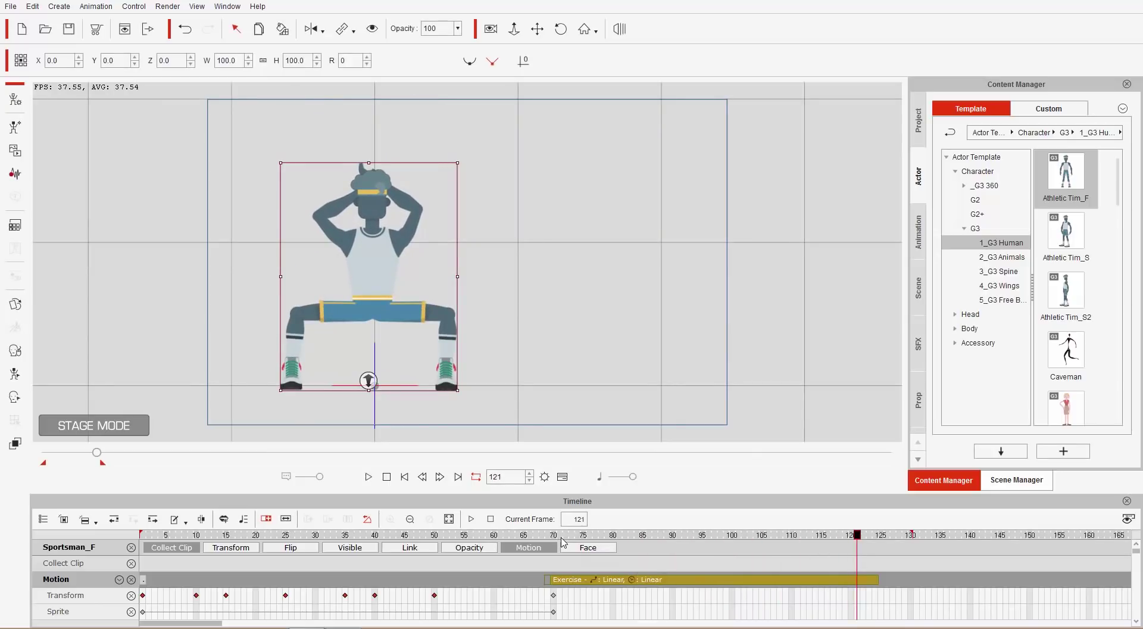